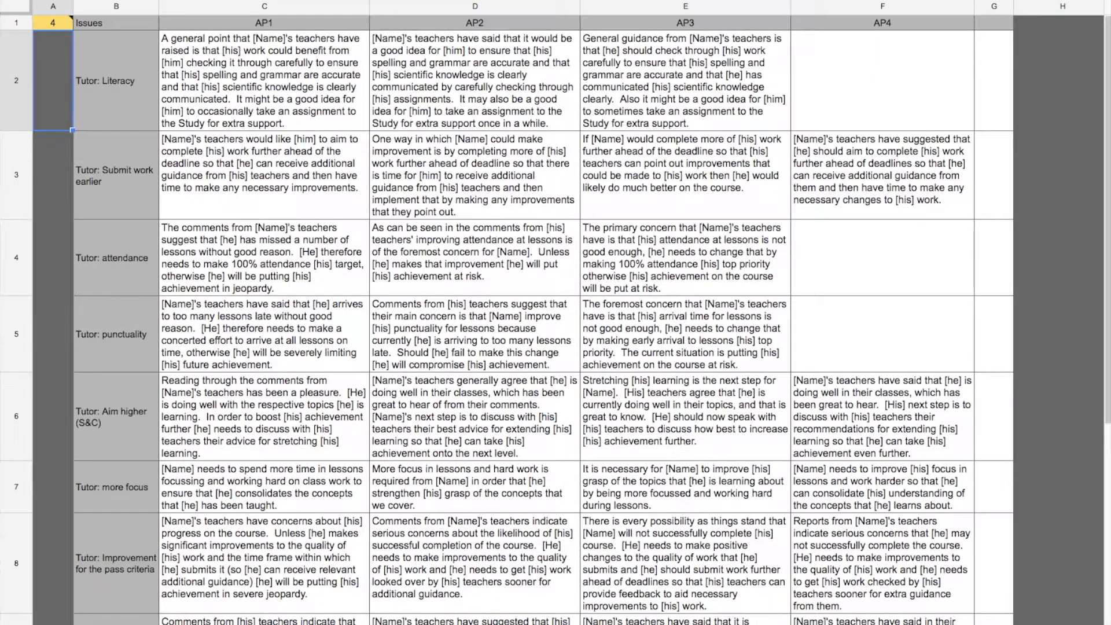
- Look through the academic, vocational and tutor comment bank sheets and compare their issue rows and AP columns
{"action": "key", "text": "ctrl+shift+Page_Up"}
{"action": "key", "text": "ctrl+shift+Page_Up"}
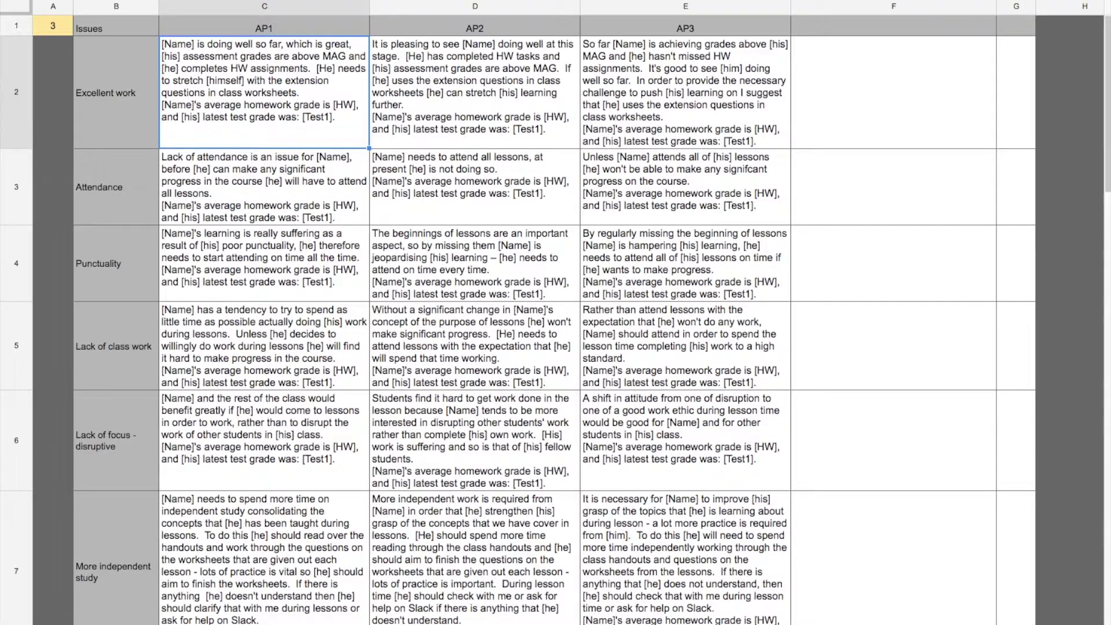
{"action": "key", "text": "alt+Down"}
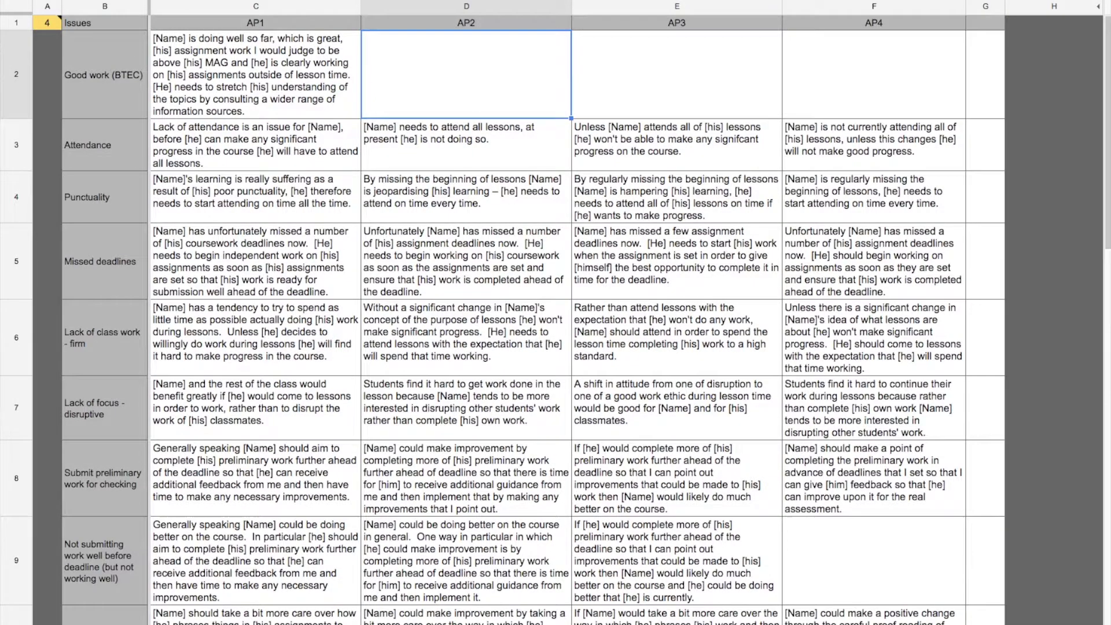
{"action": "key", "text": "alt+Down"}
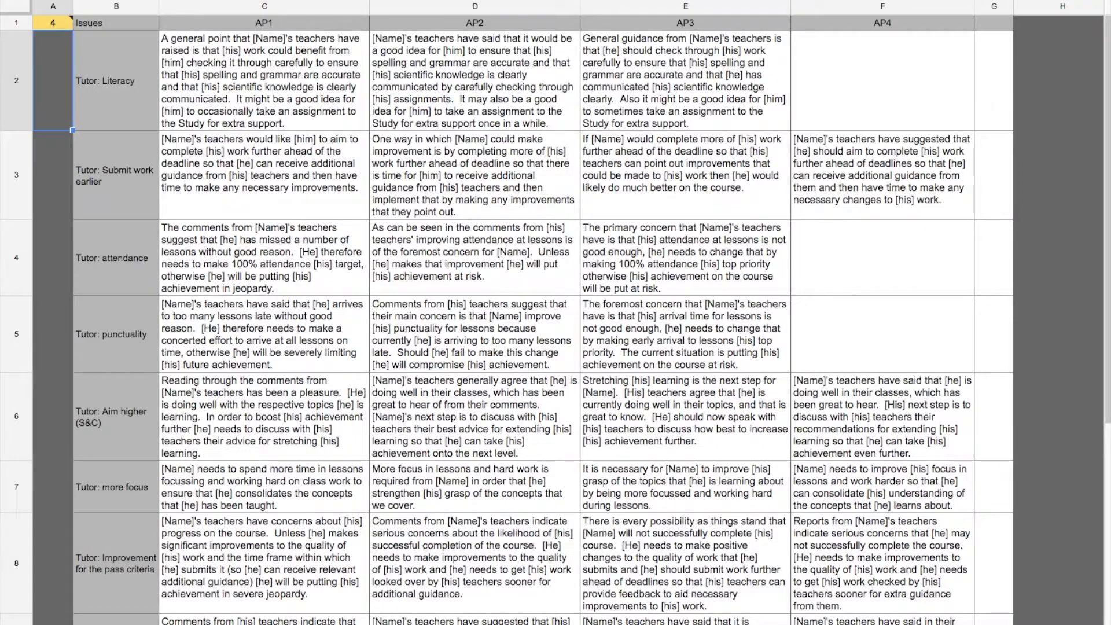
{"action": "key", "text": "alt+Up"}
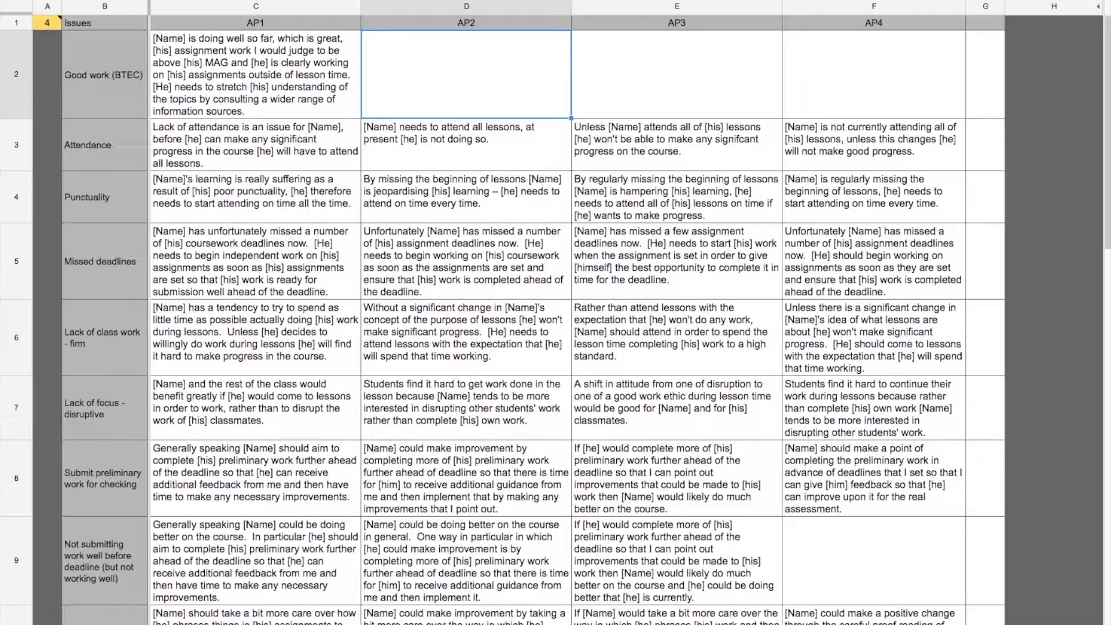
{"action": "key", "text": "alt+Up"}
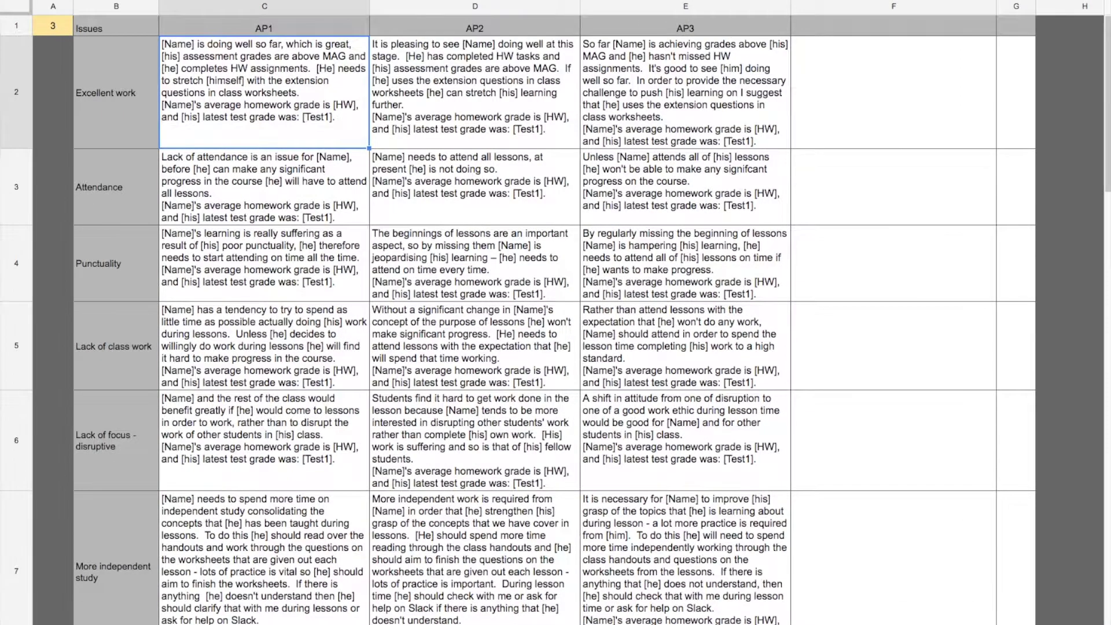
{"action": "key", "text": "alt+Down"}
{"action": "key", "text": "alt+Down"}
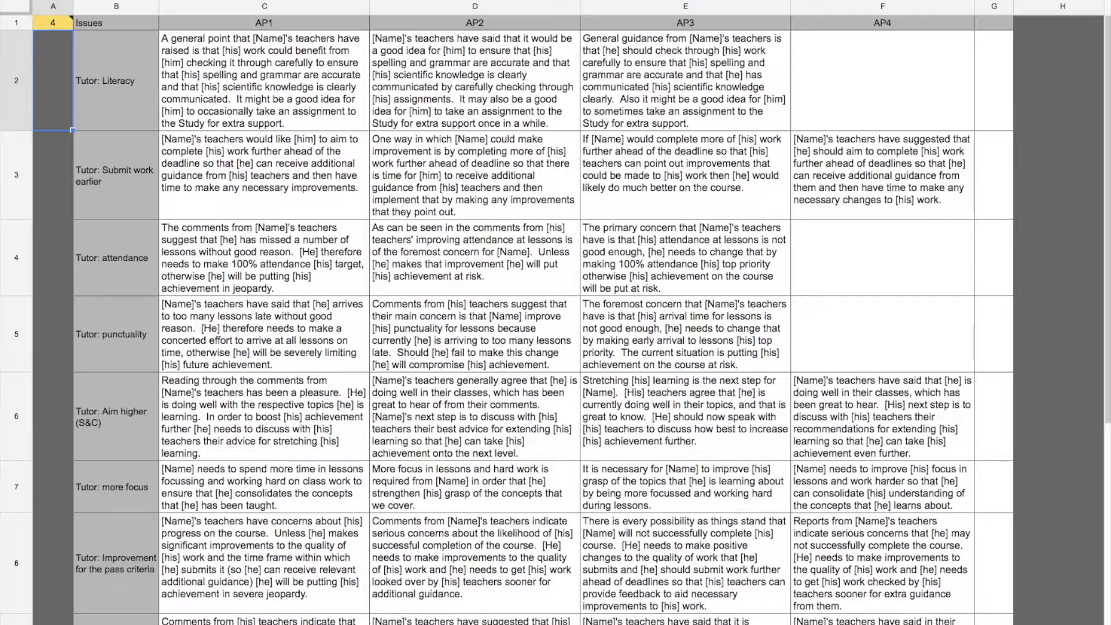
{"action": "key", "text": "alt+Up"}
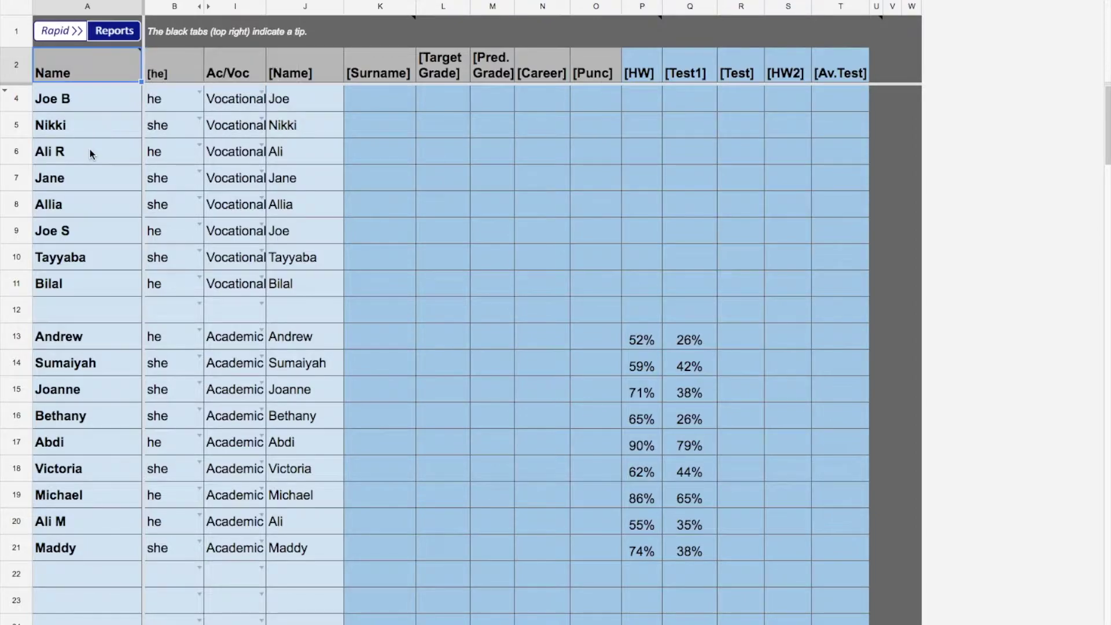
- Compare the entries in the student list's Name column with the first names in the [Name] column, including students sharing a first name
{"action": "left_click", "coordinate": [81, 91]}
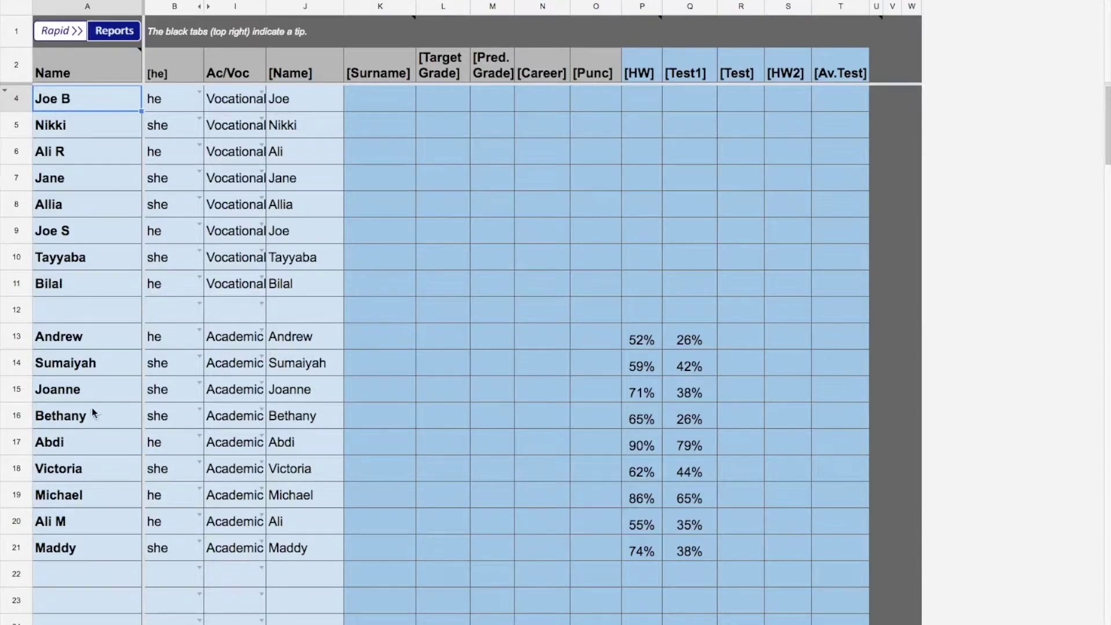
{"action": "left_click", "coordinate": [81, 239]}
{"action": "left_click", "coordinate": [83, 102]}
{"action": "left_click", "coordinate": [78, 230]}
{"action": "left_click", "coordinate": [86, 105]}
{"action": "left_click", "coordinate": [300, 101]}
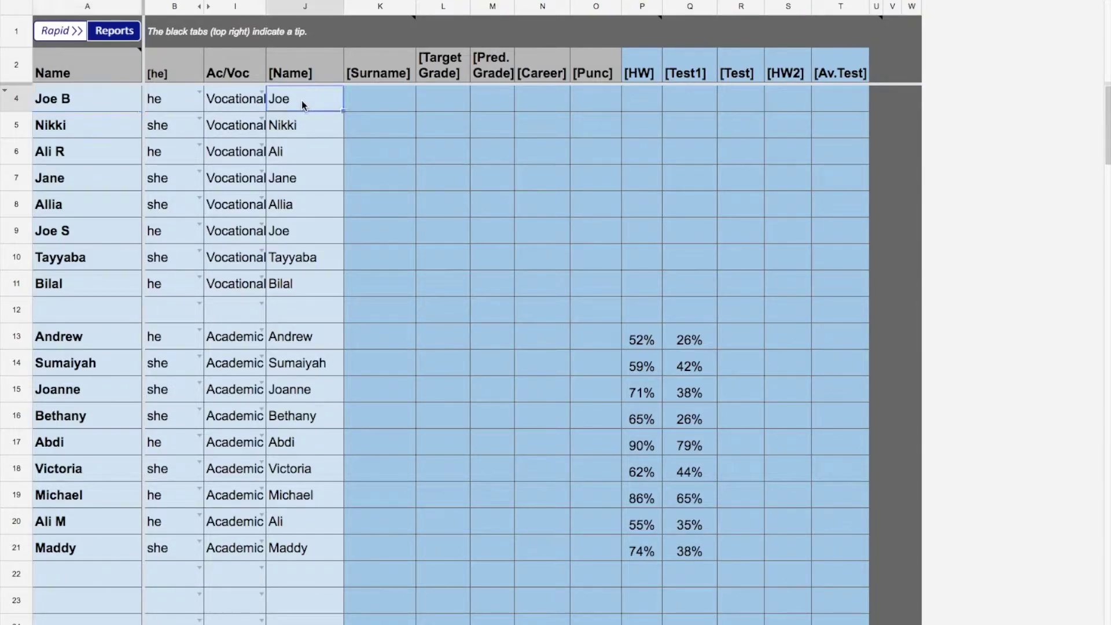
{"action": "left_click", "coordinate": [304, 131]}
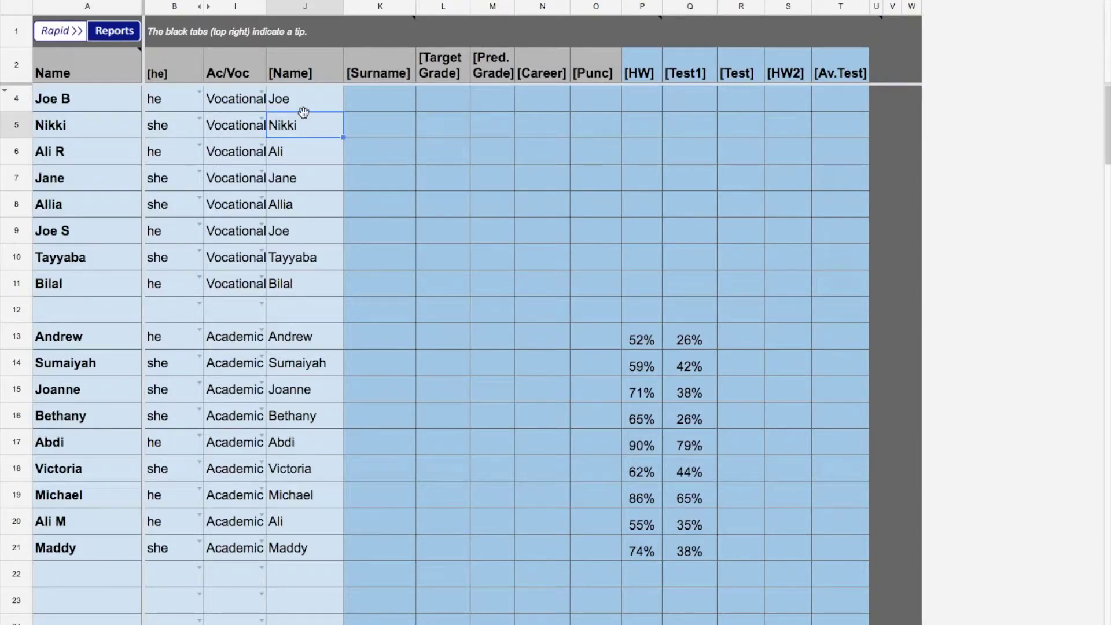
{"action": "left_click", "coordinate": [301, 104]}
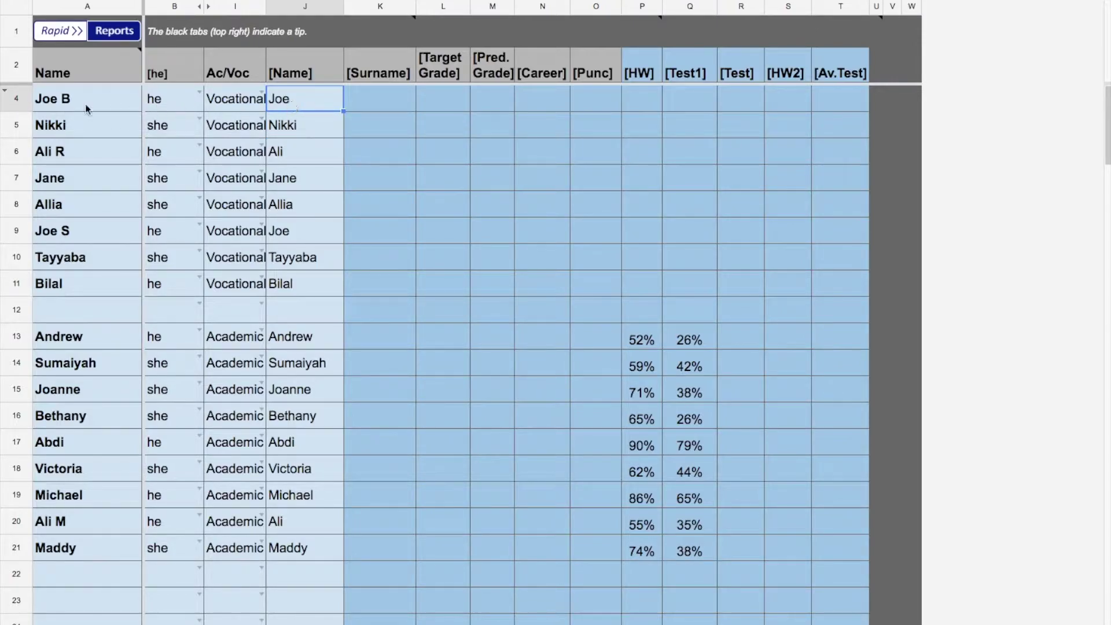
- Choose the pronoun "he" for the first student in row 4 and "she" for the student in row 5
{"action": "left_click", "coordinate": [188, 100]}
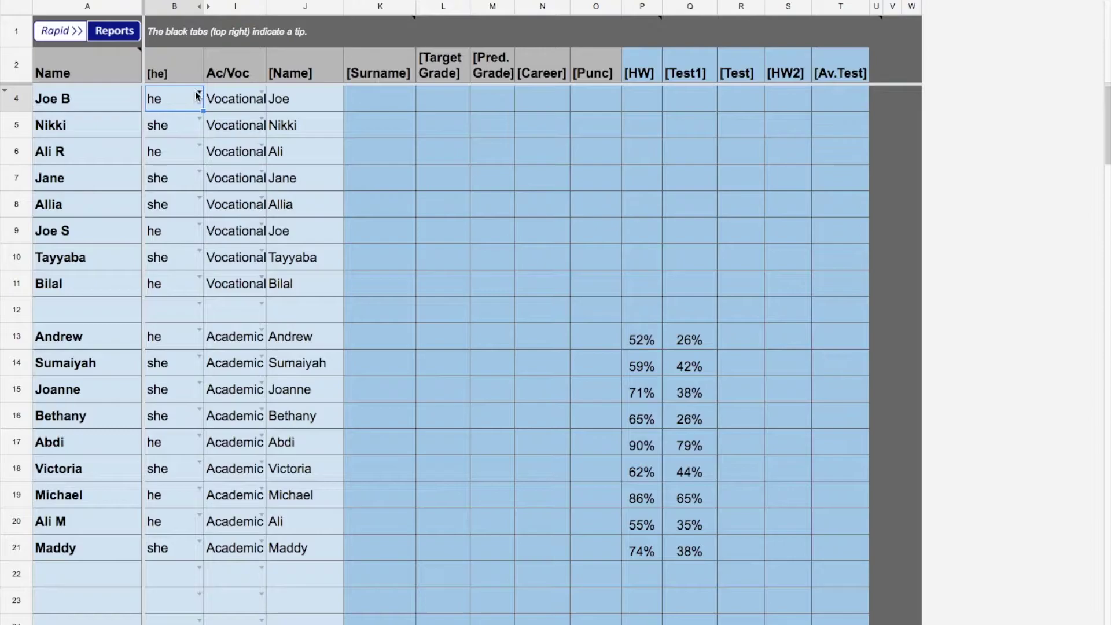
{"action": "left_click", "coordinate": [202, 97]}
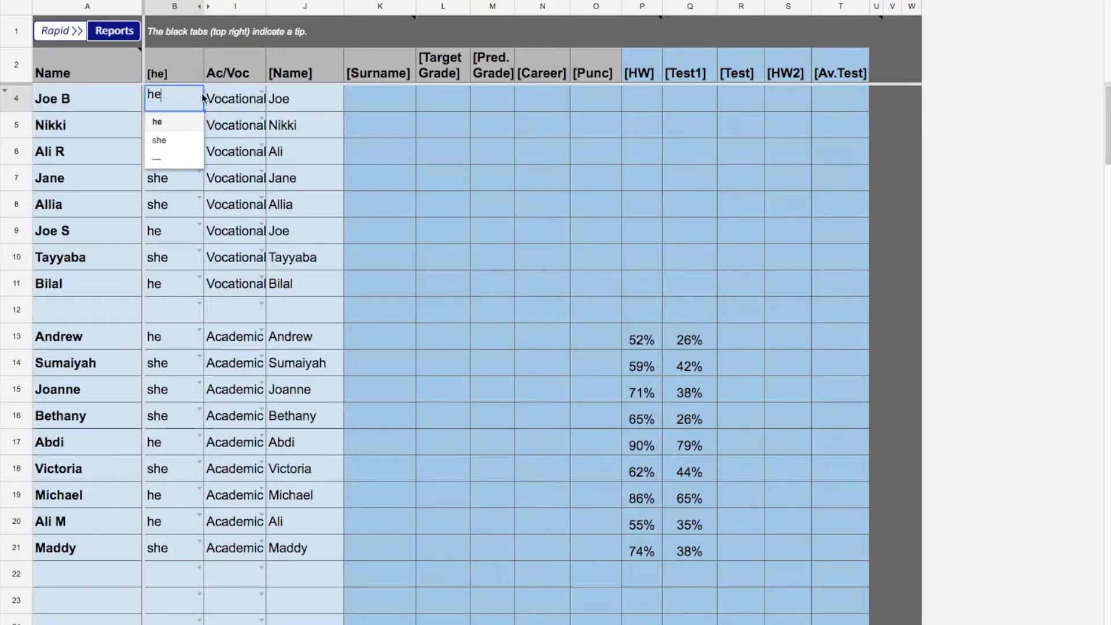
{"action": "left_click", "coordinate": [176, 120]}
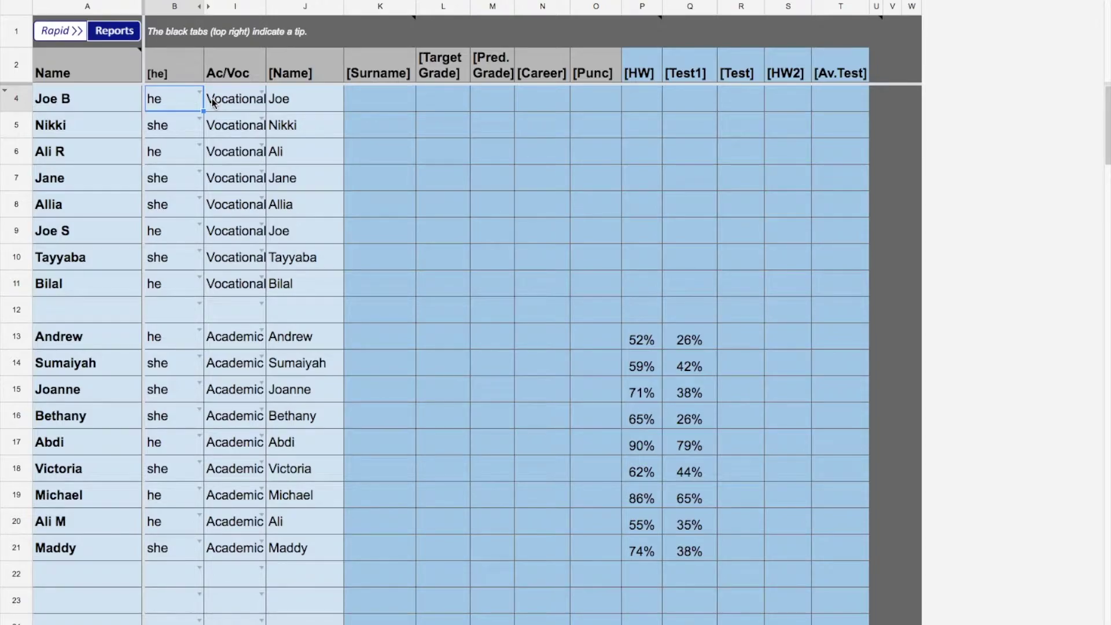
{"action": "left_click", "coordinate": [200, 118]}
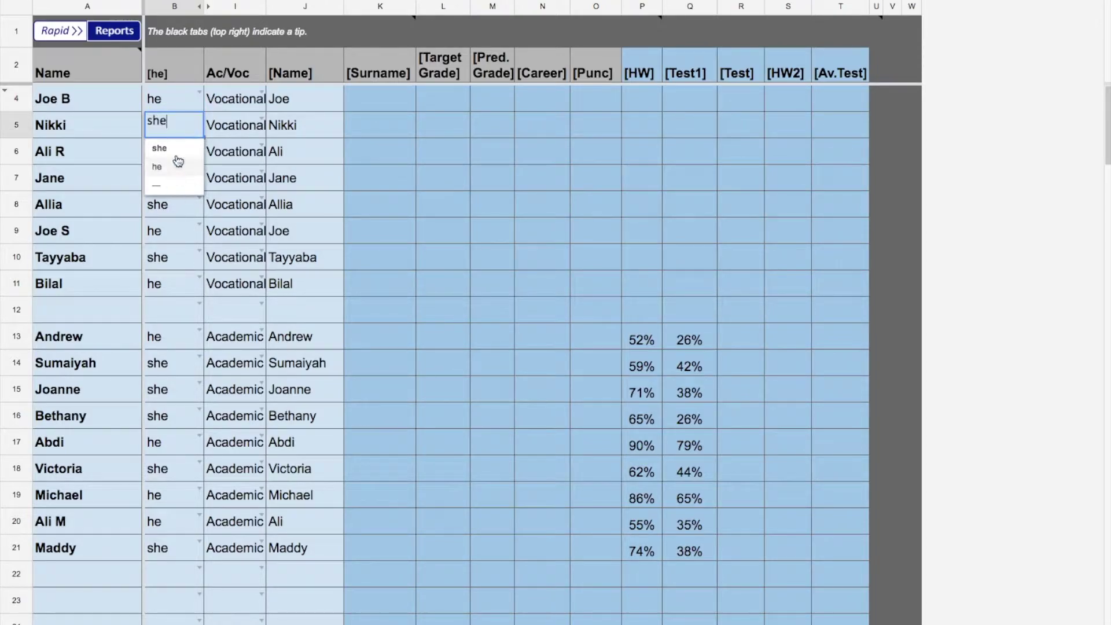
{"action": "left_click", "coordinate": [178, 149]}
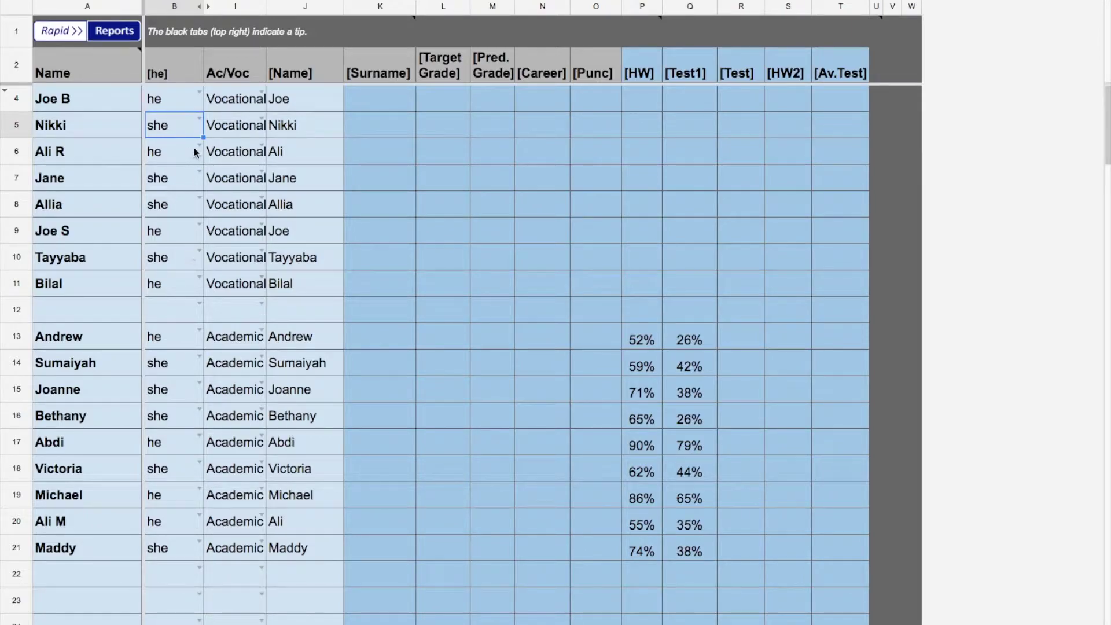
- Check the Ac/Voc options for the first student and examine the academic students' [HW] and [Test1] percentages
{"action": "double_click", "coordinate": [256, 100]}
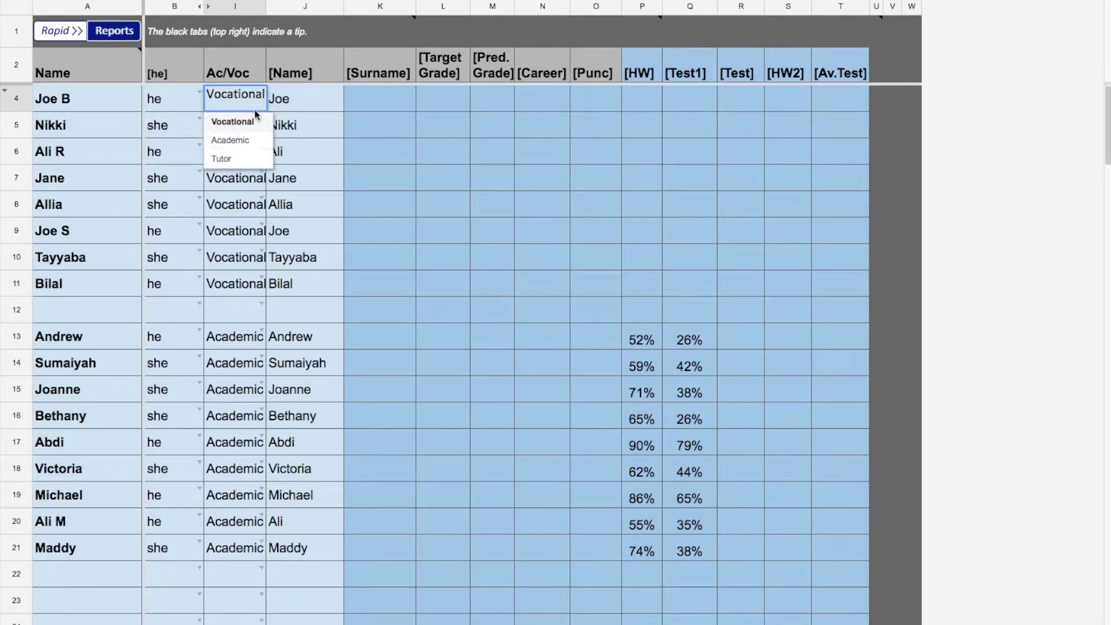
{"action": "left_click", "coordinate": [287, 107]}
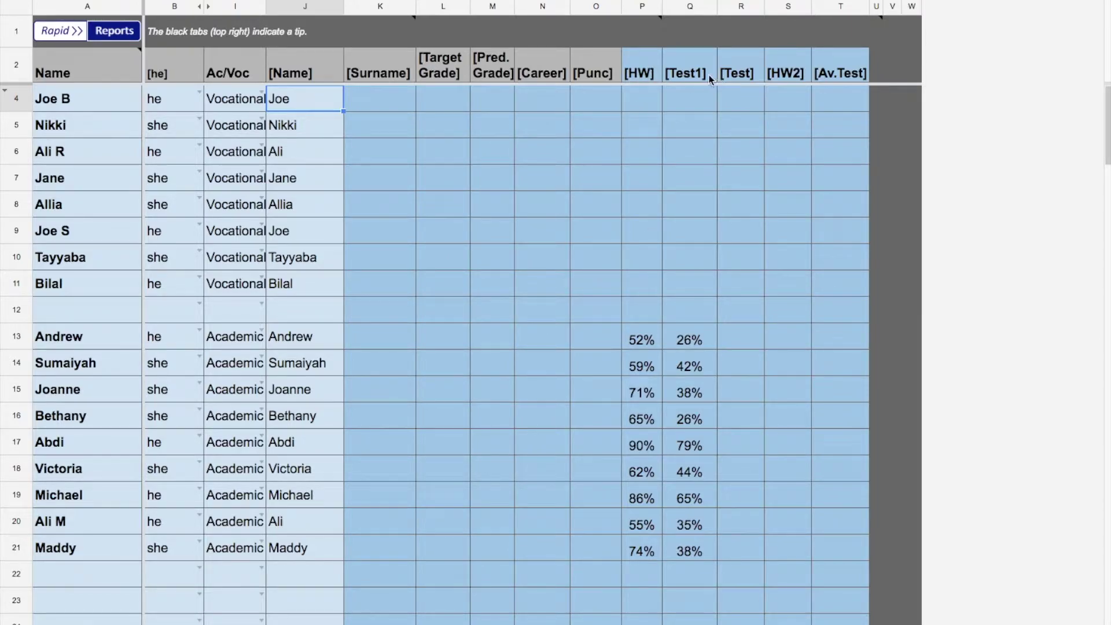
{"action": "left_click", "coordinate": [639, 343]}
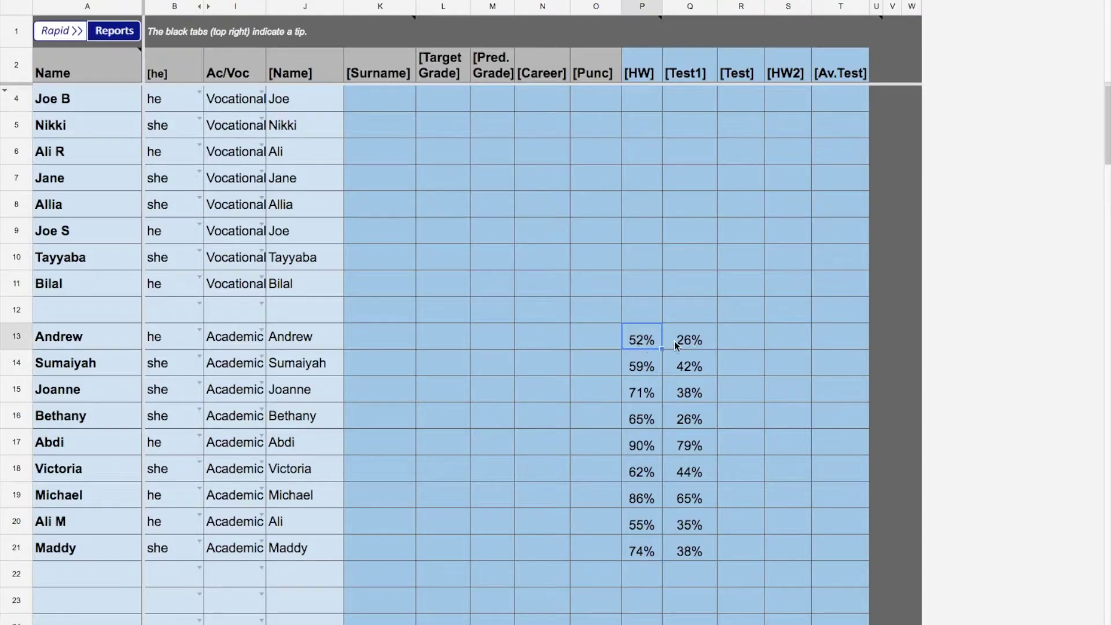
{"action": "left_click", "coordinate": [683, 366]}
{"action": "left_click", "coordinate": [674, 396]}
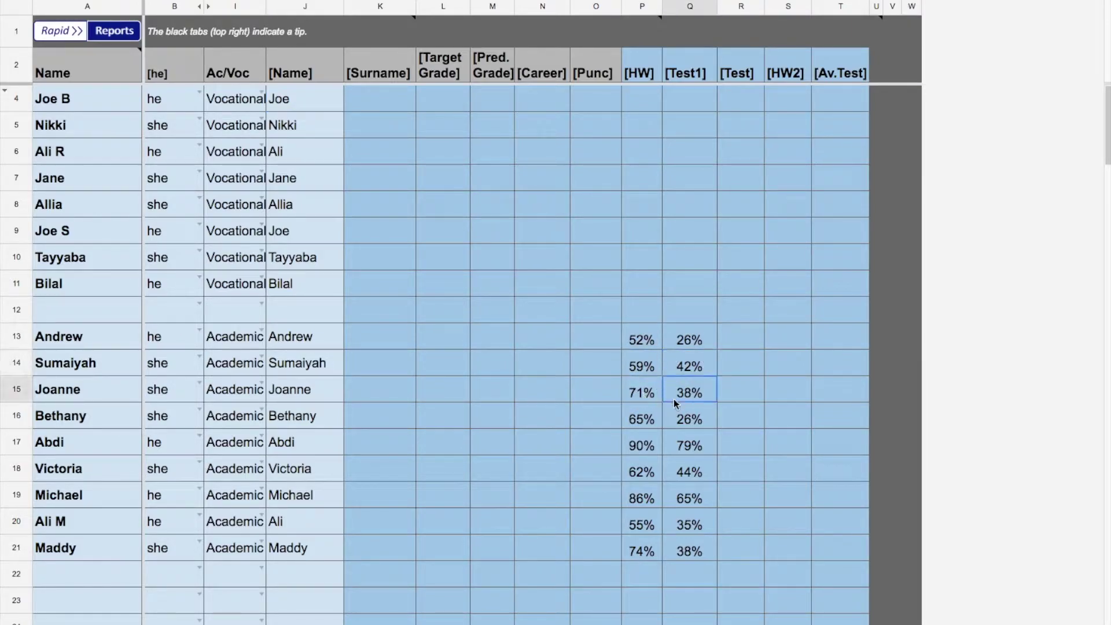
{"action": "left_click", "coordinate": [673, 414]}
{"action": "left_click", "coordinate": [692, 450]}
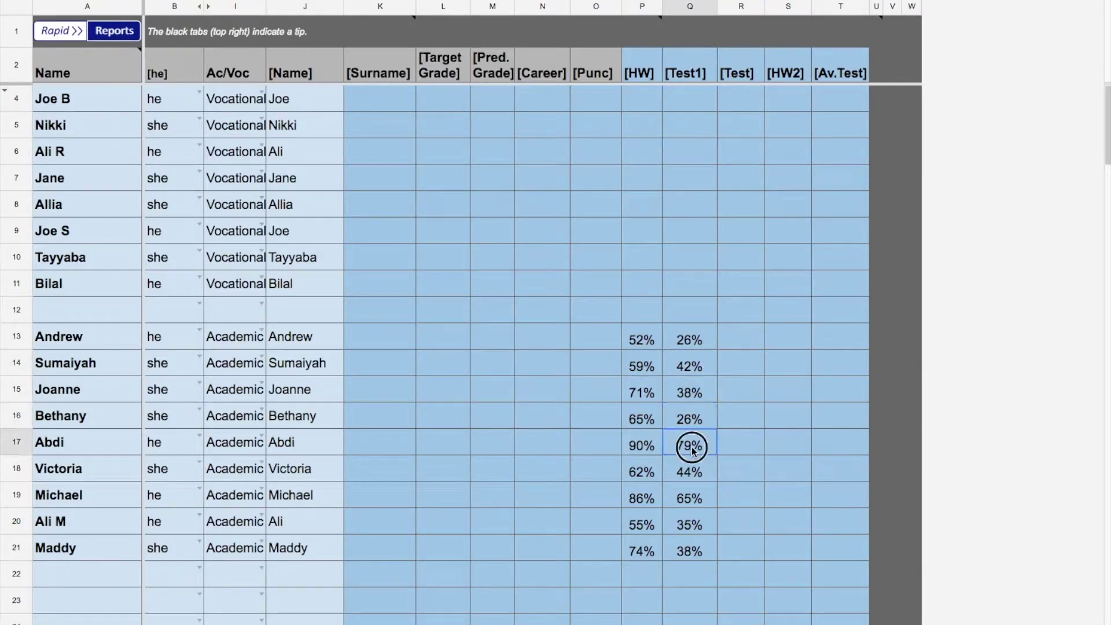
{"action": "left_click", "coordinate": [652, 468]}
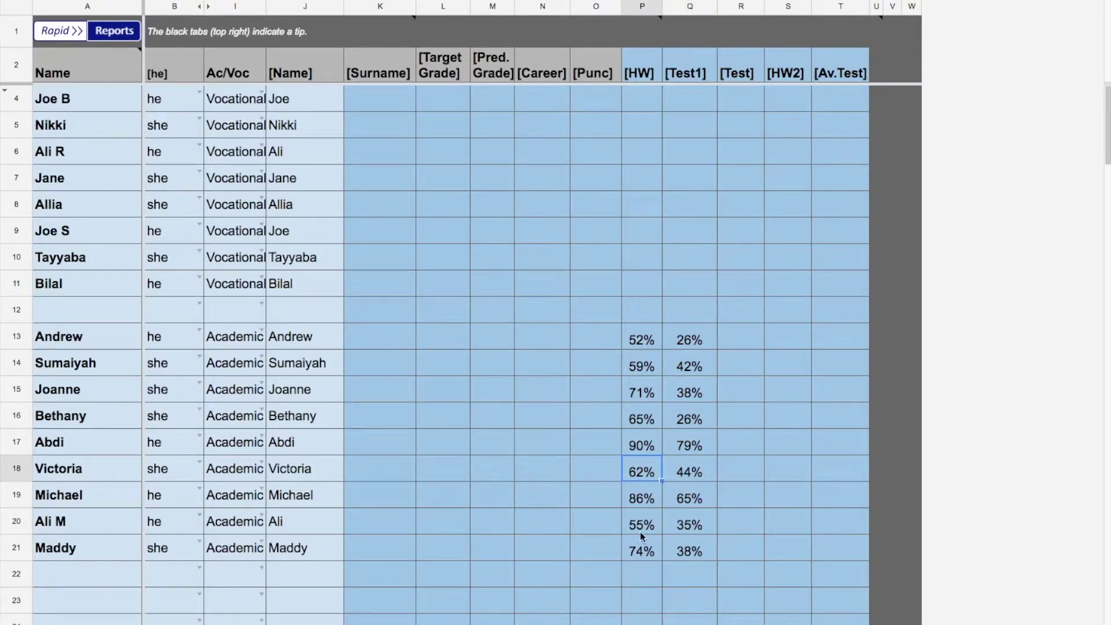
{"action": "left_click", "coordinate": [100, 341]}
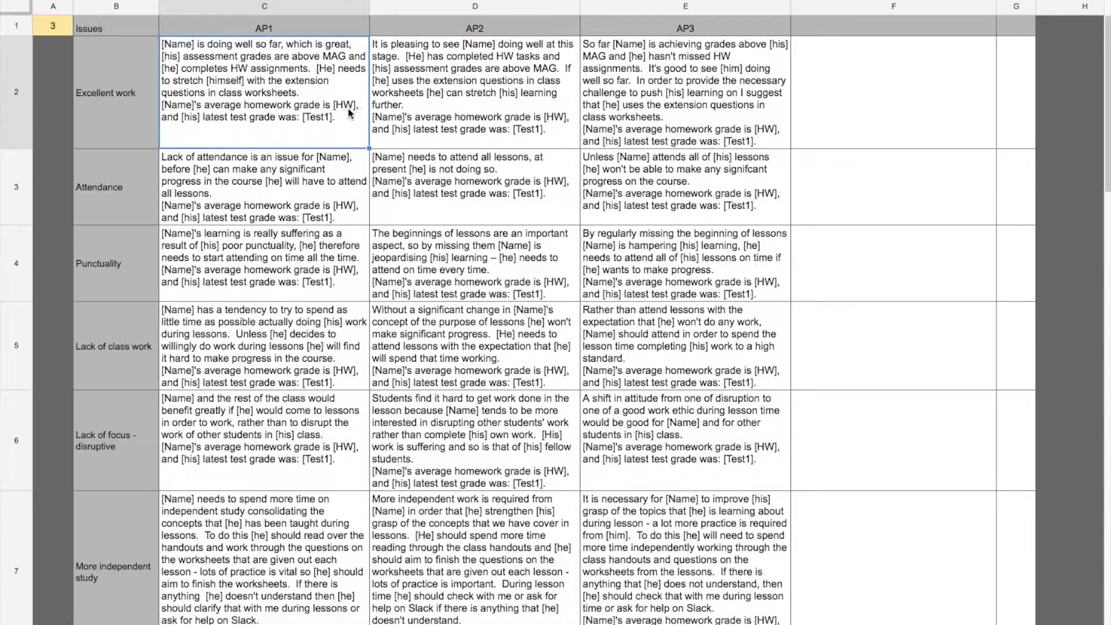
- Examine the [HW] and [Test1] placeholders in the academic AP1 comments and compare the Excellent work wording across AP1 to AP3
{"action": "left_click", "coordinate": [327, 212]}
{"action": "left_click", "coordinate": [341, 271]}
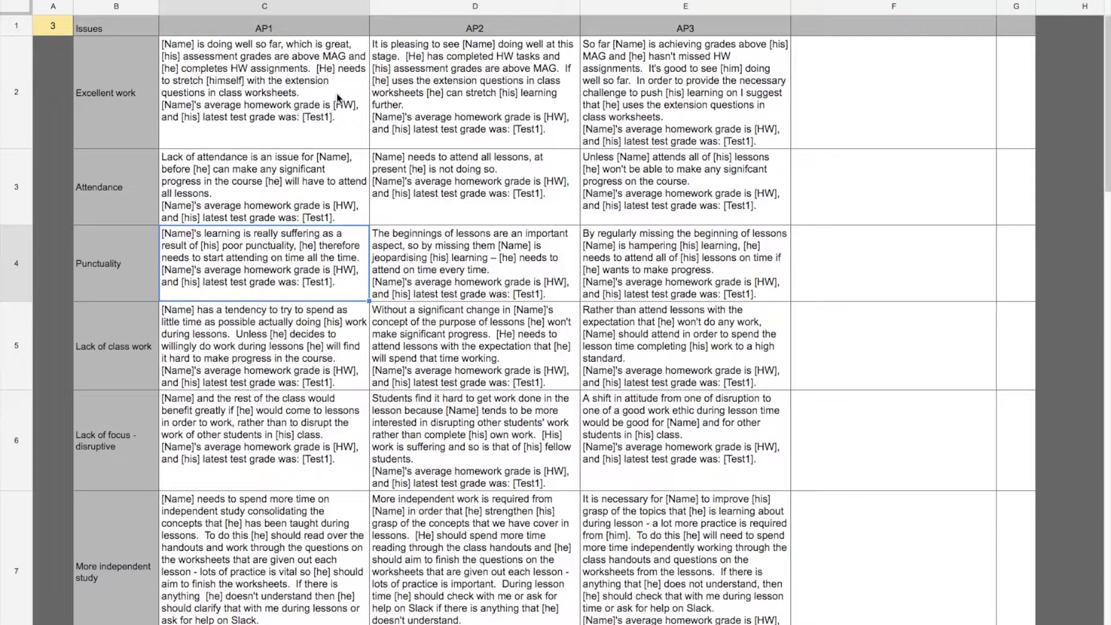
{"action": "left_click", "coordinate": [333, 94]}
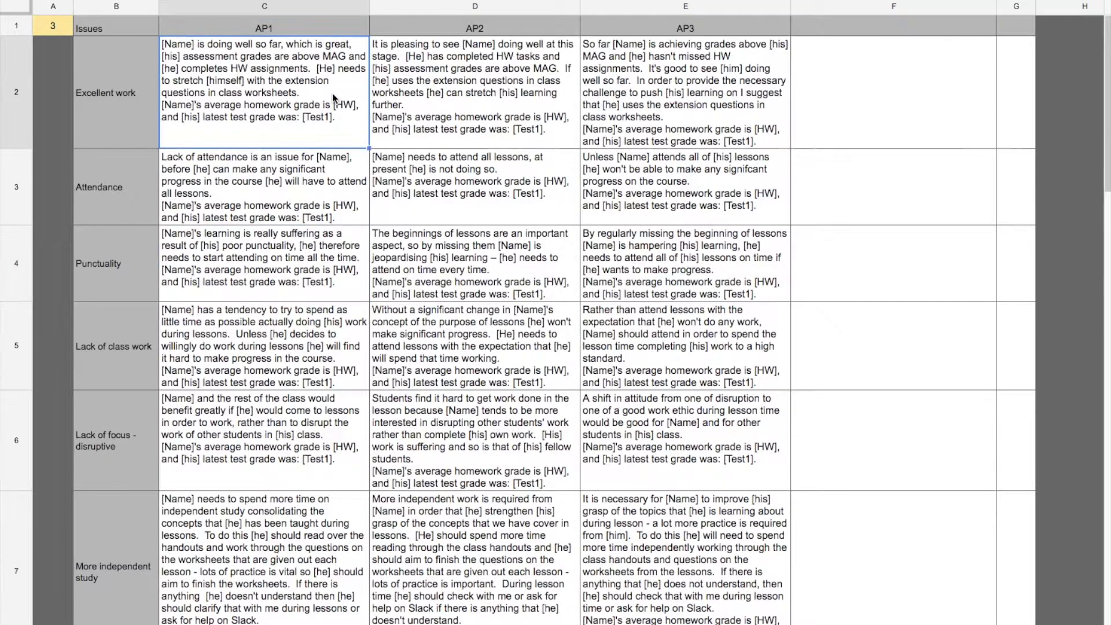
{"action": "left_click", "coordinate": [127, 100]}
{"action": "key", "text": "Right"}
{"action": "key", "text": "Right"}
{"action": "key", "text": "Right"}
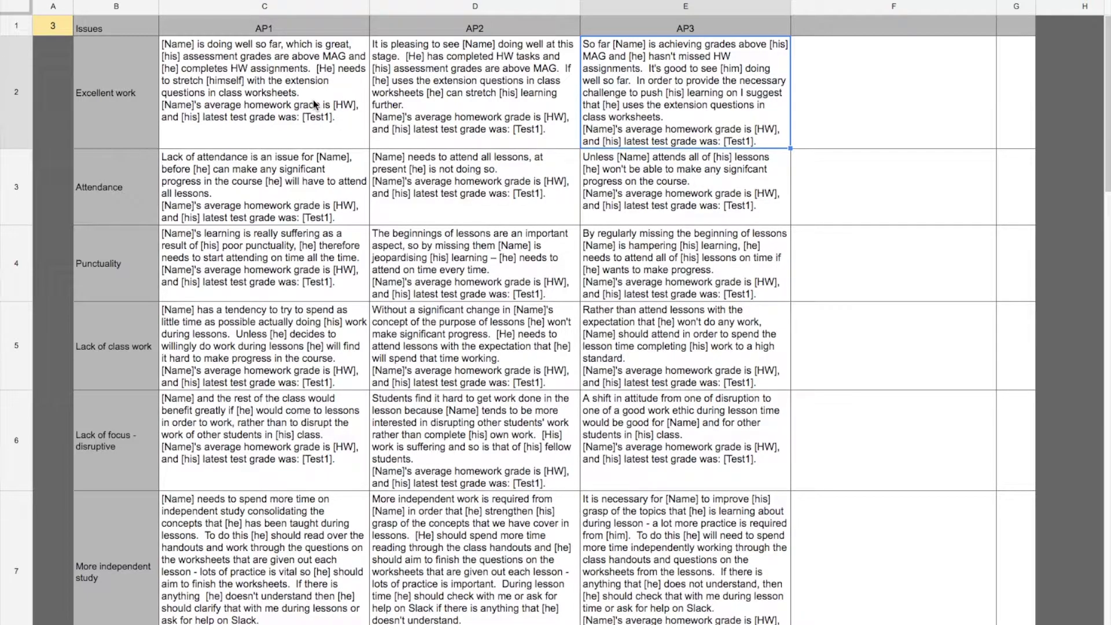
{"action": "left_click", "coordinate": [315, 100]}
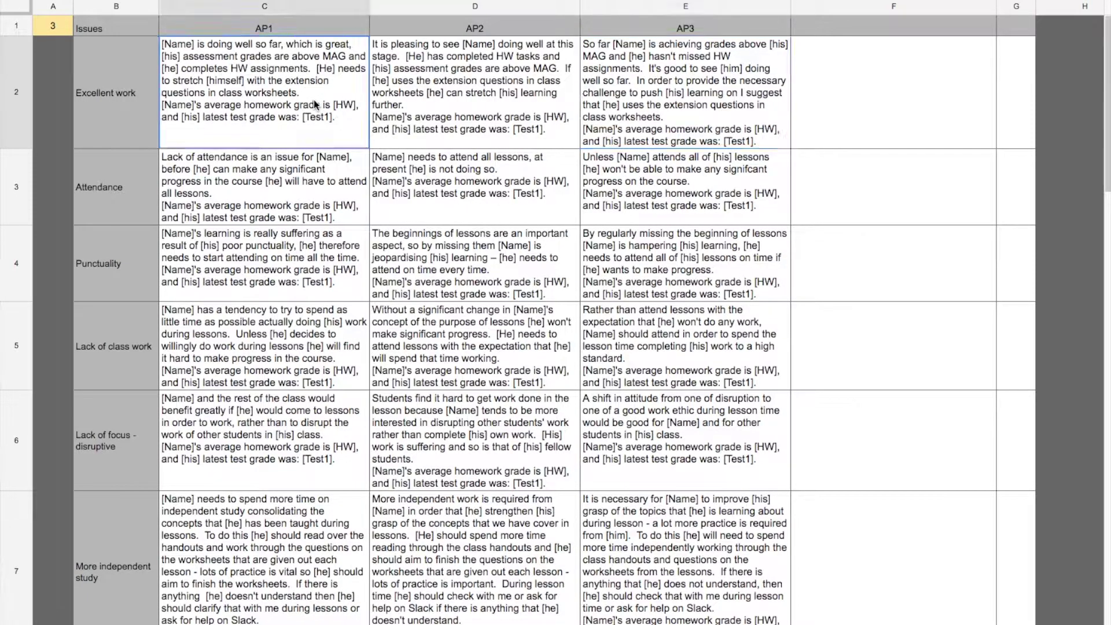
{"action": "left_click", "coordinate": [416, 92]}
{"action": "left_click", "coordinate": [653, 89]}
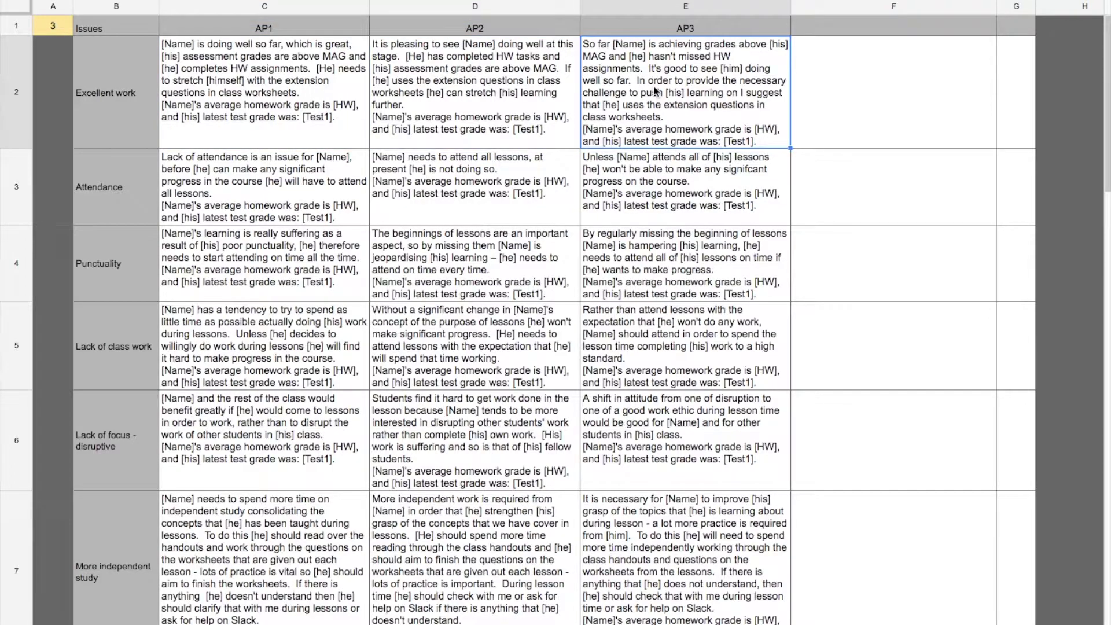
{"action": "left_click", "coordinate": [331, 115]}
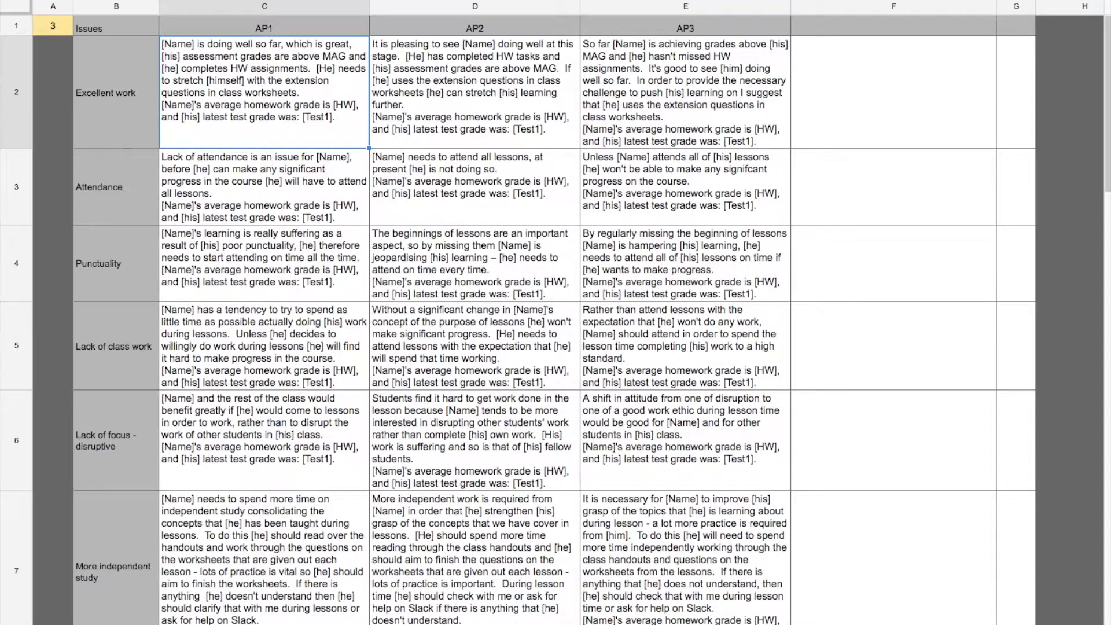
- Review the academic comment bank from Excellent work through the lower issue rows, checking the alternative comments for each assessment point
{"action": "scroll", "coordinate": [238, 519], "scroll_direction": "down", "scroll_amount": 10}
{"action": "scroll", "coordinate": [237, 519], "scroll_direction": "up", "scroll_amount": 10}
{"action": "left_click", "coordinate": [554, 117]}
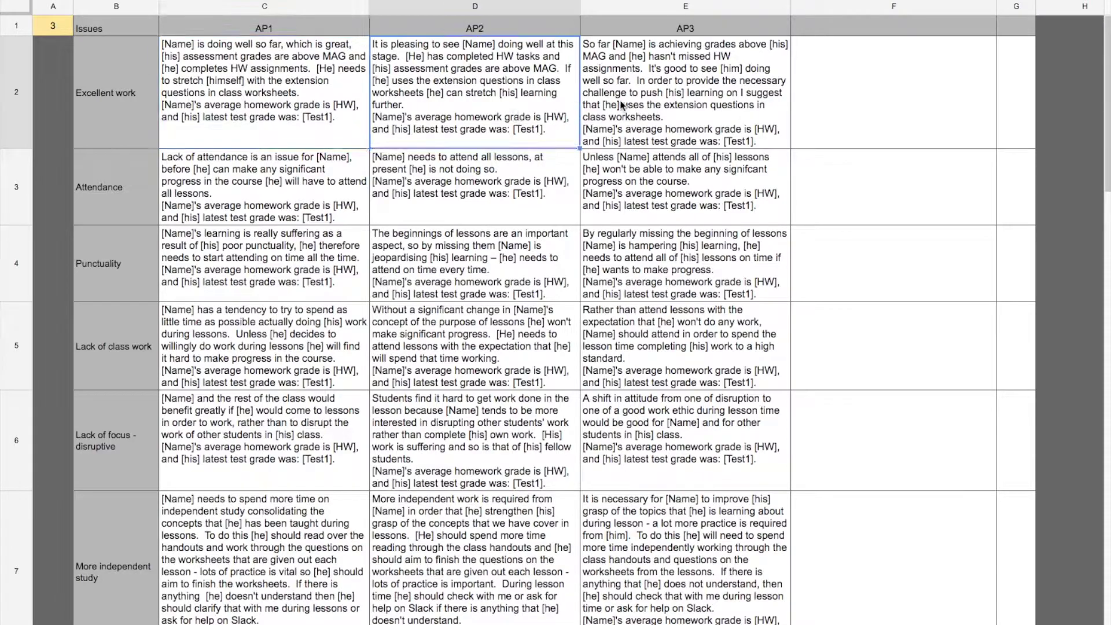
{"action": "left_click", "coordinate": [622, 106]}
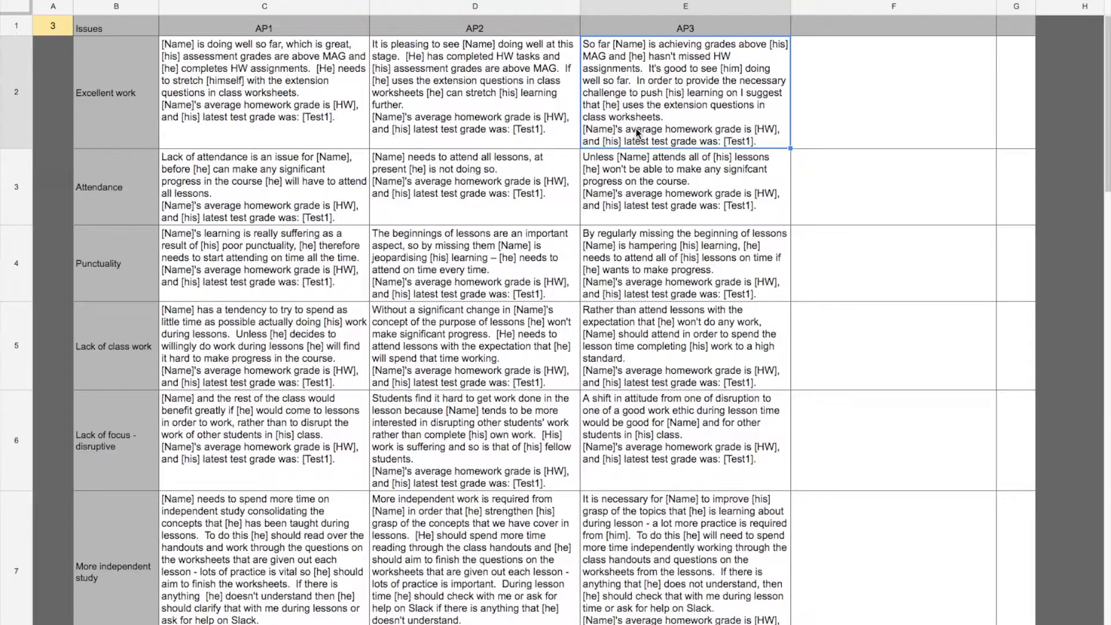
{"action": "left_click", "coordinate": [133, 96]}
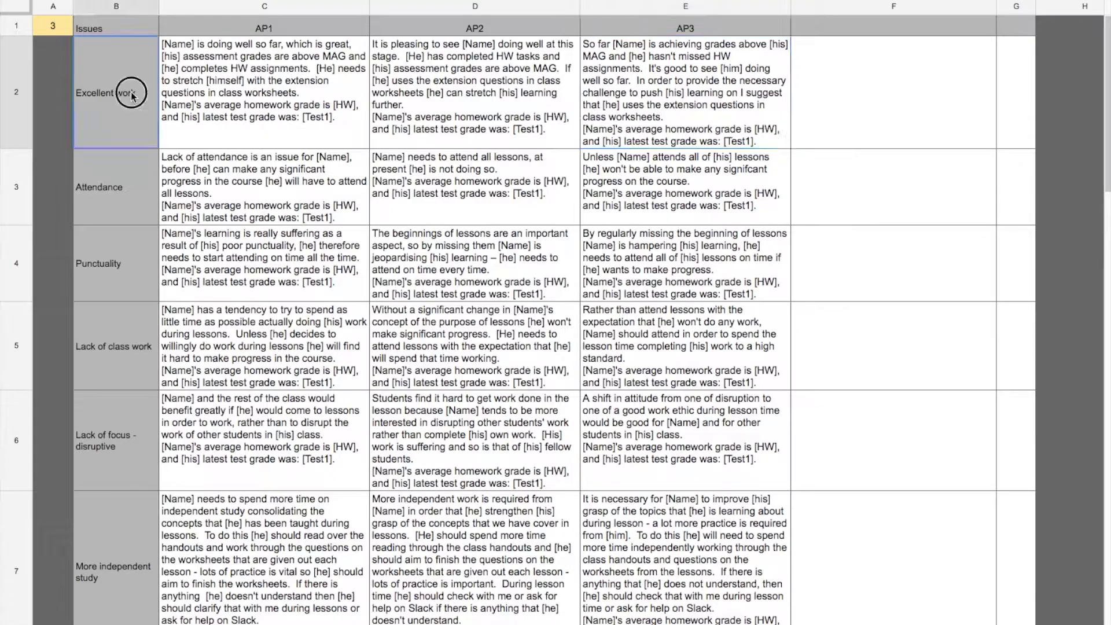
{"action": "left_click", "coordinate": [275, 117]}
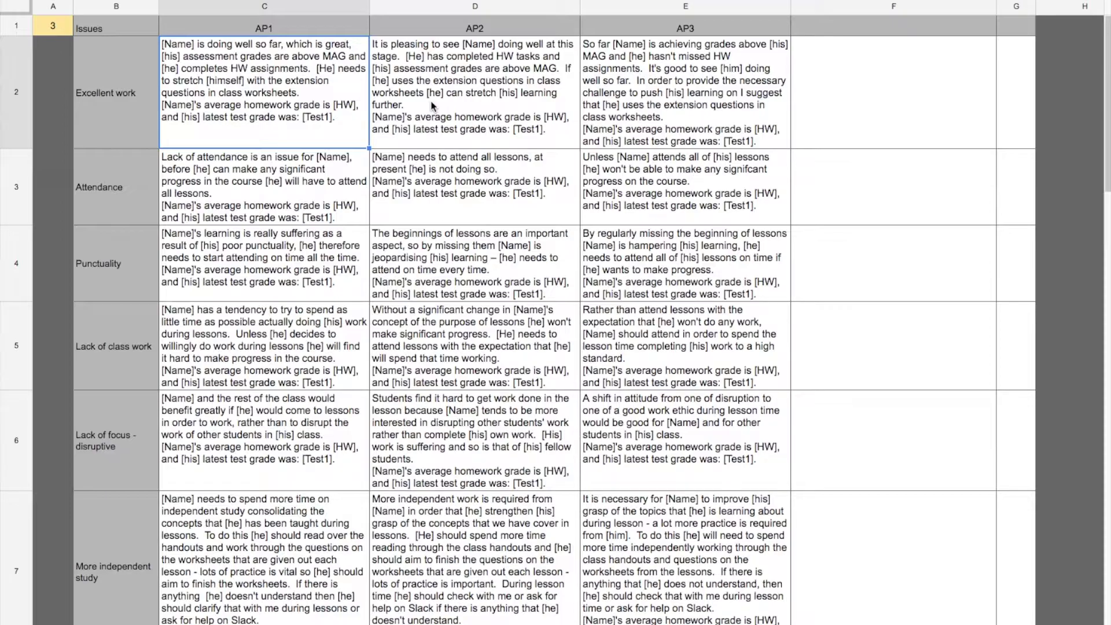
{"action": "scroll", "coordinate": [194, 149], "scroll_direction": "down", "scroll_amount": 15}
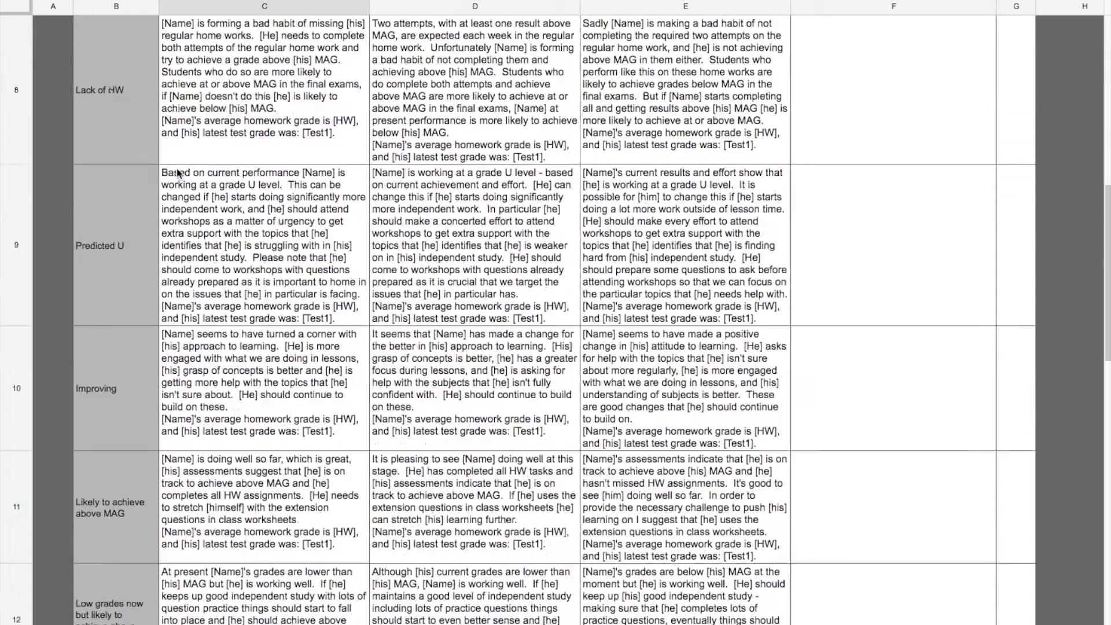
{"action": "scroll", "coordinate": [105, 251], "scroll_direction": "down", "scroll_amount": 10}
{"action": "scroll", "coordinate": [96, 361], "scroll_direction": "up", "scroll_amount": 20}
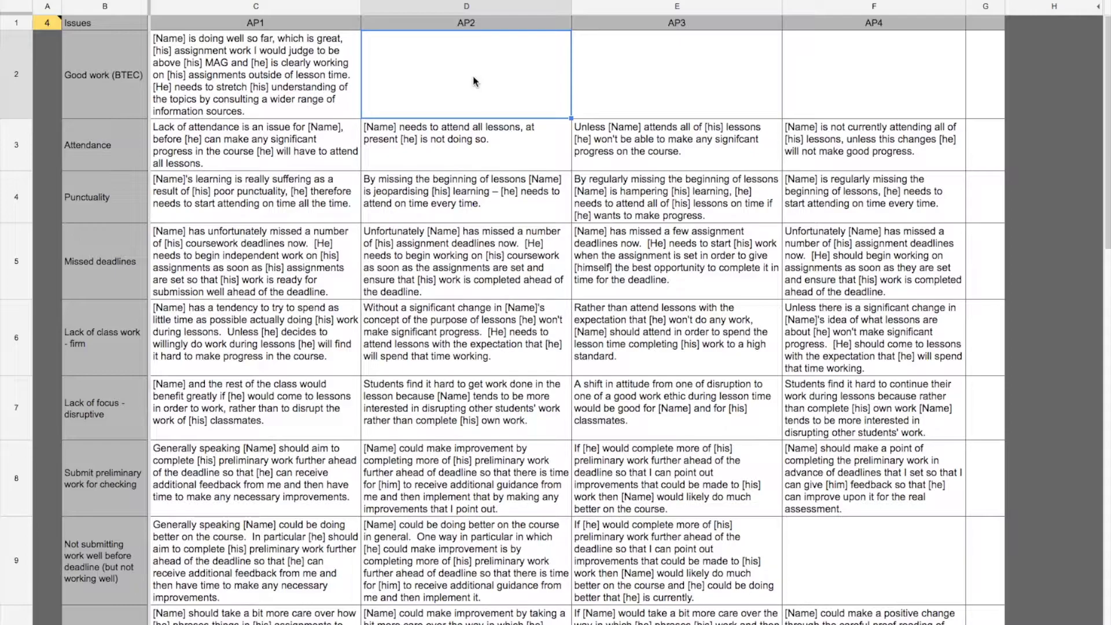
- Start the AP2 comment for Good work (BTEC) in D2 with "It is pleasing to see [Name] doing well at this stage."
{"action": "type", "text": "It is "}
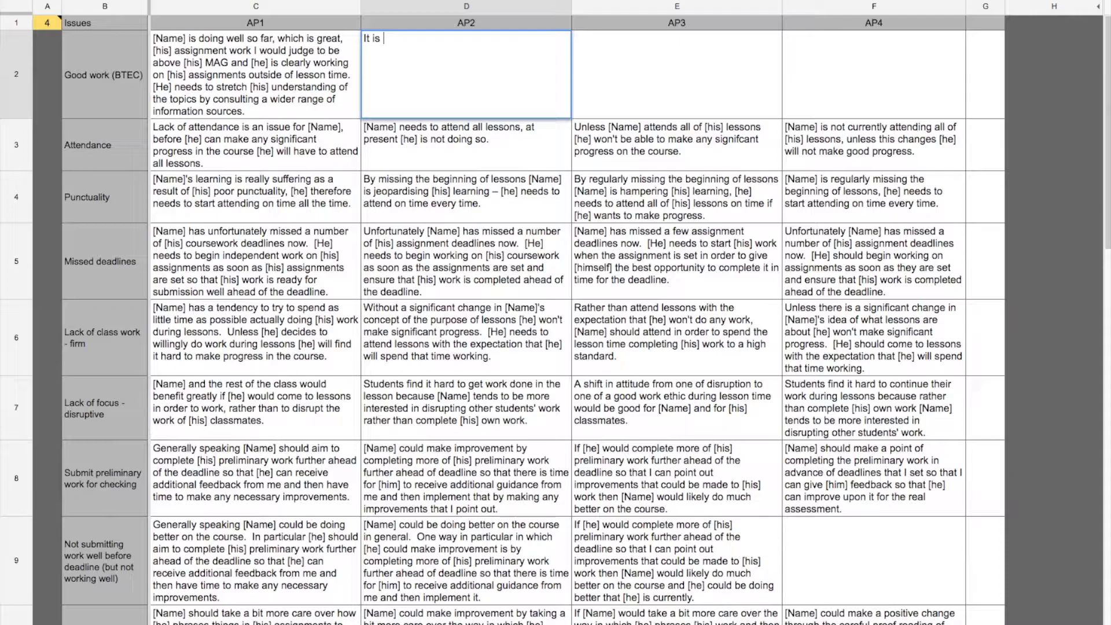
{"action": "type", "text": "pleasing to see [Name]"}
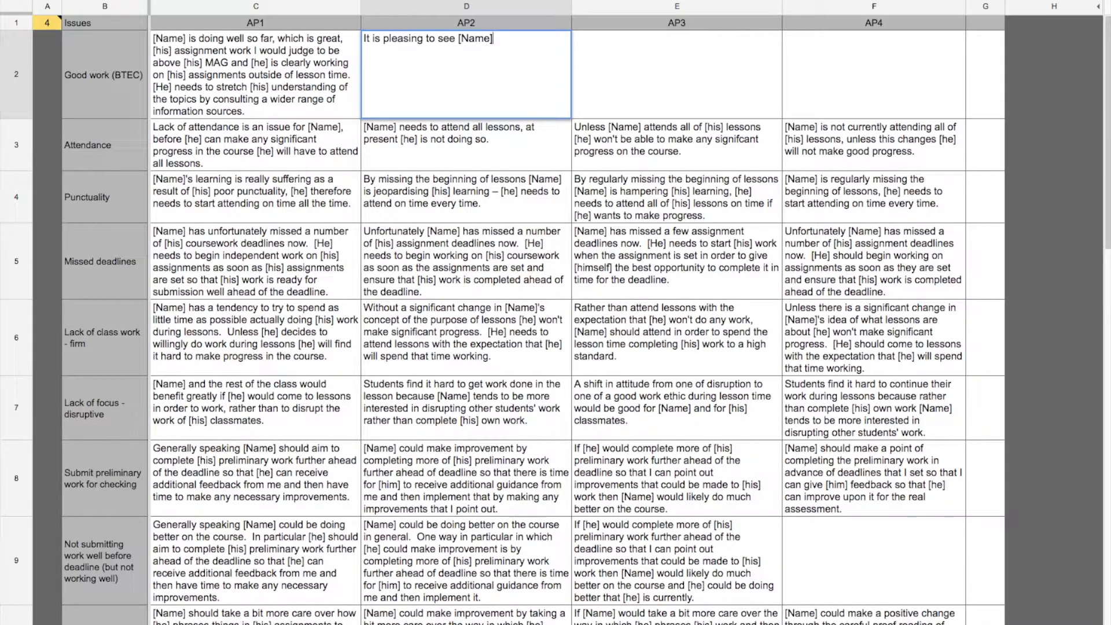
{"action": "type", "text": " doing well at this"}
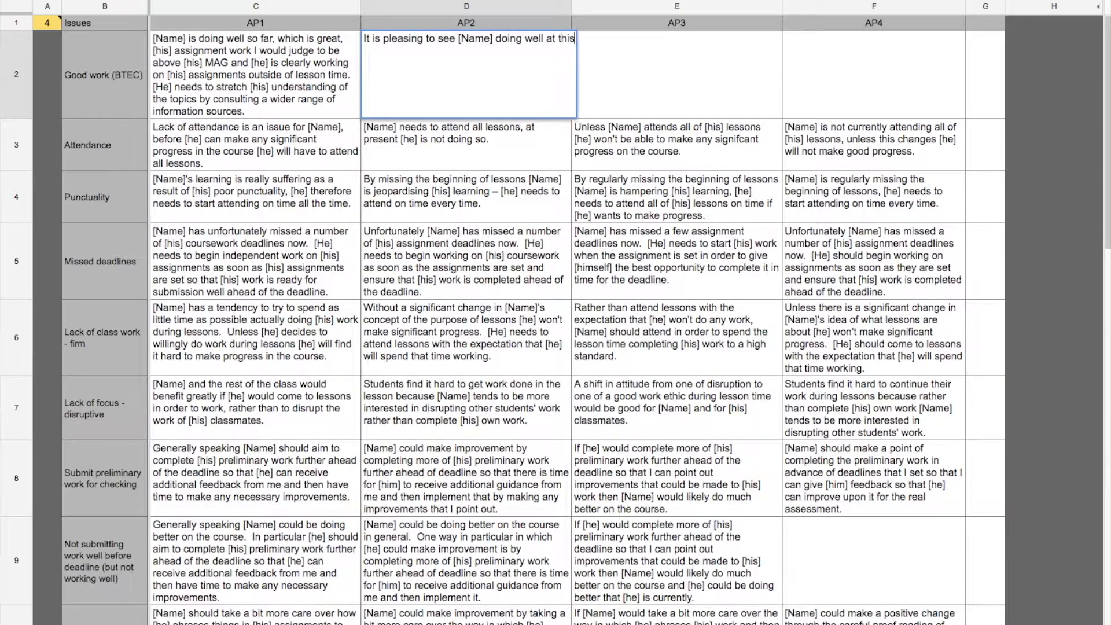
{"action": "type", "text": " stage."}
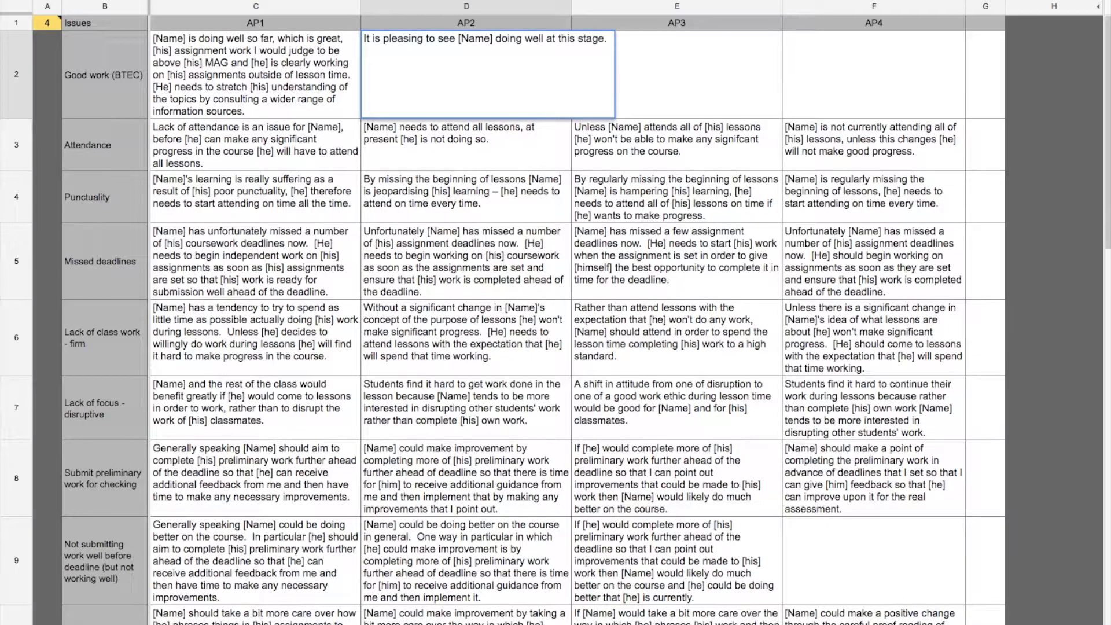
- Begin the second sentence of the D2 comment with "[He] has", using the capitalised pronoun placeholder
{"action": "type", "text": "[He]"}
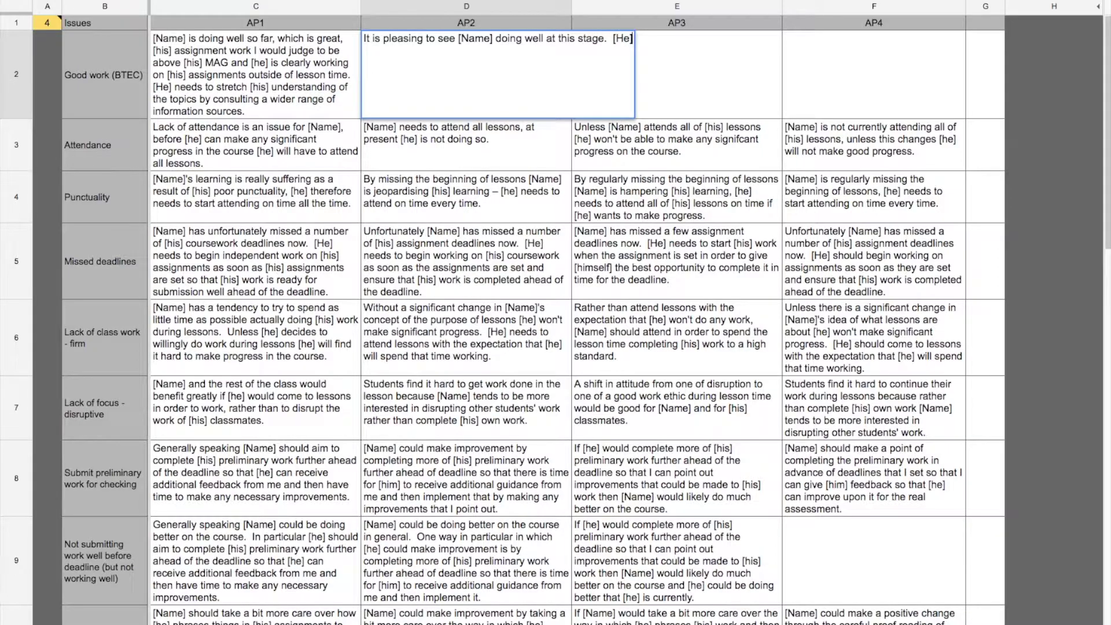
{"action": "key", "text": "Left"}
{"action": "key", "text": "Left"}
{"action": "key", "text": "Left"}
{"action": "key", "text": "Right"}
{"action": "key", "text": "Right"}
{"action": "key", "text": "Right"}
{"action": "key", "text": "Return"}
{"action": "key", "text": "Left"}
{"action": "key", "text": "Left"}
{"action": "key", "text": "Left"}
{"action": "key", "text": "Delete"}
{"action": "type", "text": "h"}
{"action": "key", "text": "shift+Left"}
{"action": "type", "text": "He] has"}
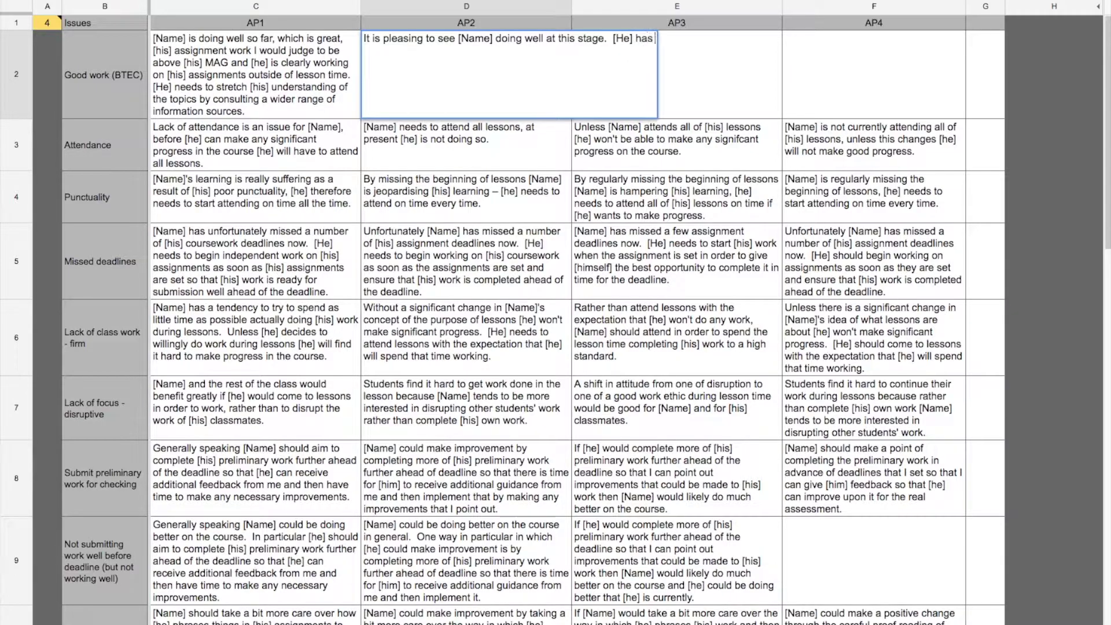
- Continue the D2 comment with "been working on [his] assignments outside of lesson time and I would"
{"action": "type", "text": " been working on"}
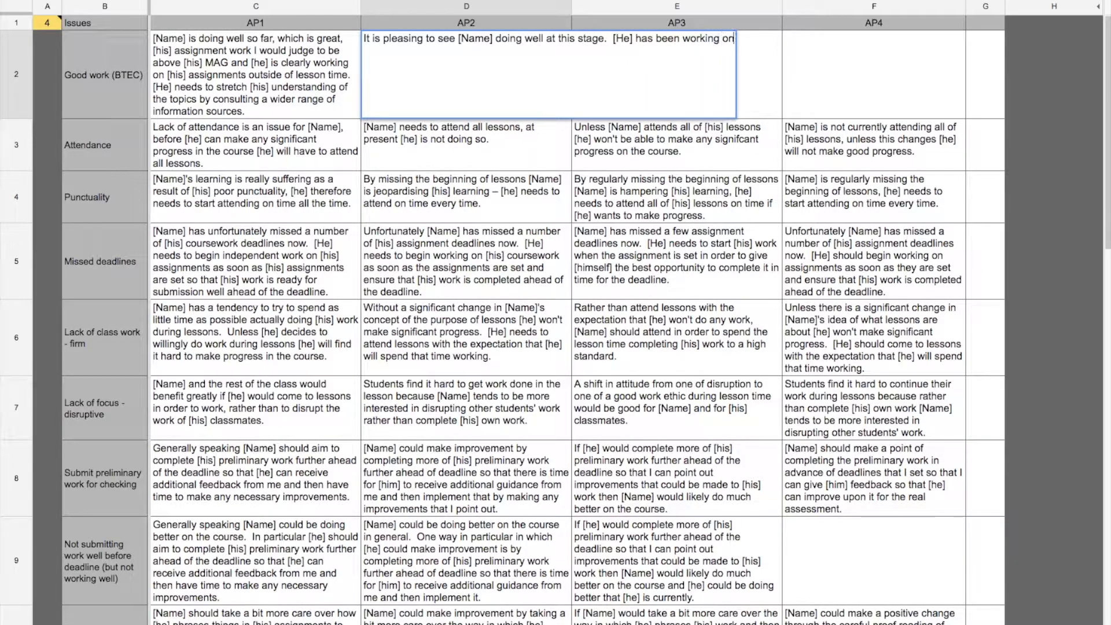
{"action": "type", "text": " [his] a"}
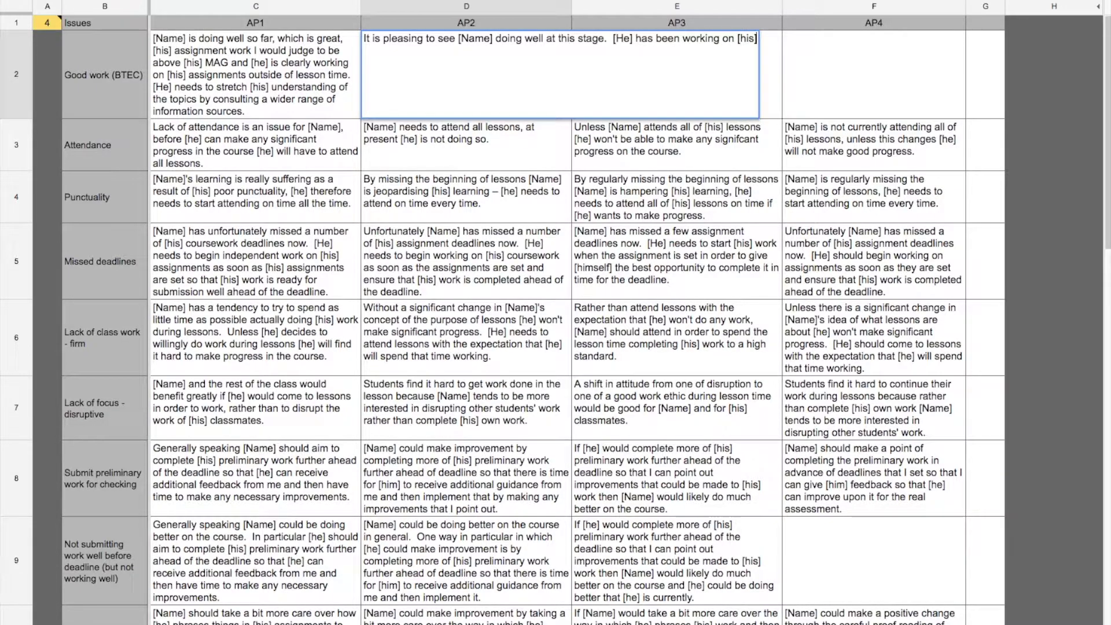
{"action": "type", "text": "ssignmen"}
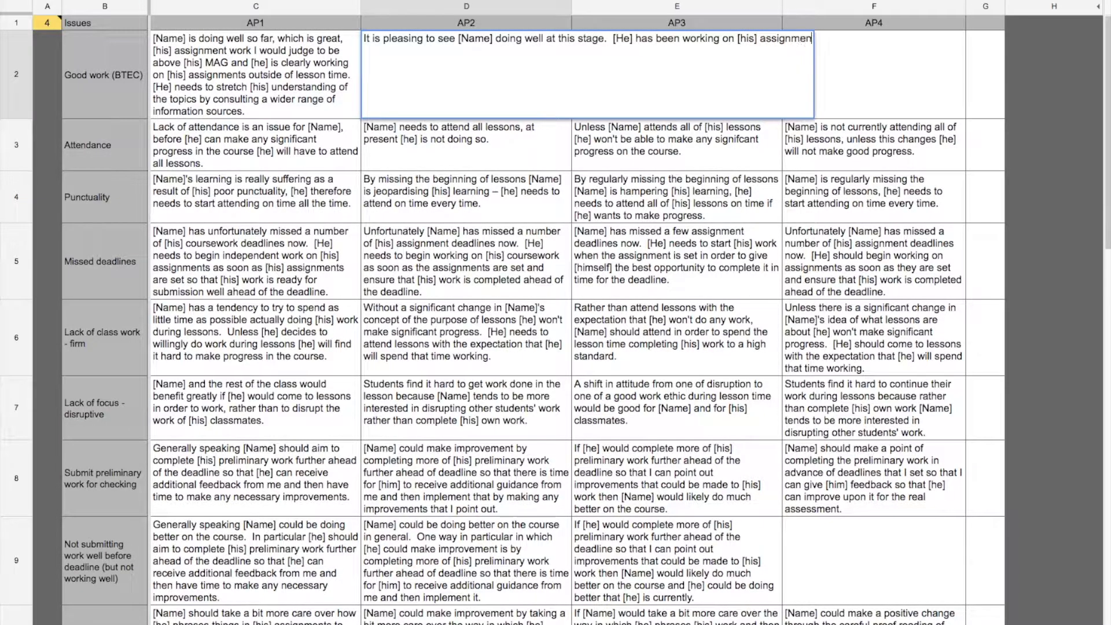
{"action": "type", "text": "ts outside of t"}
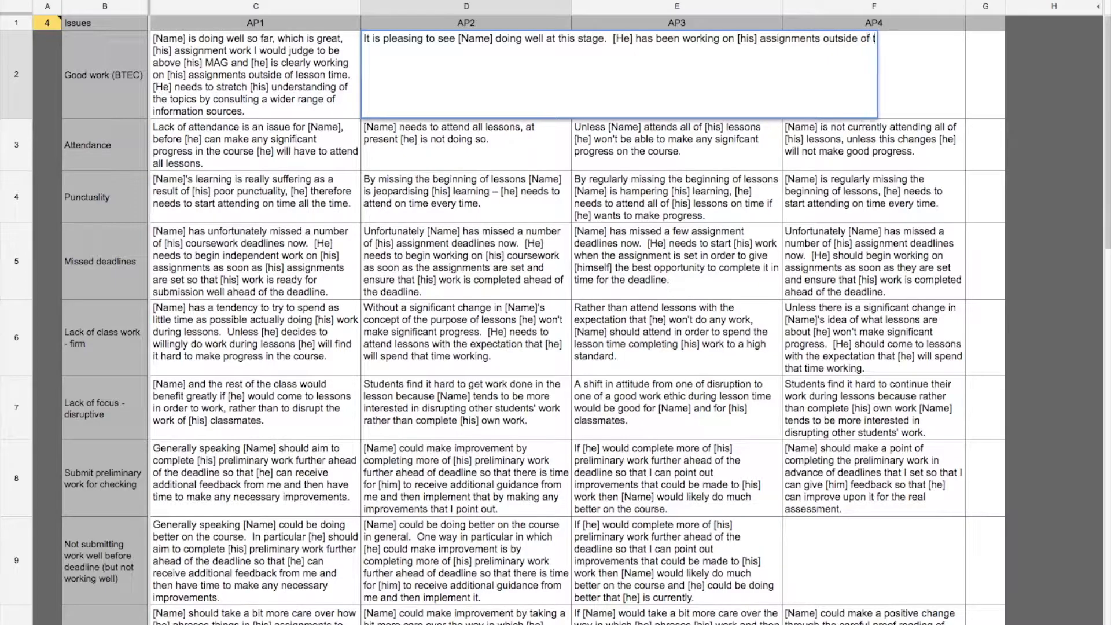
{"action": "key", "text": "BackSpace"}
{"action": "type", "text": "lesson time and I would jh"}
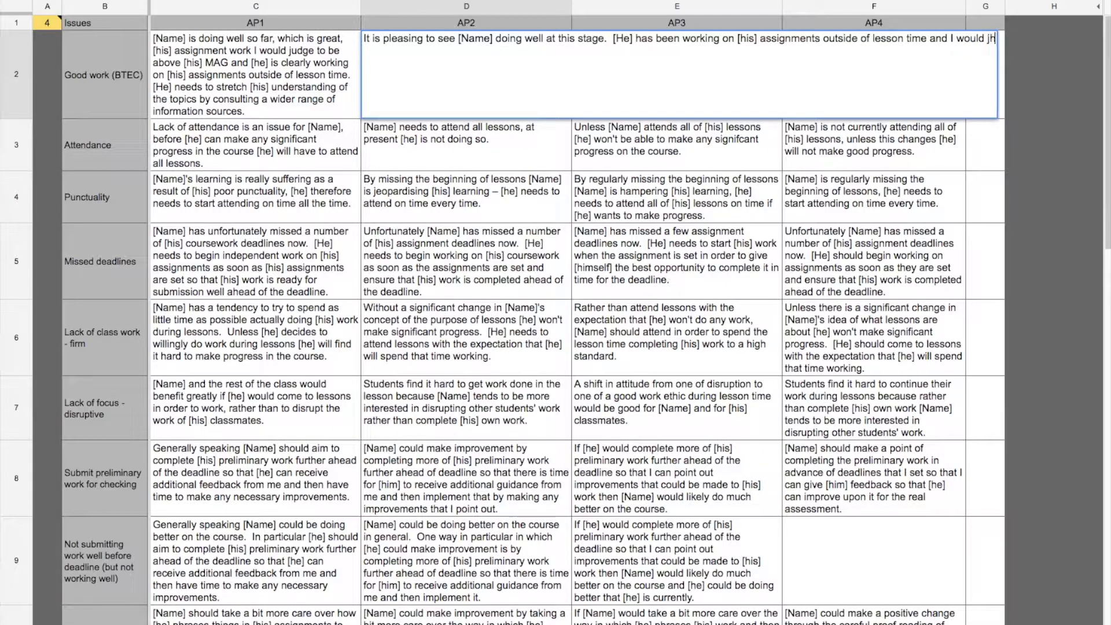
- Finish the second sentence with "judge the quality of [his] work to be above MAG.", correcting the misspelled "judge"
{"action": "type", "text": "usge the quality"}
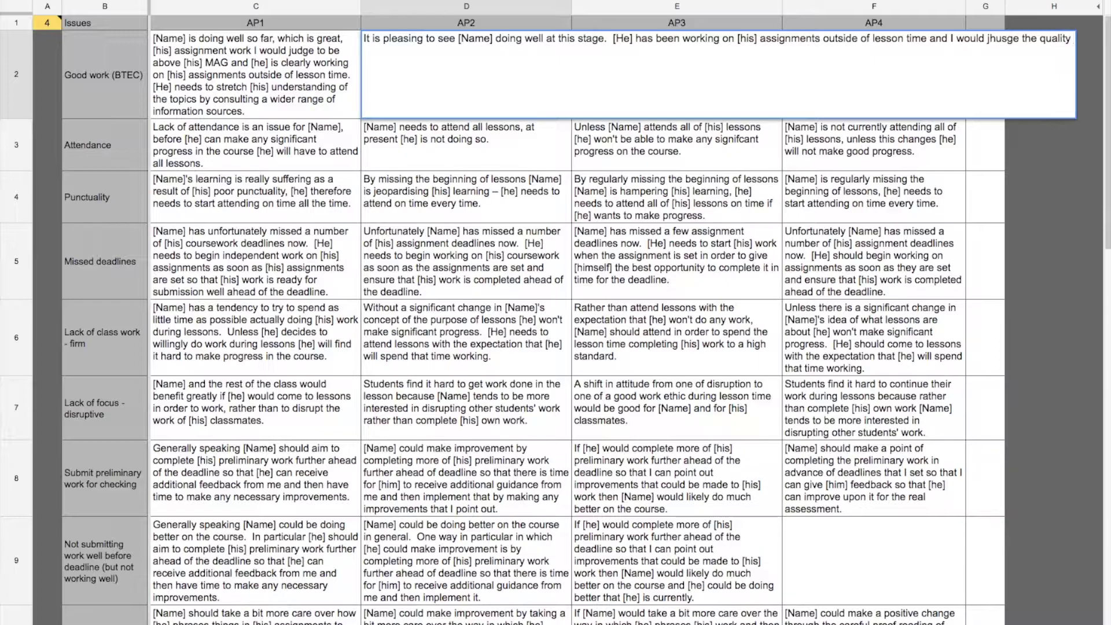
{"action": "type", "text": " of ["}
{"action": "type", "text": "his] "}
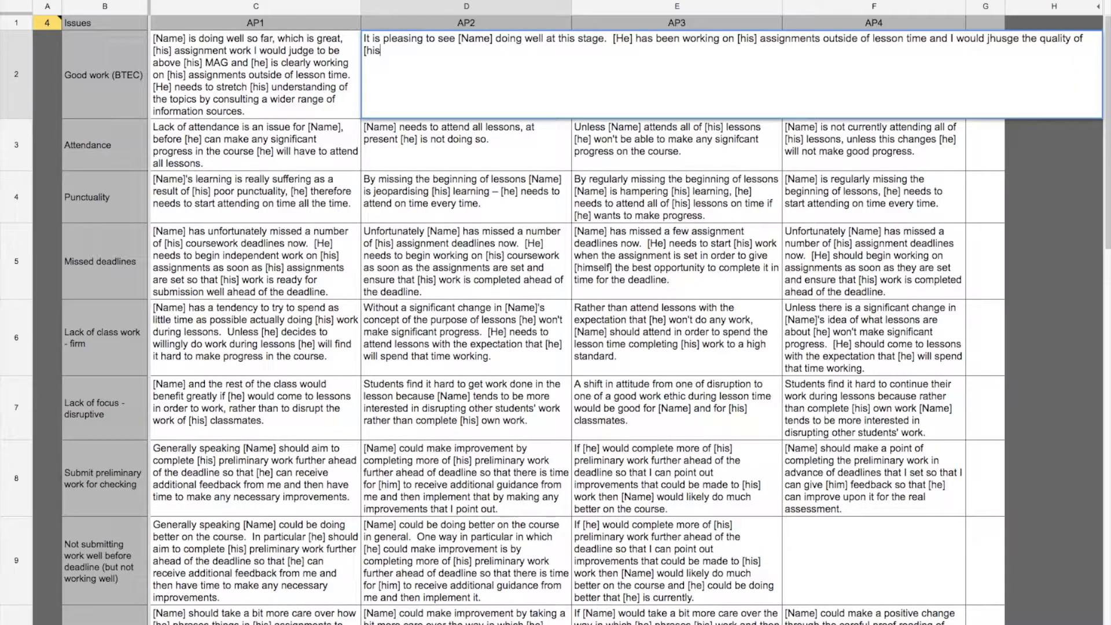
{"action": "type", "text": "work to be above MAG."}
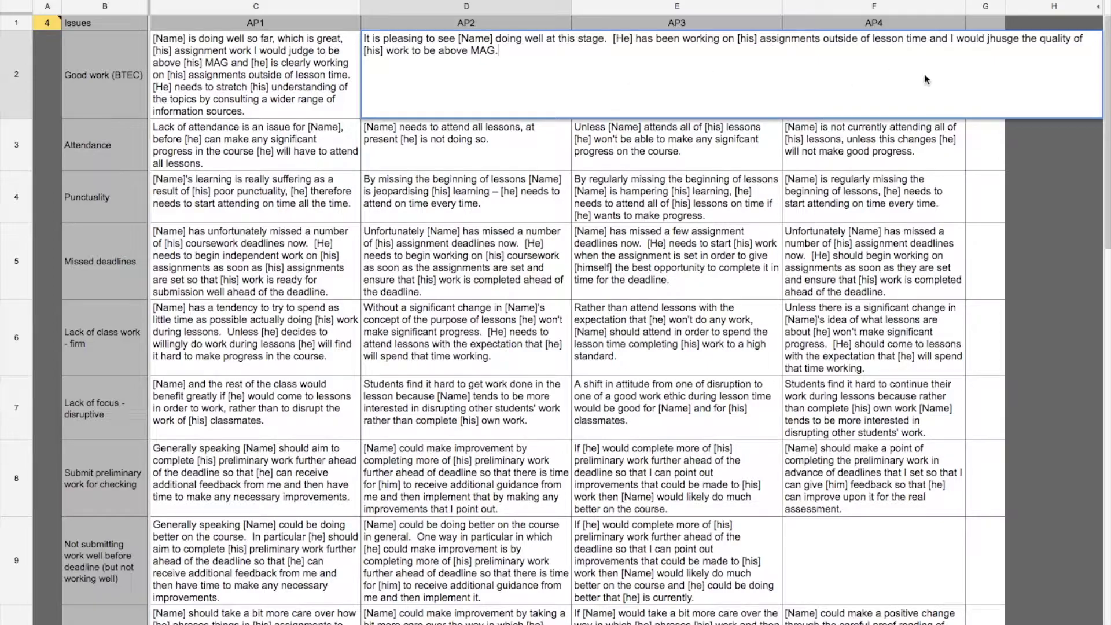
{"action": "left_click", "coordinate": [994, 38]}
{"action": "key", "text": "BackSpace"}
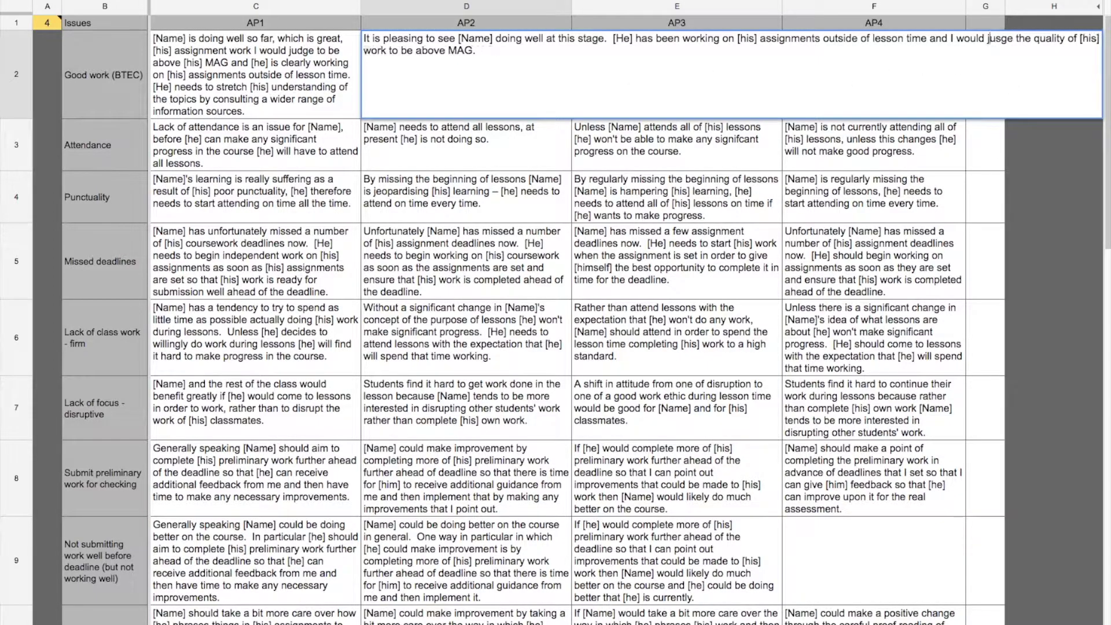
{"action": "key", "text": "shift+Right"}
{"action": "type", "text": "d"}
- End the D2 comment with "If [he] uses a wider range of information sources [he] can stretch [his] learning further."
{"action": "left_click", "coordinate": [555, 58]}
{"action": "type", "text": "If [he"}
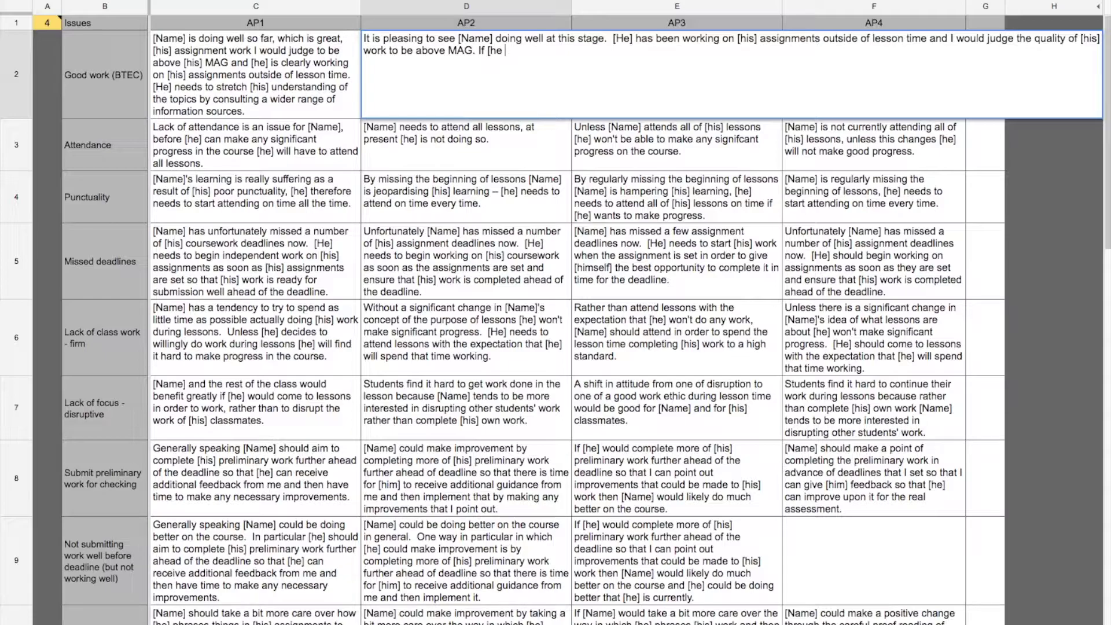
{"action": "type", "text": "] uses a wider trange of ingor"}
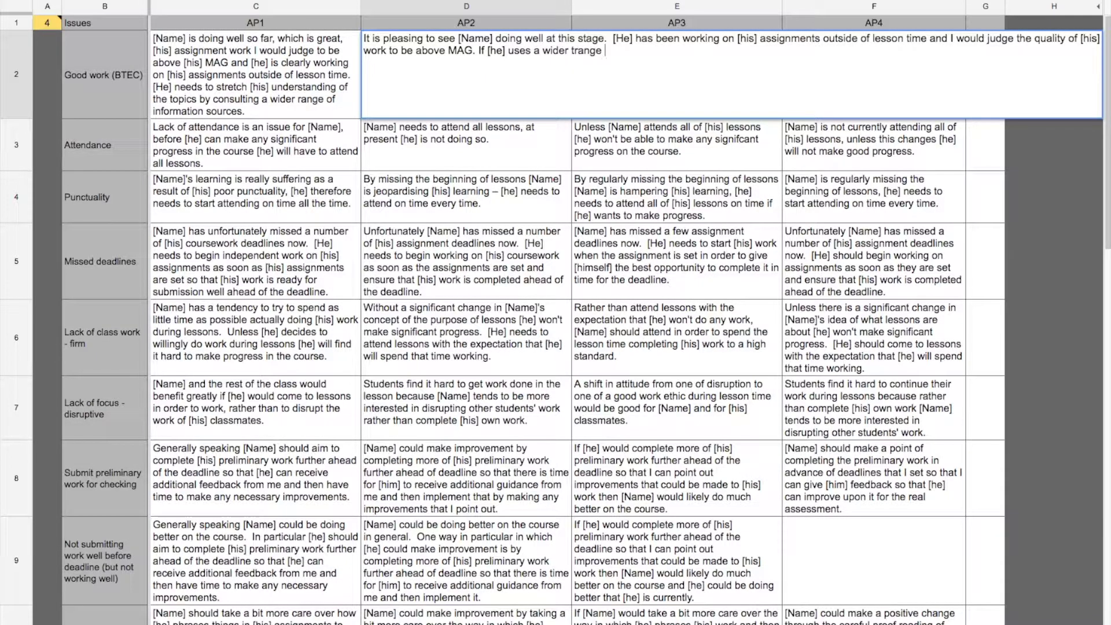
{"action": "key", "text": "BackSpace"}
{"action": "key", "text": "BackSpace"}
{"action": "key", "text": "BackSpace"}
{"action": "type", "text": "formation sources ["}
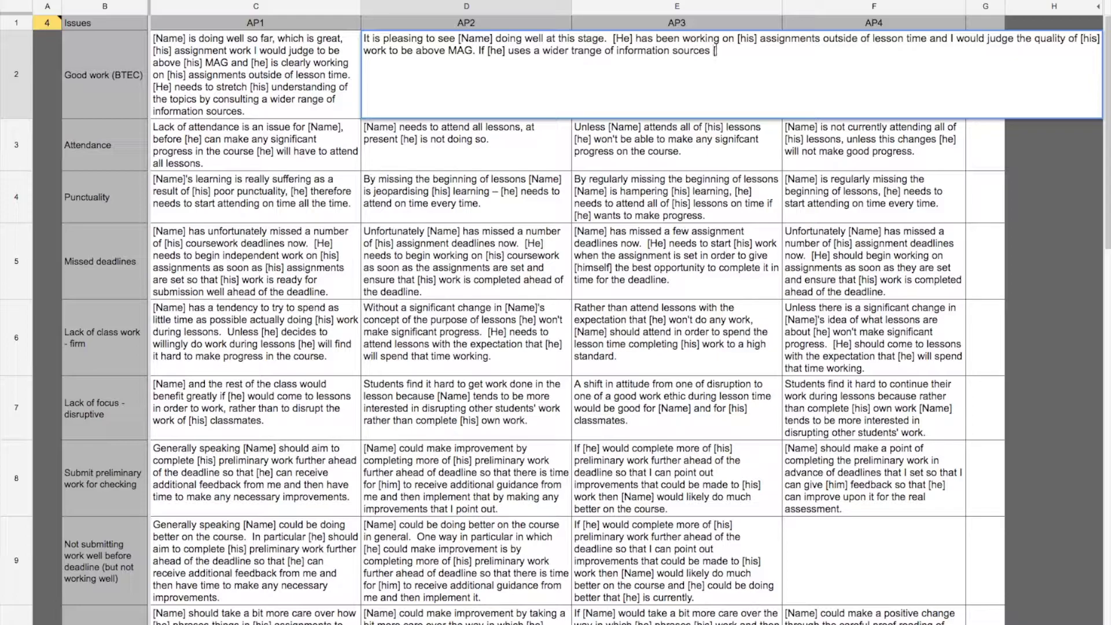
{"action": "type", "text": "he] can stretch [his] "}
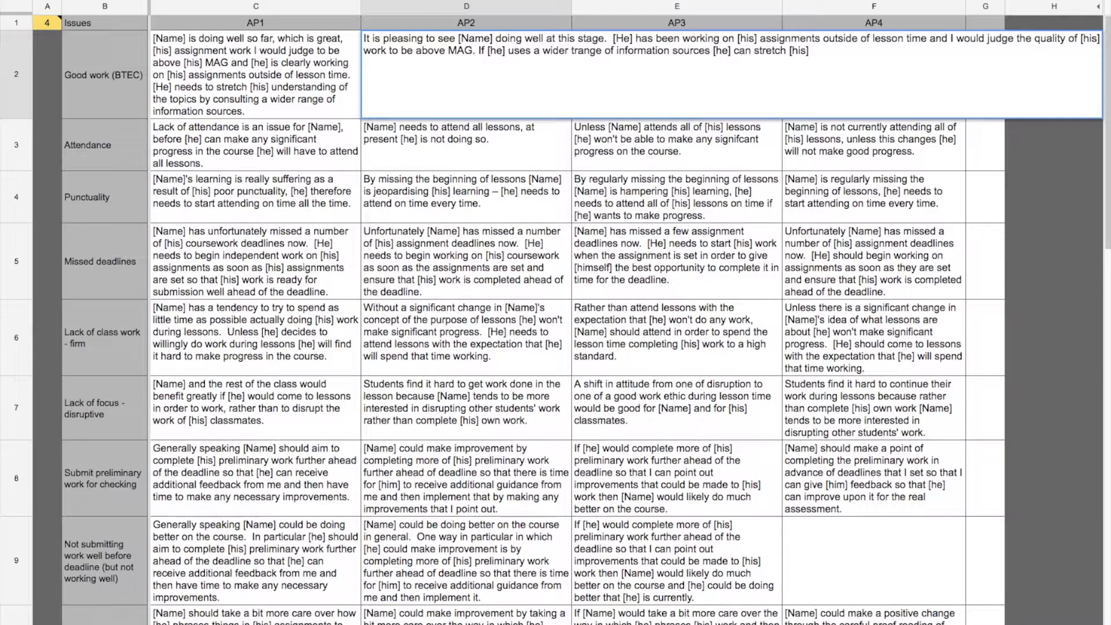
{"action": "type", "text": "learning further."}
{"action": "left_click", "coordinate": [574, 52]}
{"action": "key", "text": "BackSpace"}
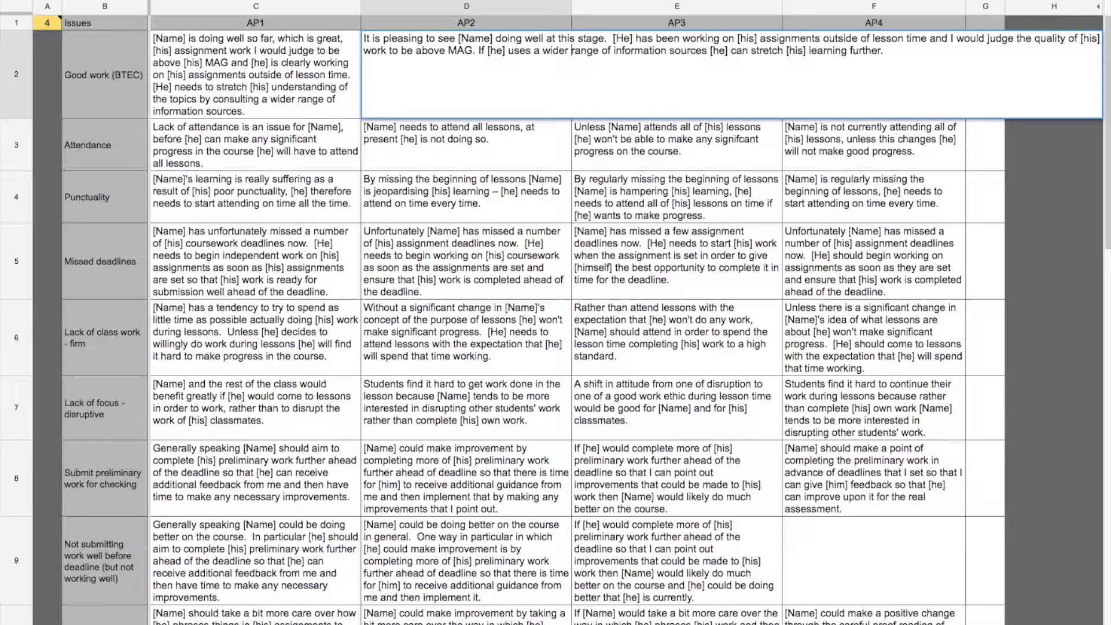
{"action": "key", "text": "Tab"}
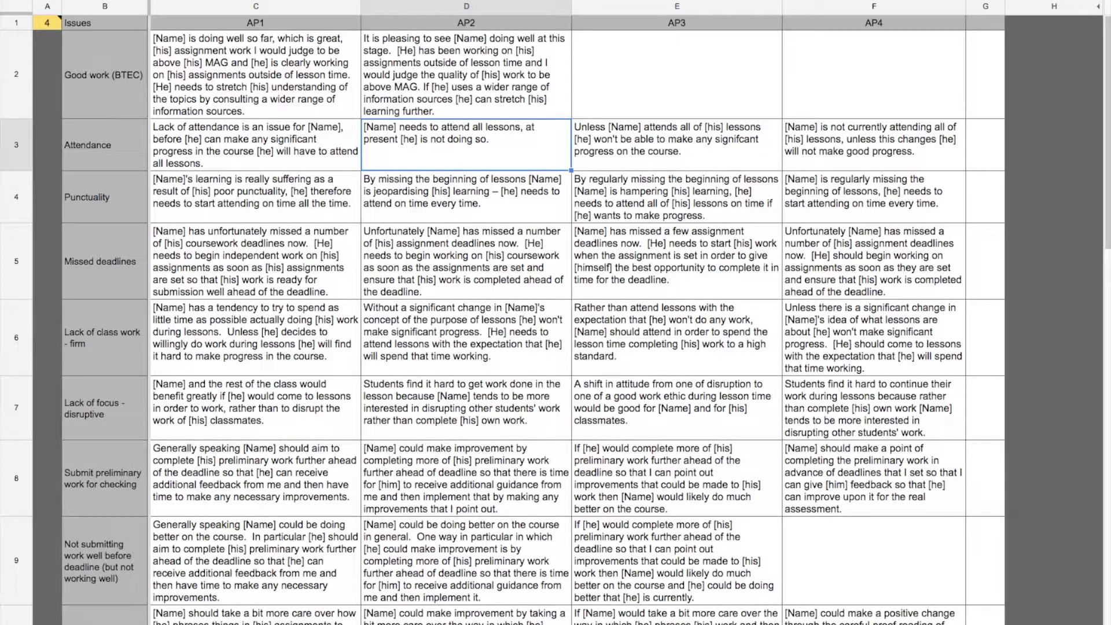
- Paste the prepared AP3 and AP4 comments for Good work (BTEC) into E2:F2
{"action": "left_click", "coordinate": [480, 72]}
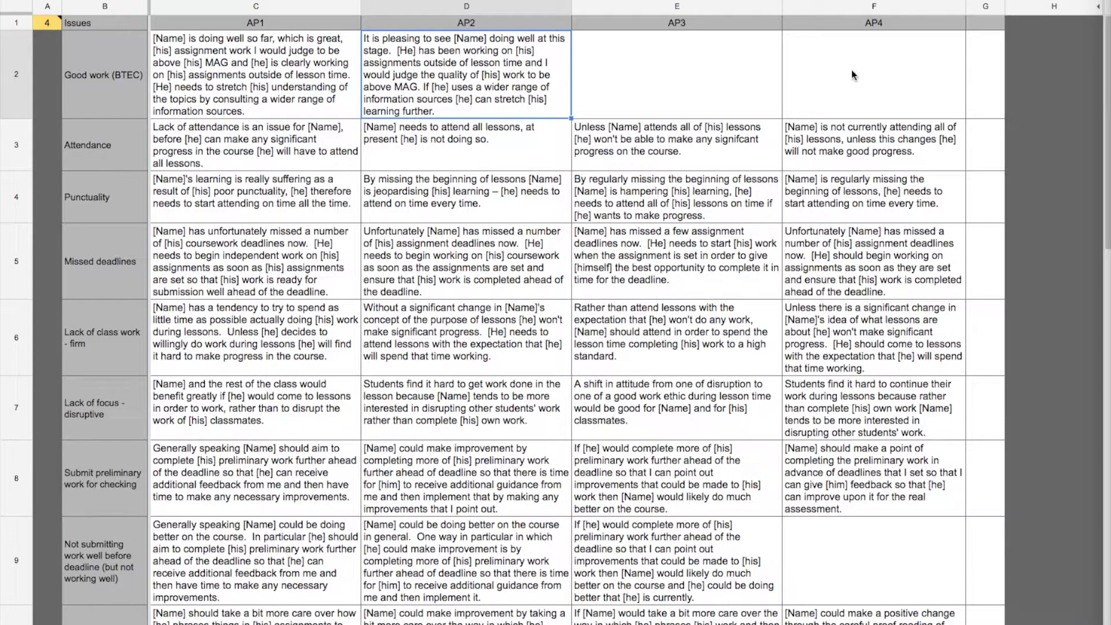
{"action": "left_click", "coordinate": [668, 84]}
{"action": "key", "text": "ctrl+v"}
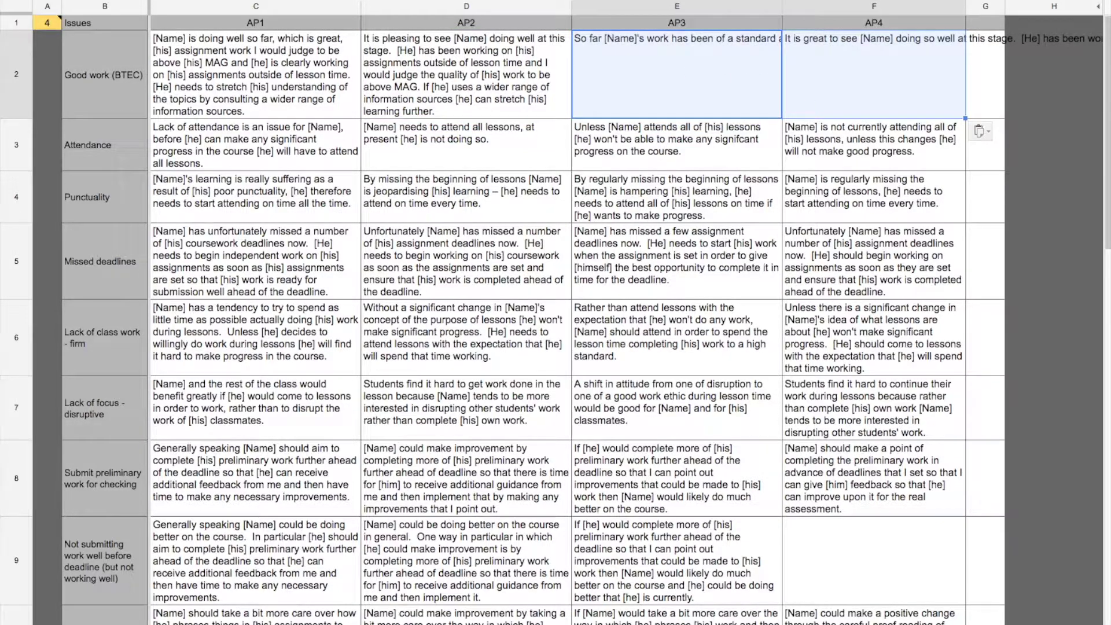
{"action": "left_click", "coordinate": [820, 147]}
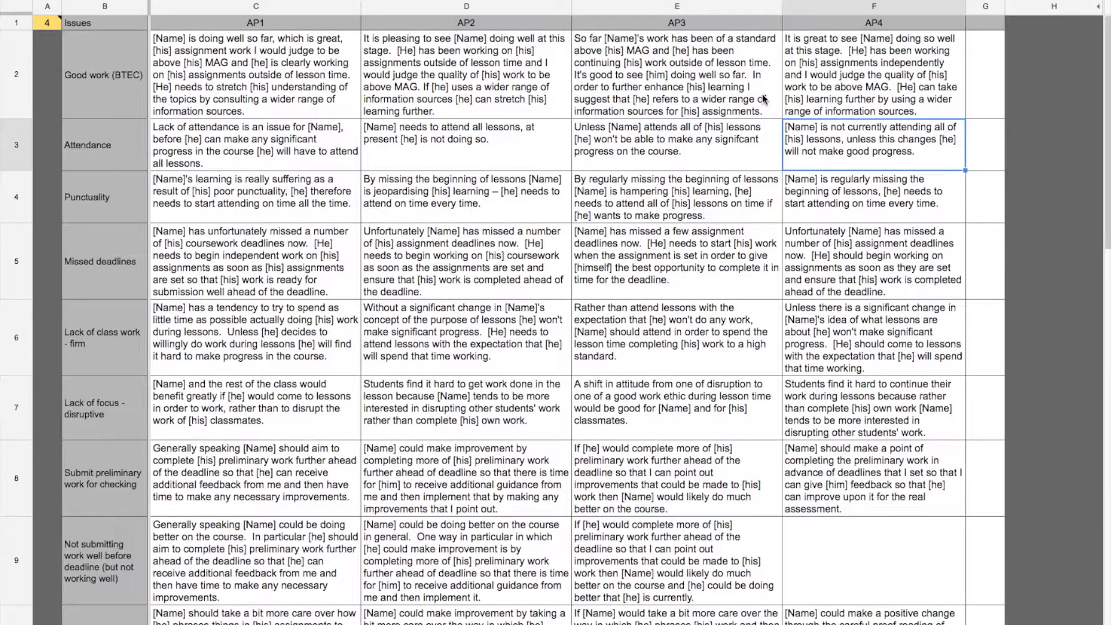
- Examine the four AP variants of the Good work (BTEC) row and review the remaining issue rows down to the empty rows below Missed first deadline
{"action": "left_click_drag", "start_coordinate": [317, 77], "coordinate": [883, 91]}
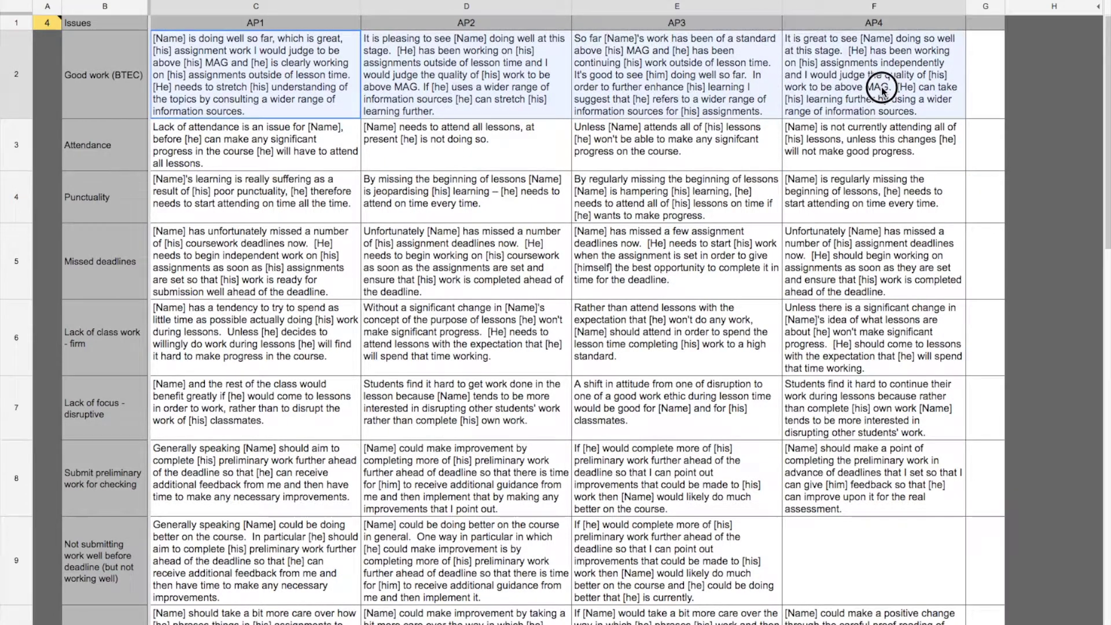
{"action": "left_click_drag", "start_coordinate": [259, 165], "coordinate": [840, 560]}
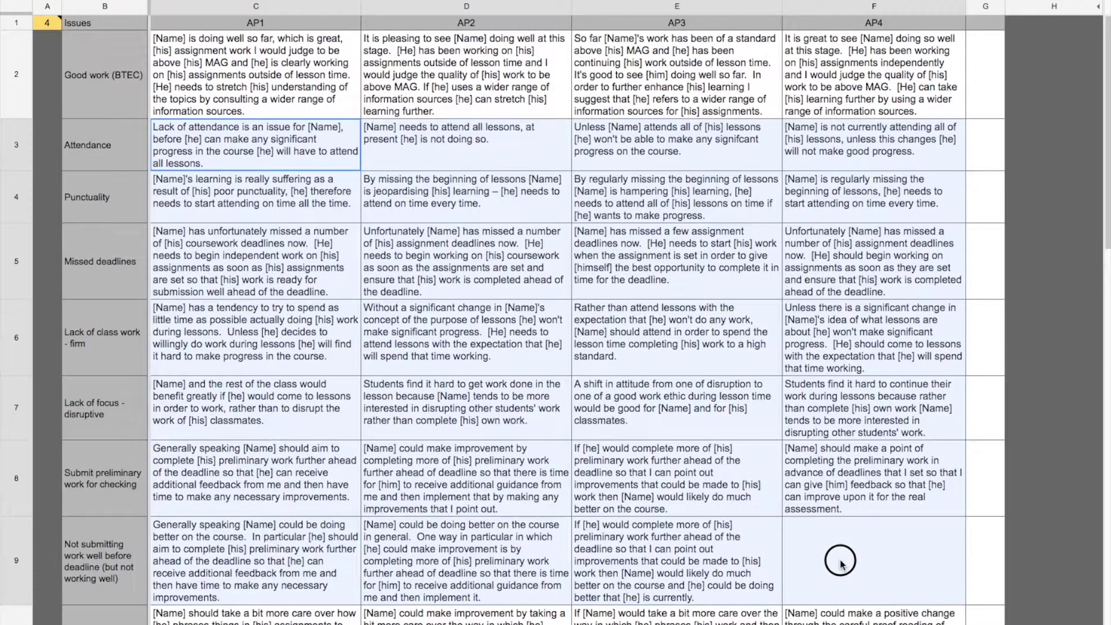
{"action": "left_click", "coordinate": [827, 539]}
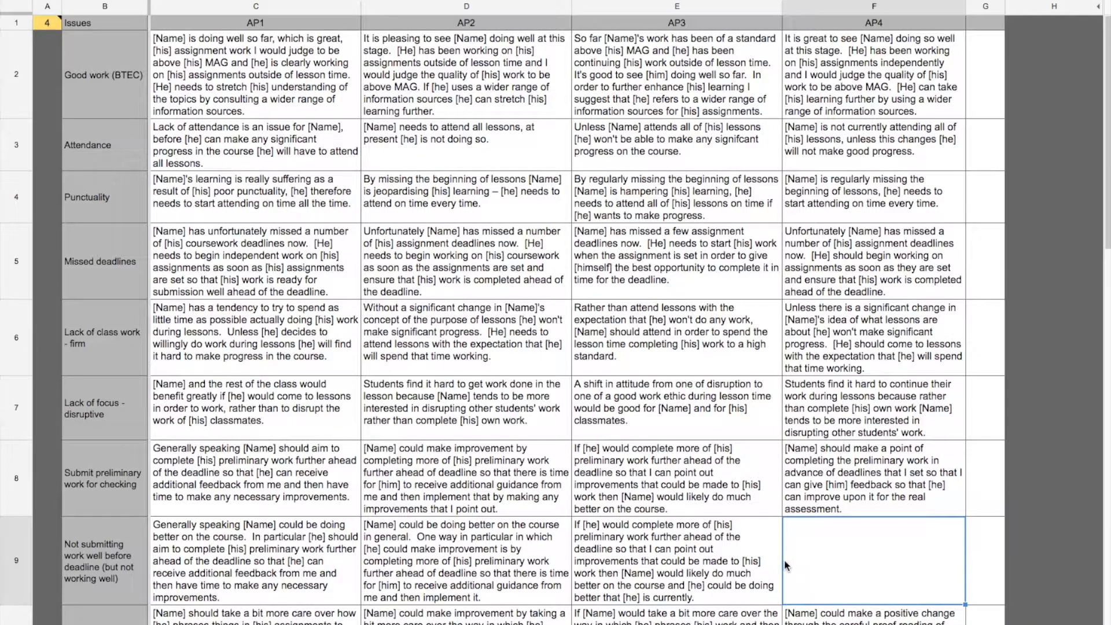
{"action": "scroll", "coordinate": [608, 498], "scroll_direction": "down", "scroll_amount": 5}
{"action": "scroll", "coordinate": [623, 388], "scroll_direction": "up", "scroll_amount": 5}
{"action": "scroll", "coordinate": [706, 303], "scroll_direction": "down", "scroll_amount": 10}
{"action": "scroll", "coordinate": [707, 307], "scroll_direction": "up", "scroll_amount": 10}
{"action": "scroll", "coordinate": [706, 308], "scroll_direction": "down", "scroll_amount": 10}
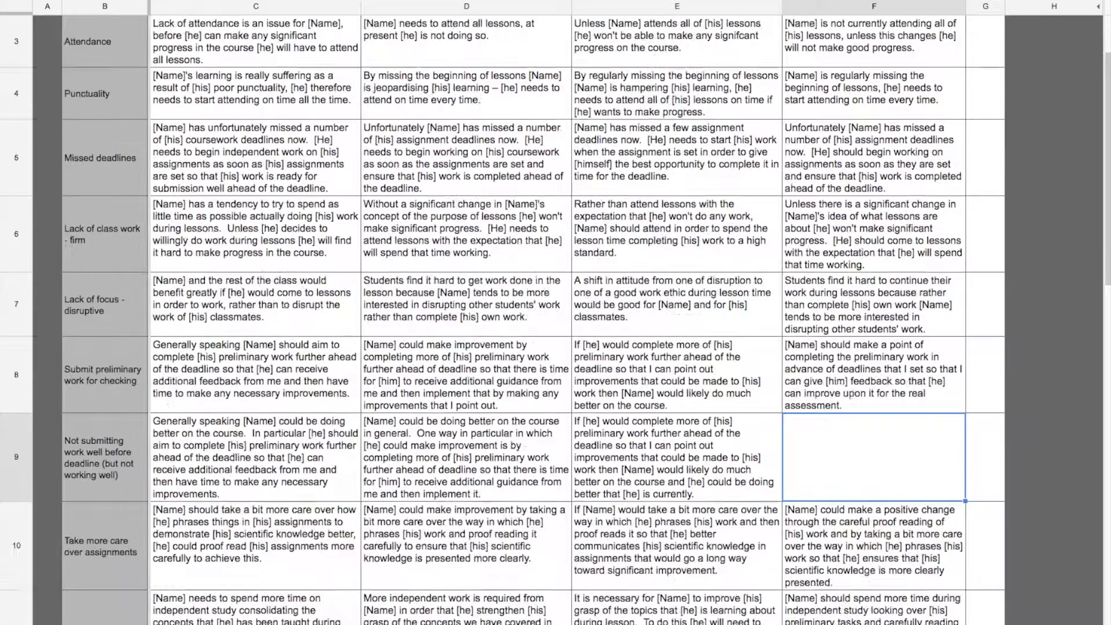
{"action": "scroll", "coordinate": [200, 520], "scroll_direction": "down", "scroll_amount": 5}
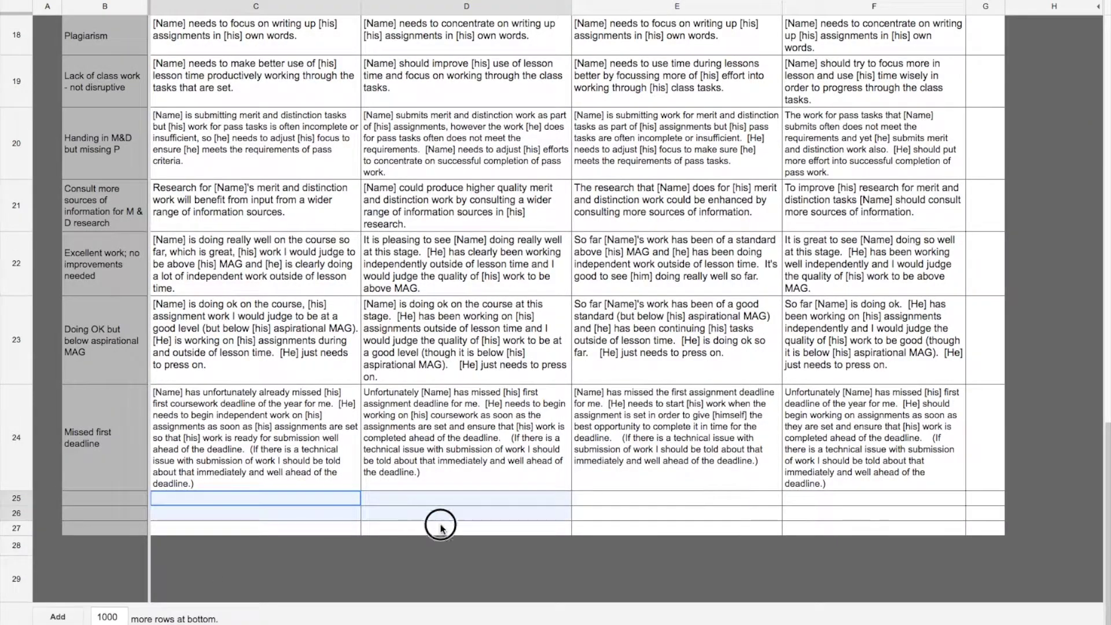
{"action": "scroll", "coordinate": [877, 505], "scroll_direction": "up", "scroll_amount": 15}
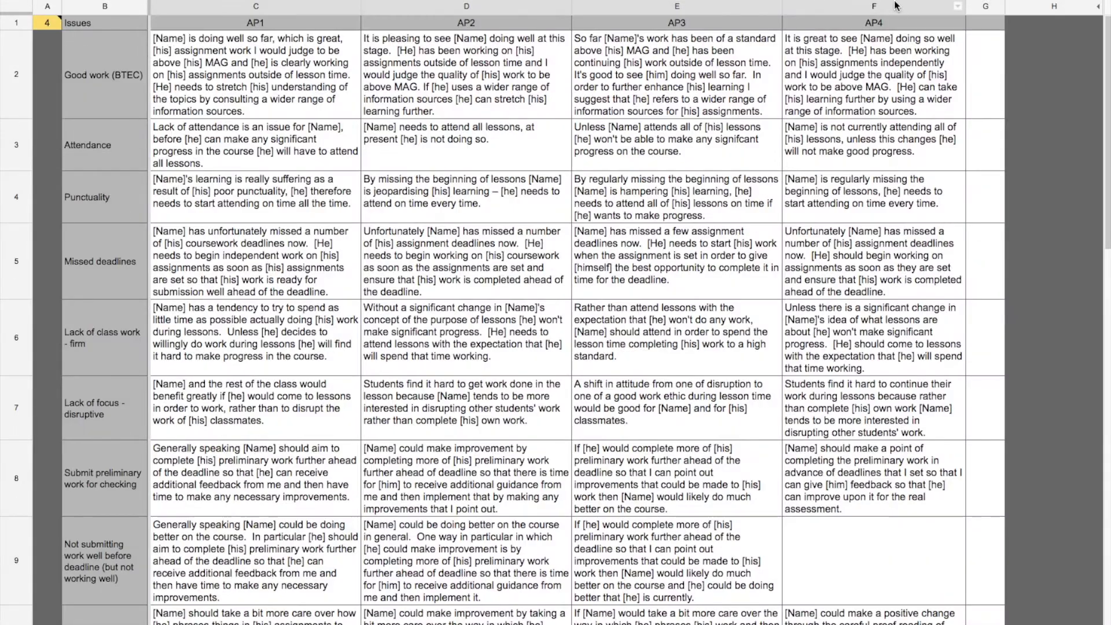
- Add an AP5 heading in G1 and check the number of AP variants in use in A1
{"action": "left_click", "coordinate": [985, 24]}
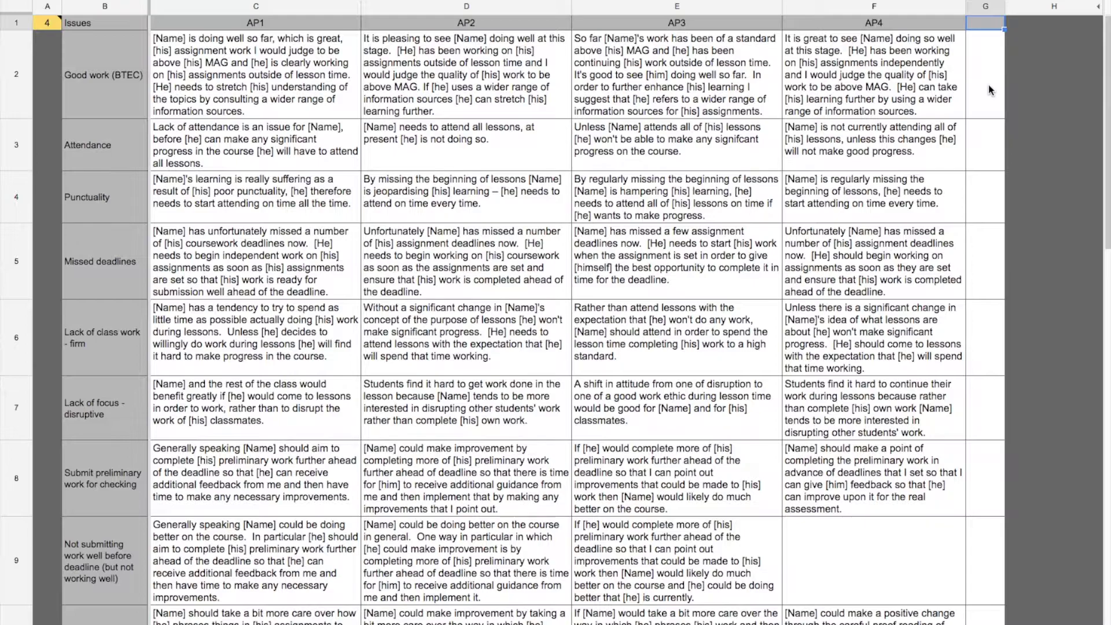
{"action": "type", "text": "AP5"}
{"action": "key", "text": "Return"}
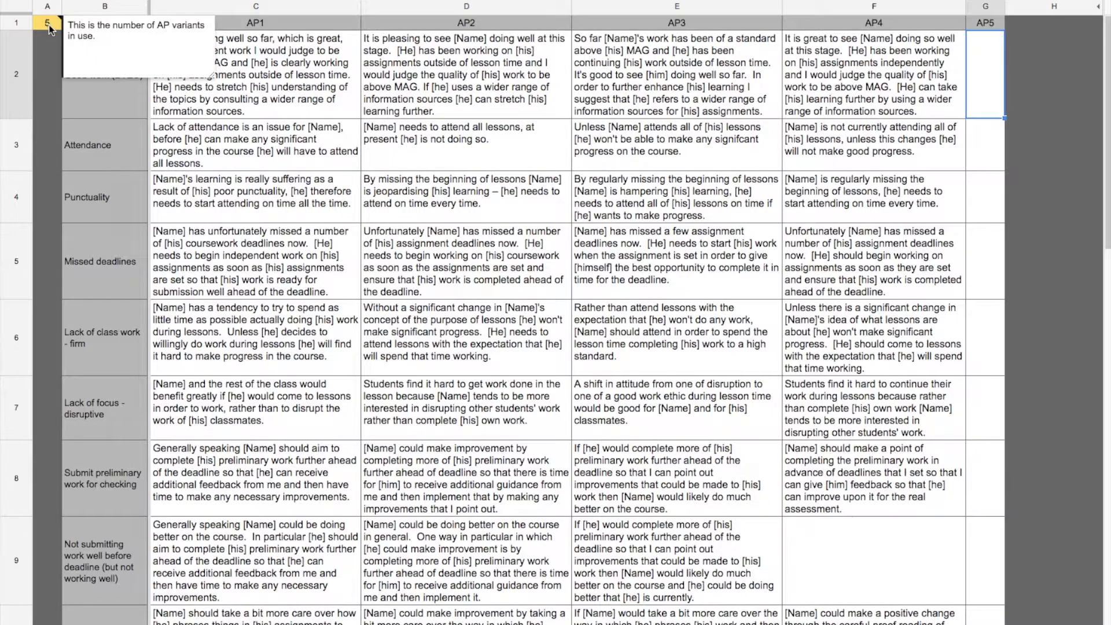
{"action": "left_click", "coordinate": [48, 24]}
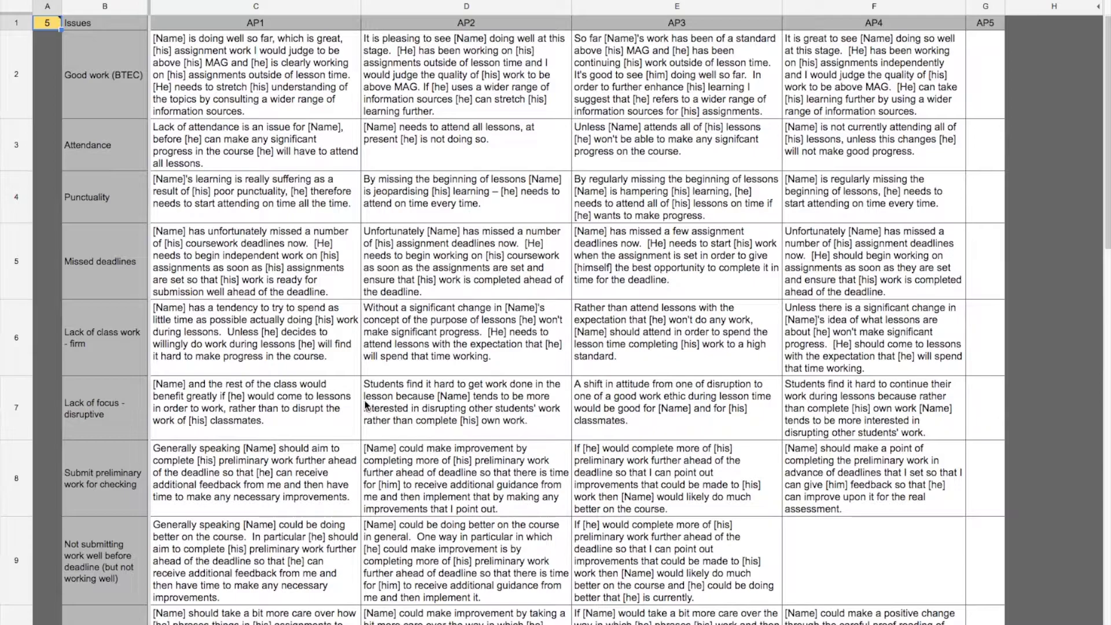
- Remove the AP5 heading from G1
{"action": "left_click", "coordinate": [990, 26]}
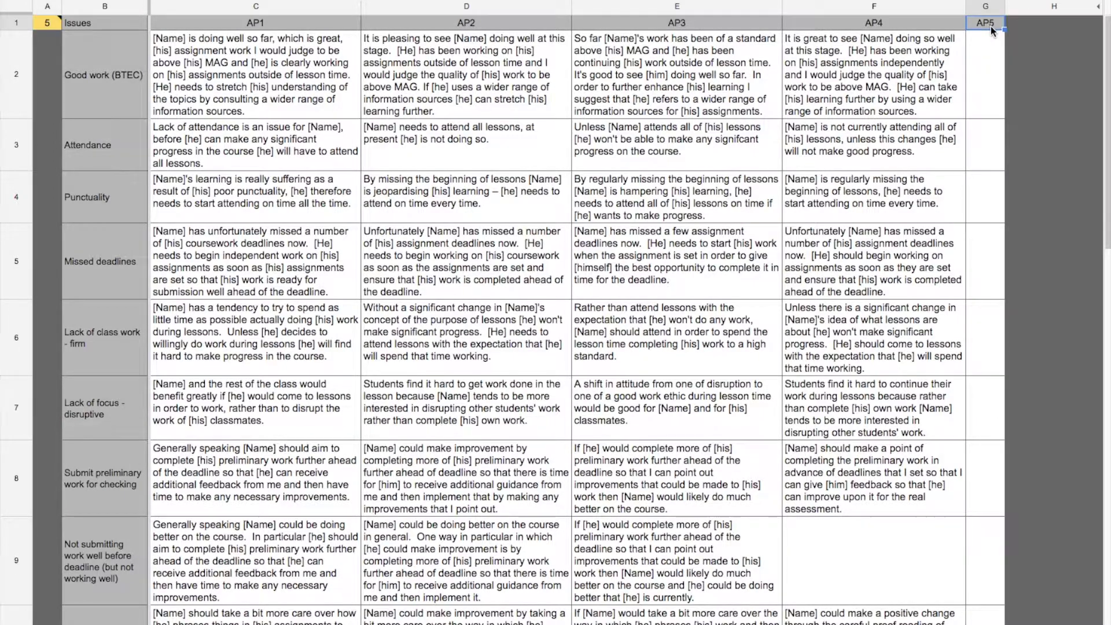
{"action": "key", "text": "BackSpace"}
{"action": "left_click", "coordinate": [987, 78]}
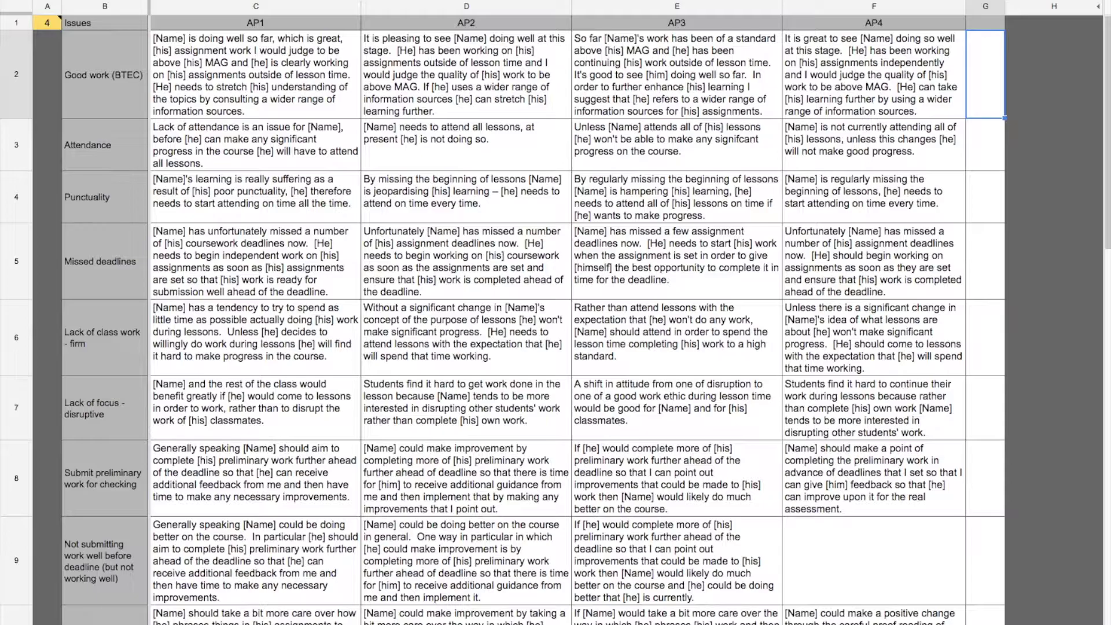
- Examine the issue options available for B4 on the action points sheet
{"action": "key", "text": "ctrl+shift+Page_Up"}
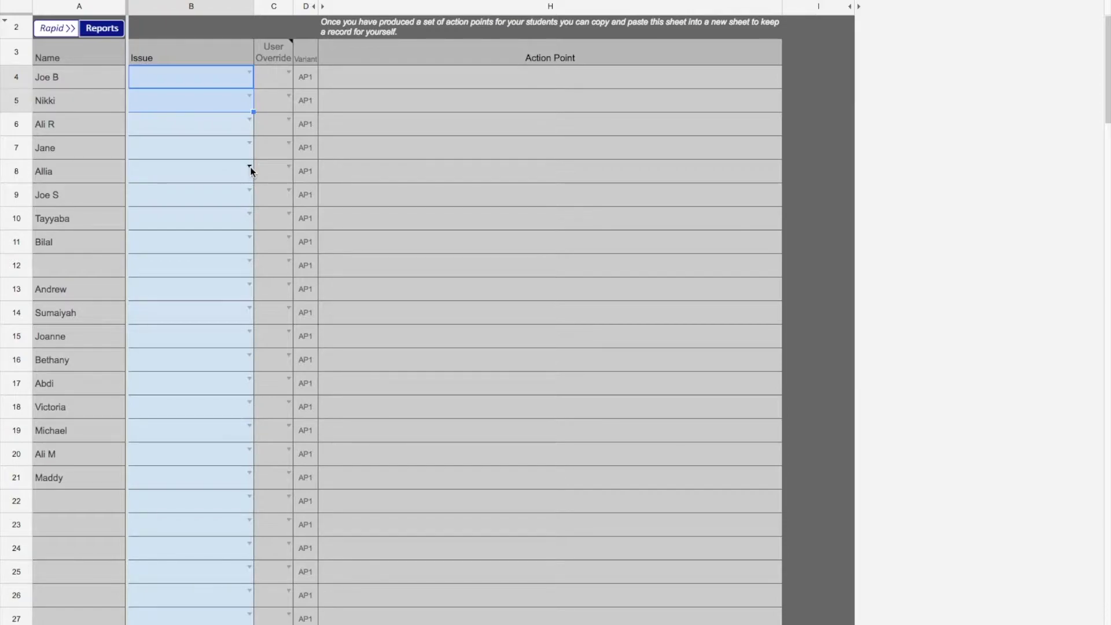
{"action": "left_click", "coordinate": [225, 80]}
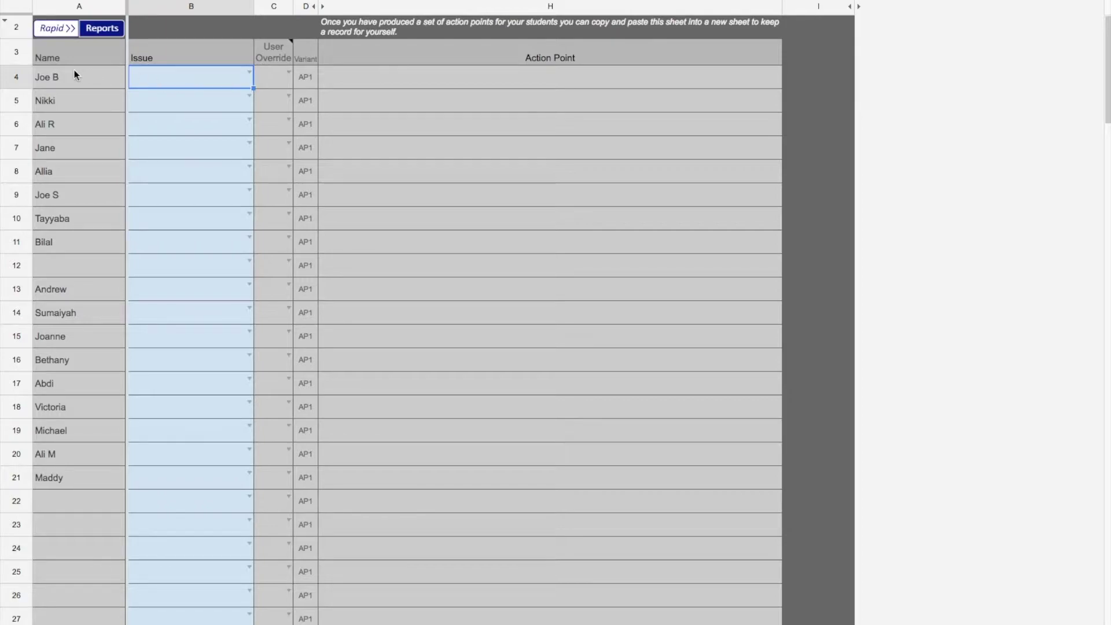
{"action": "left_click", "coordinate": [249, 73]}
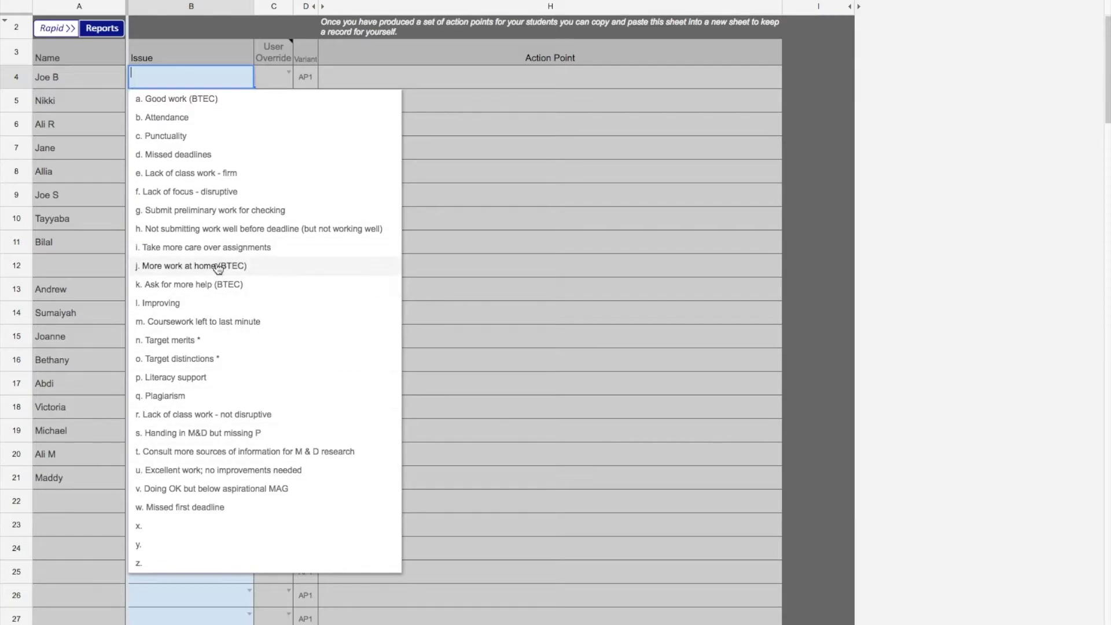
{"action": "key", "text": "Escape"}
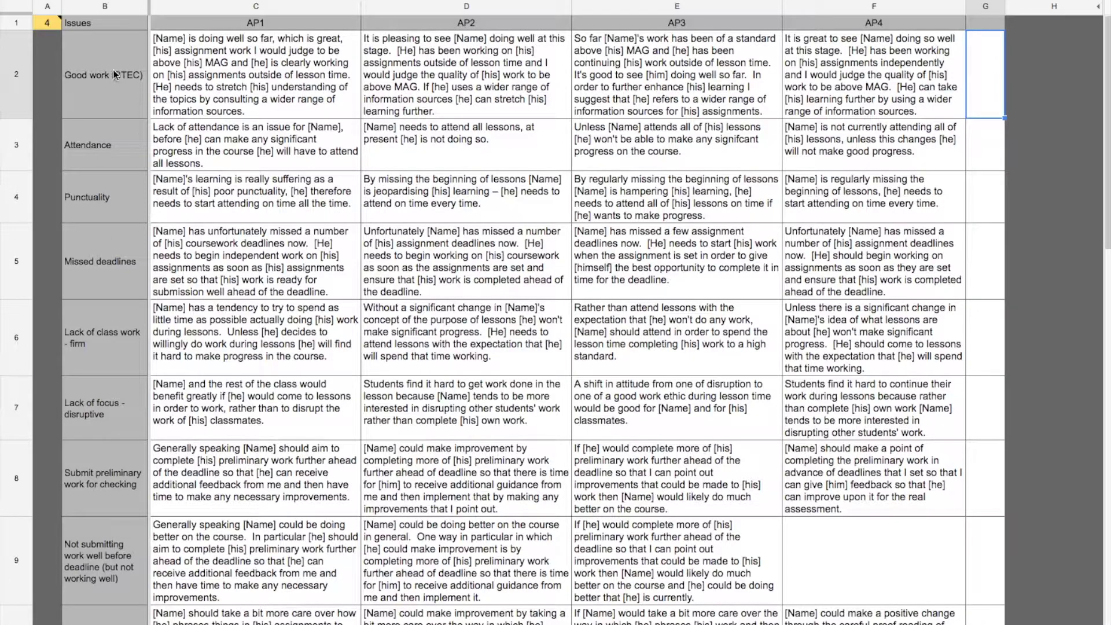
- Rename the Good work (BTEC) issue in B2 of the vocational comment bank to Good work (vocational)
{"action": "left_click", "coordinate": [113, 71]}
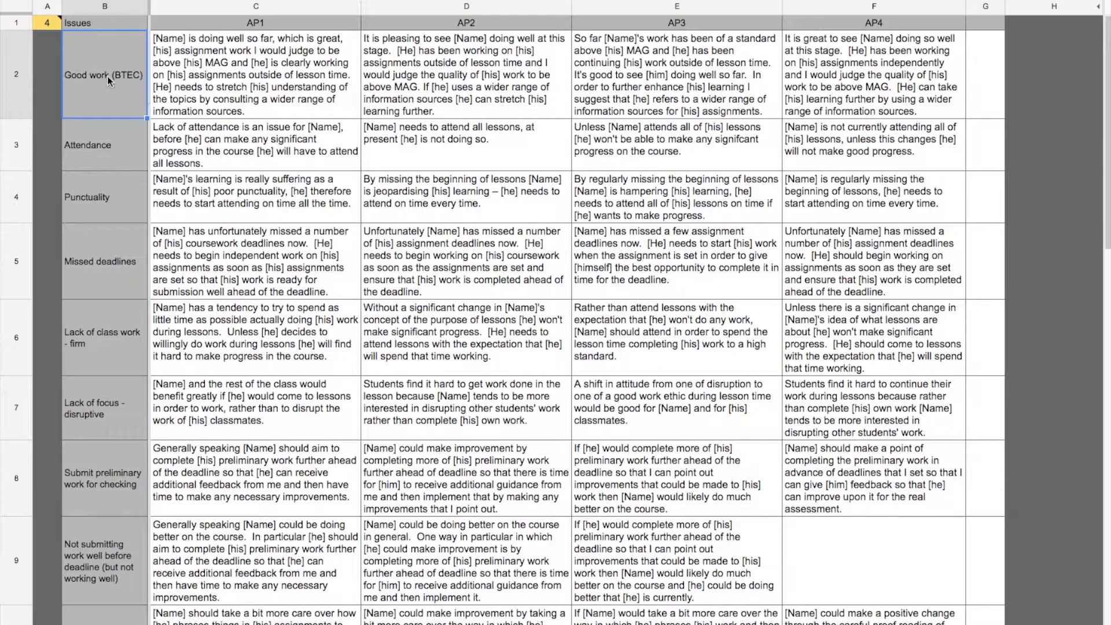
{"action": "double_click", "coordinate": [113, 79]}
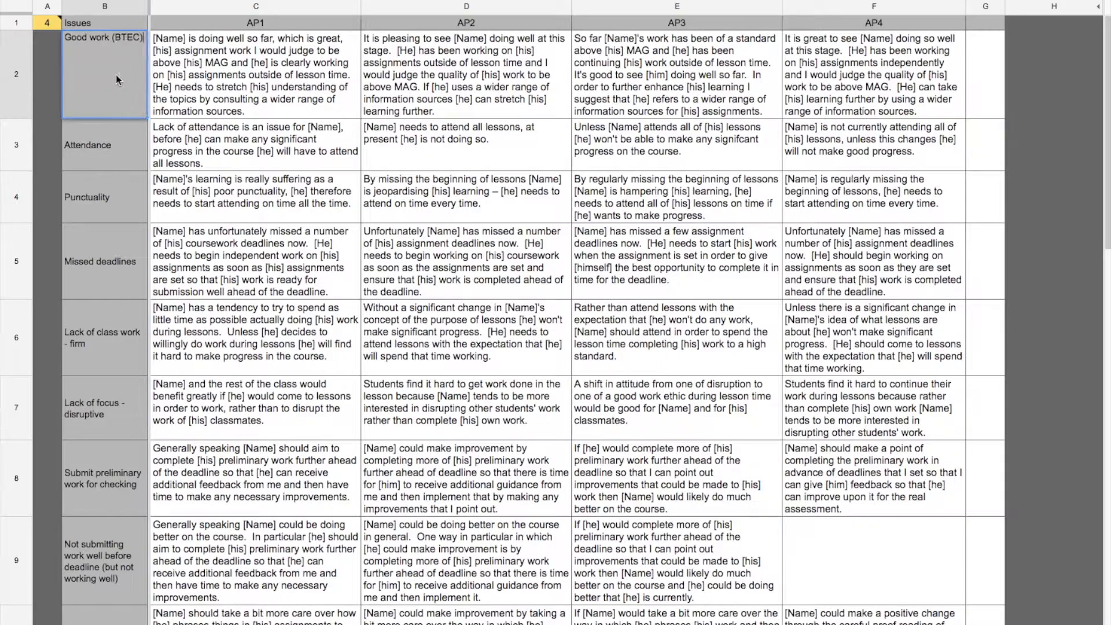
{"action": "double_click", "coordinate": [123, 37]}
{"action": "type", "text": "vocational;"}
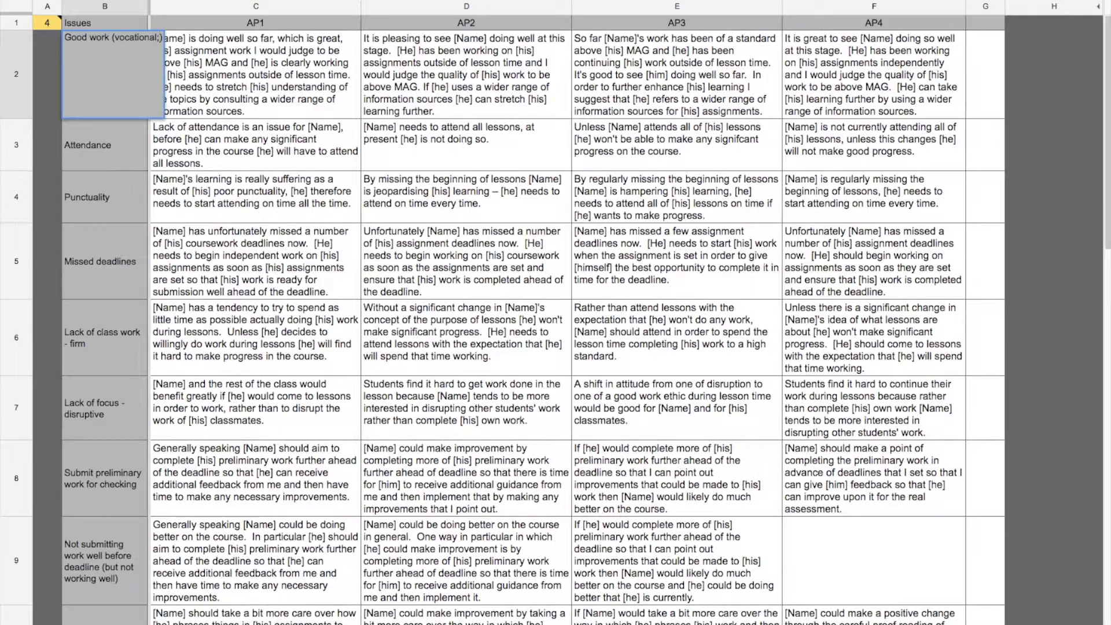
{"action": "key", "text": "Return"}
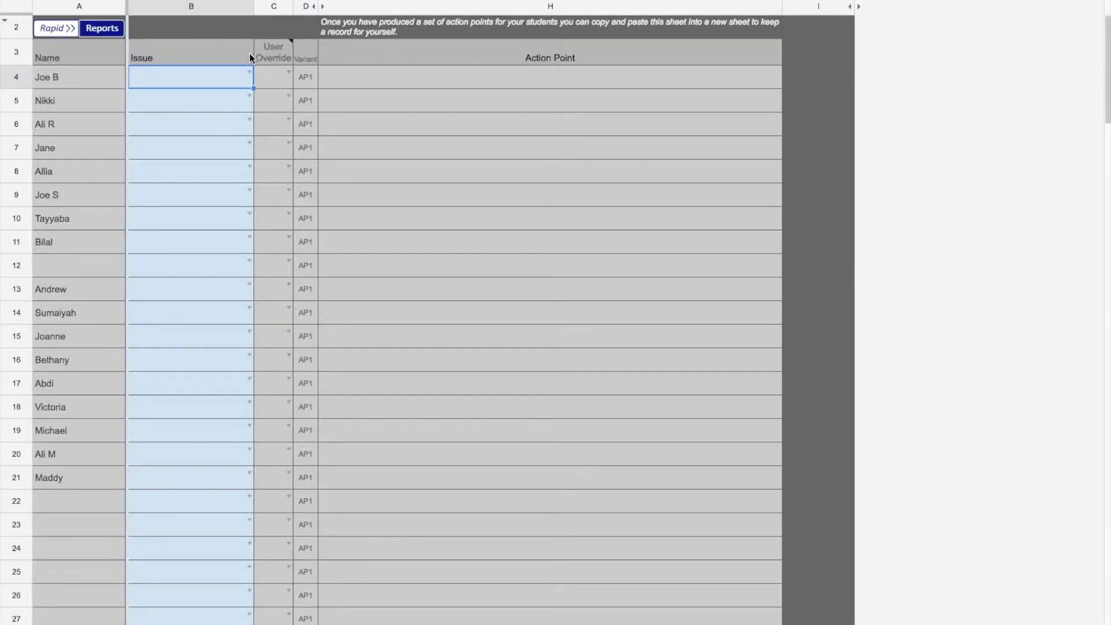
- On the action points sheet, set the issue in B4 to Good work (vocational) and in B5 to Submit preliminary work for checking
{"action": "left_click", "coordinate": [250, 73]}
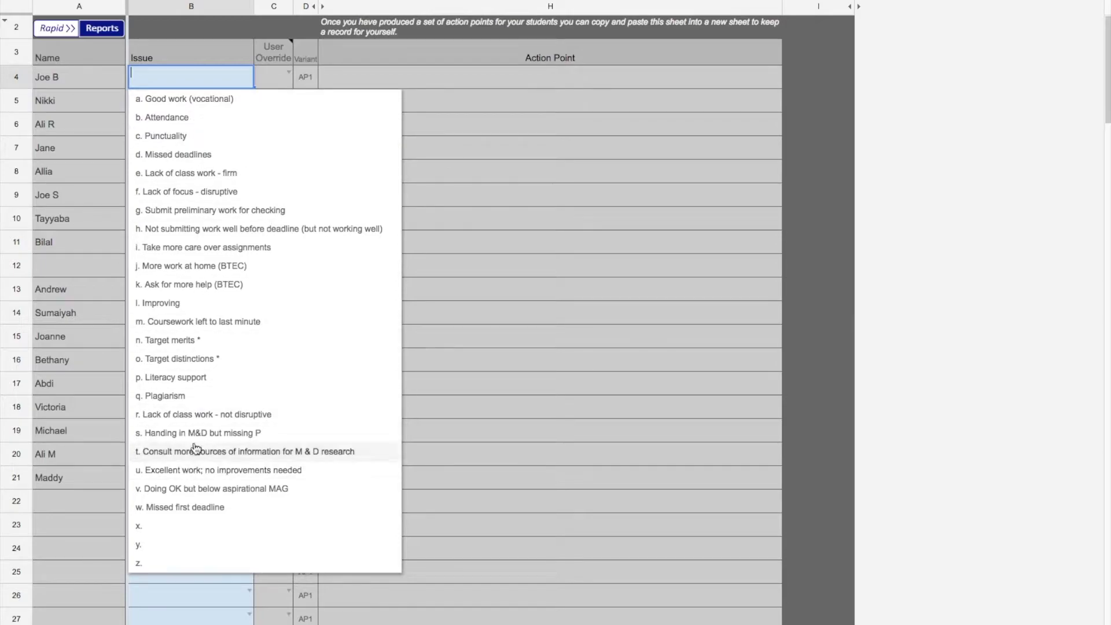
{"action": "left_click", "coordinate": [201, 99]}
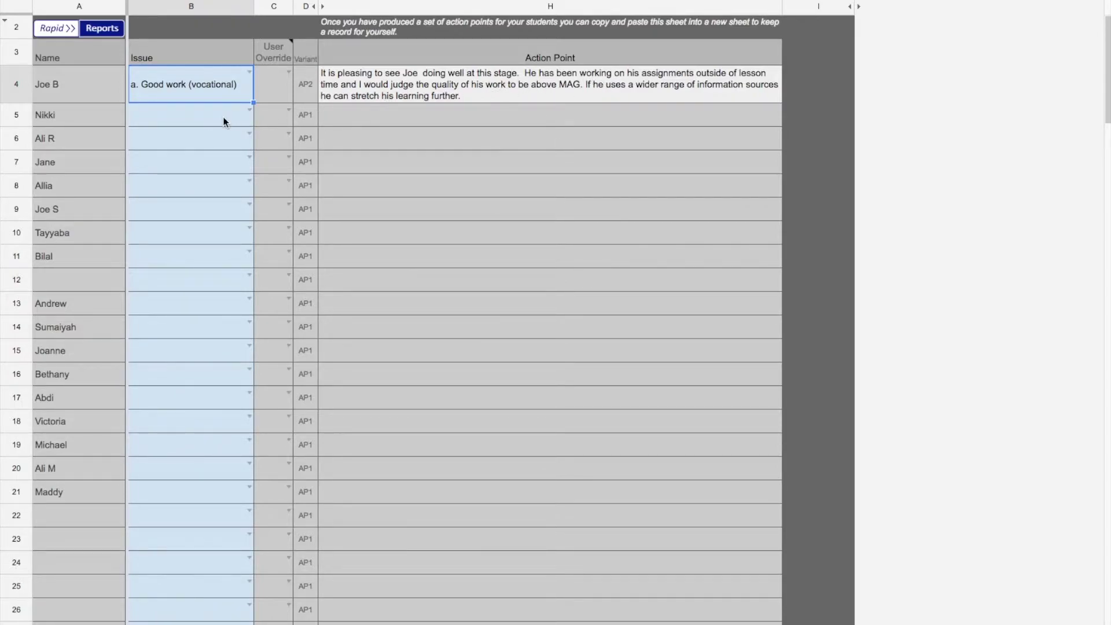
{"action": "left_click", "coordinate": [249, 110]}
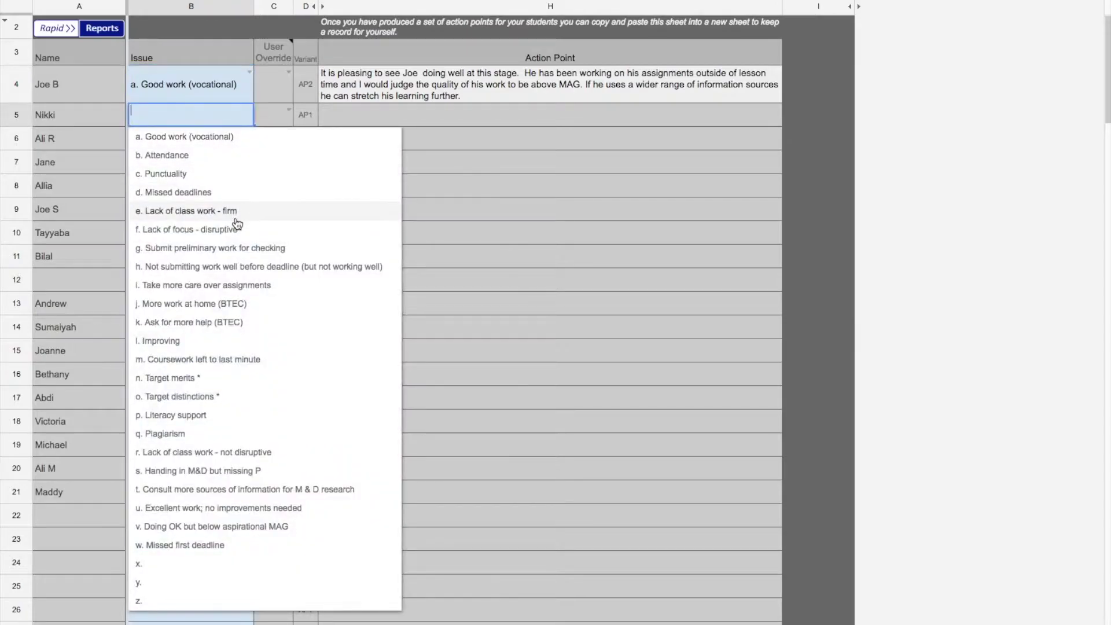
{"action": "left_click", "coordinate": [253, 248]}
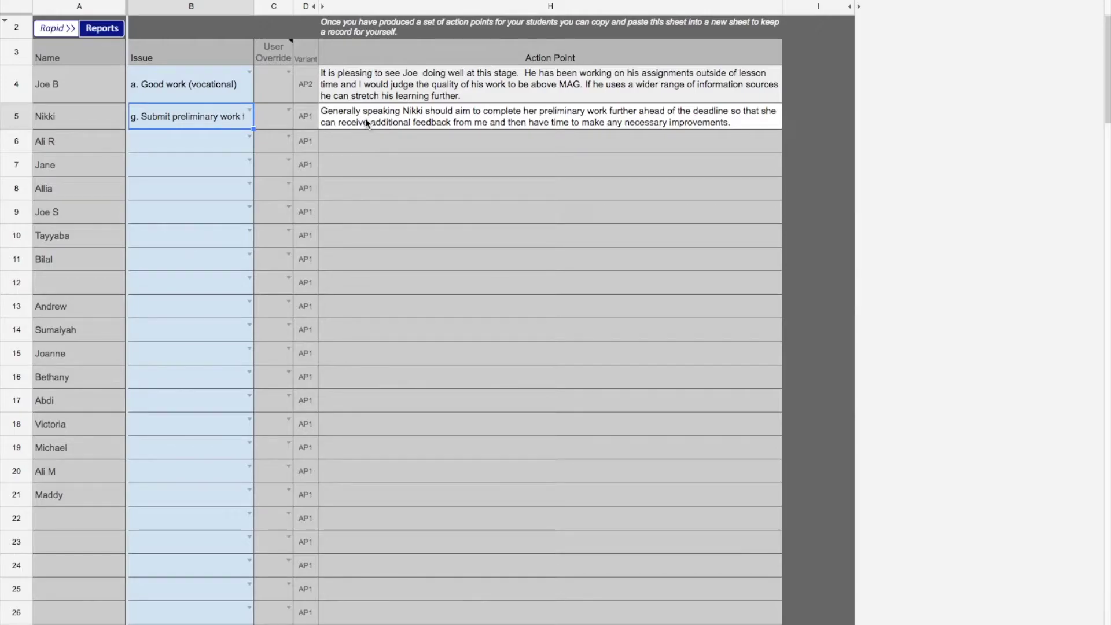
- Set the issues in B6 and B7 to Good work (vocational) and compare the action points in H6:H7
{"action": "left_click", "coordinate": [251, 137]}
{"action": "left_click", "coordinate": [227, 162]}
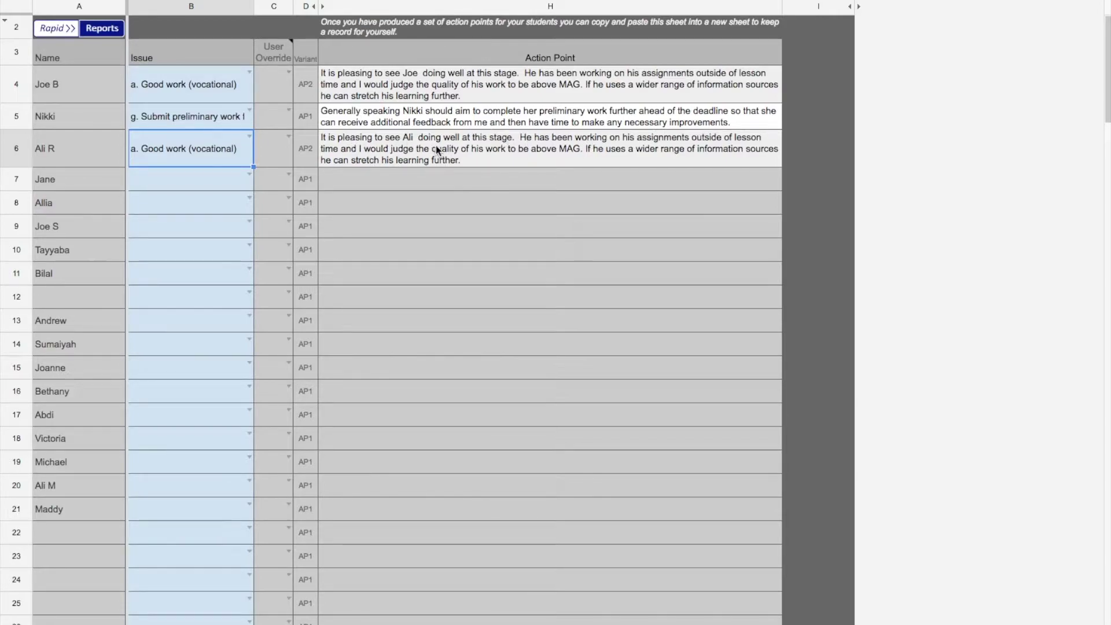
{"action": "left_click", "coordinate": [249, 175]}
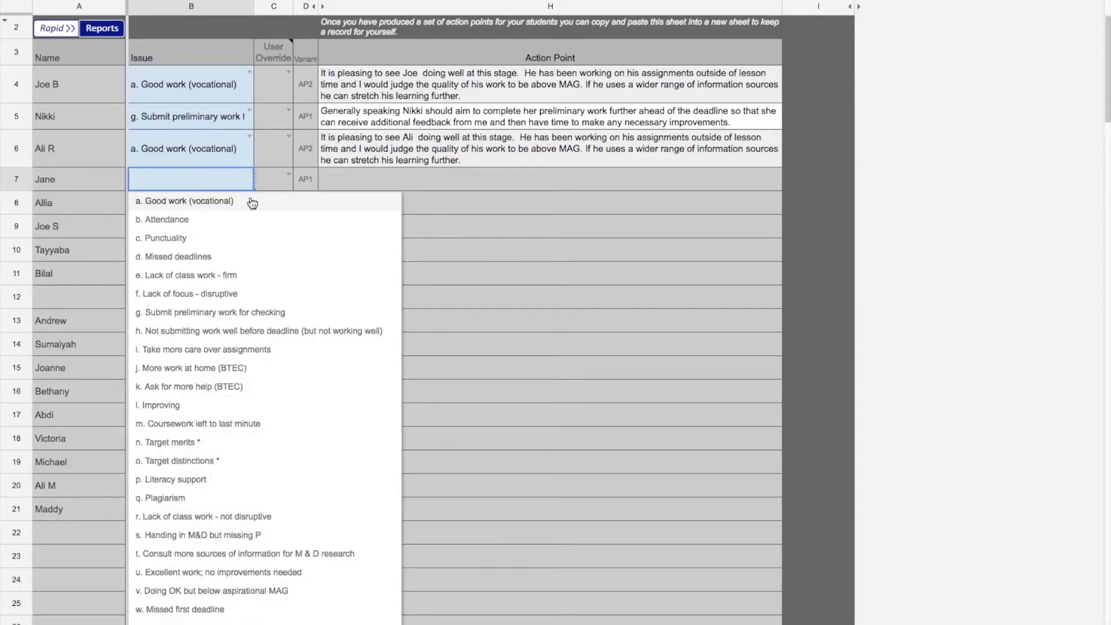
{"action": "left_click", "coordinate": [243, 202]}
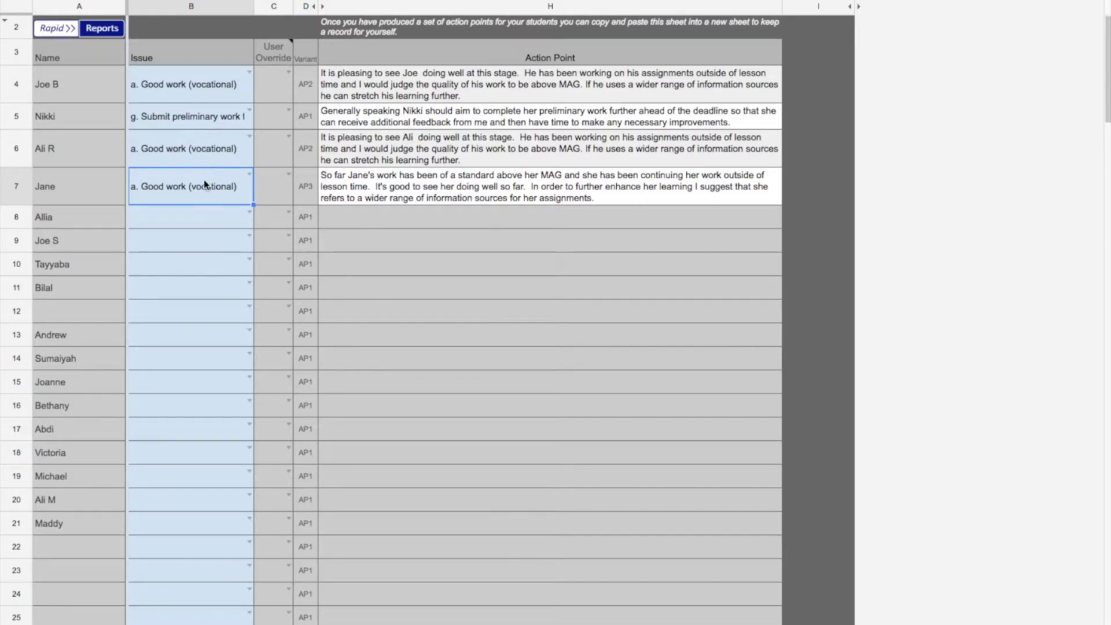
{"action": "left_click_drag", "start_coordinate": [199, 160], "coordinate": [204, 184]}
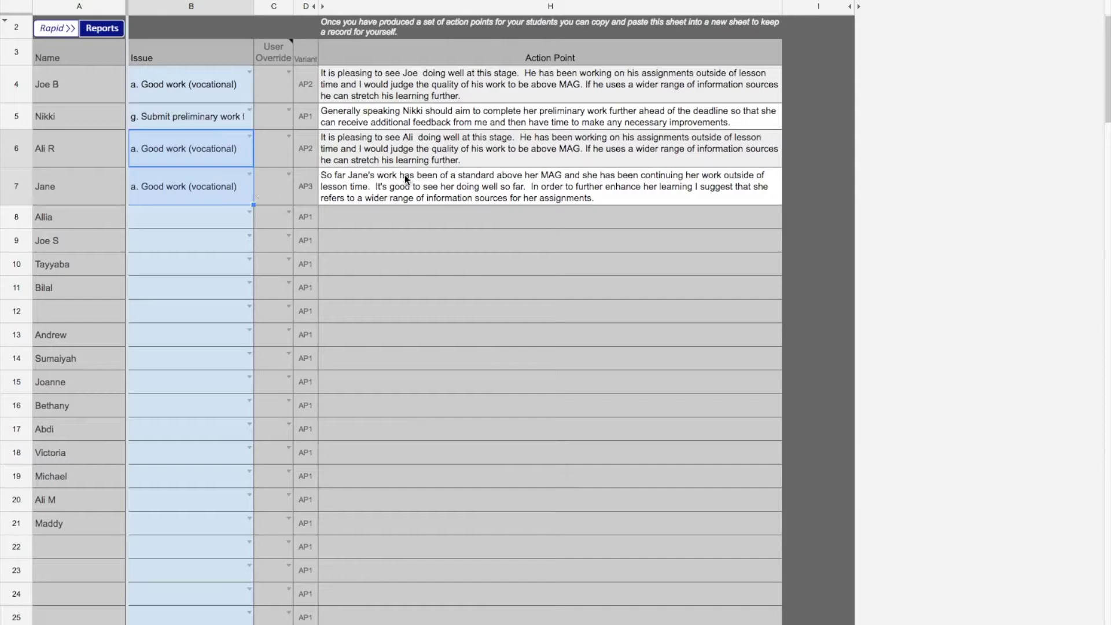
{"action": "left_click_drag", "start_coordinate": [405, 186], "coordinate": [409, 149]}
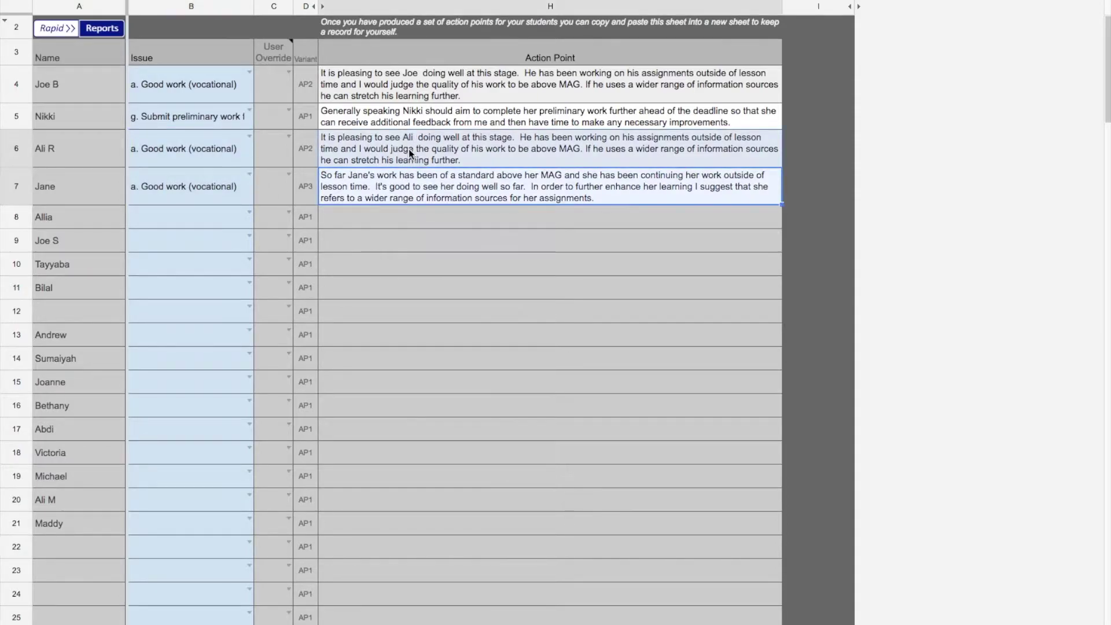
- Set the issues in B8:B10 to Attendance, Take more care over assignments and Improving, respectively
{"action": "left_click", "coordinate": [206, 217]}
{"action": "left_click", "coordinate": [250, 213]}
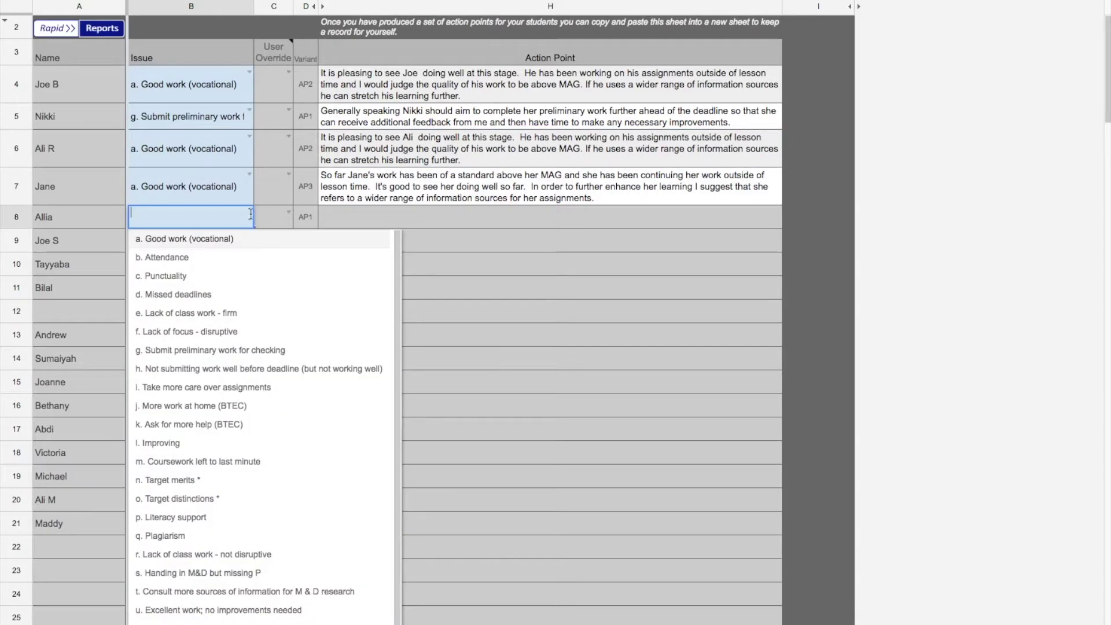
{"action": "left_click", "coordinate": [200, 258]}
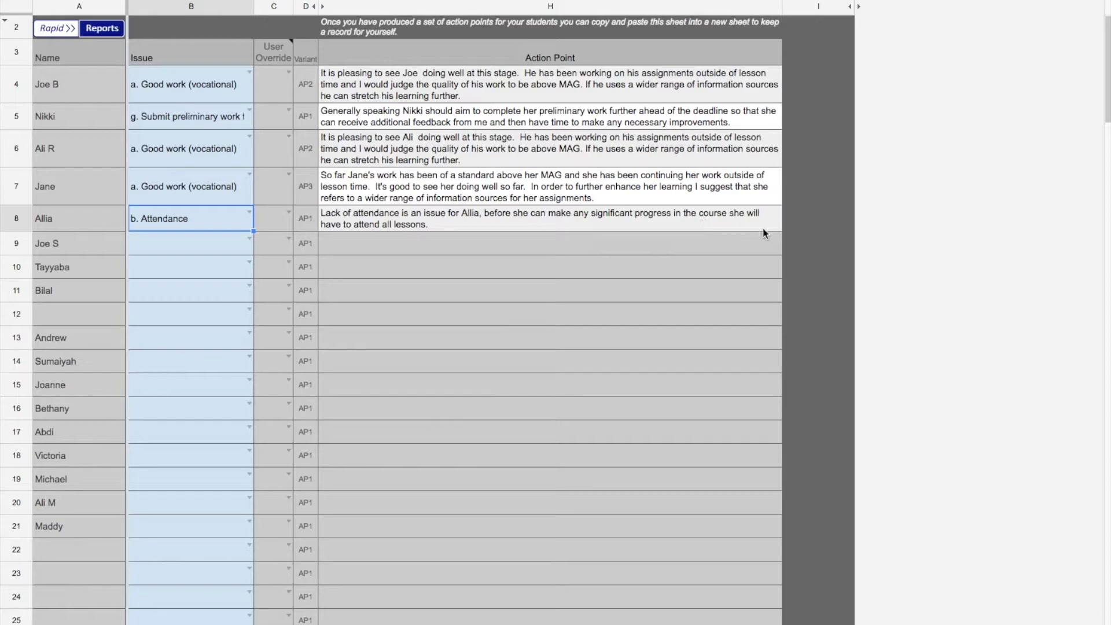
{"action": "left_click", "coordinate": [250, 239]}
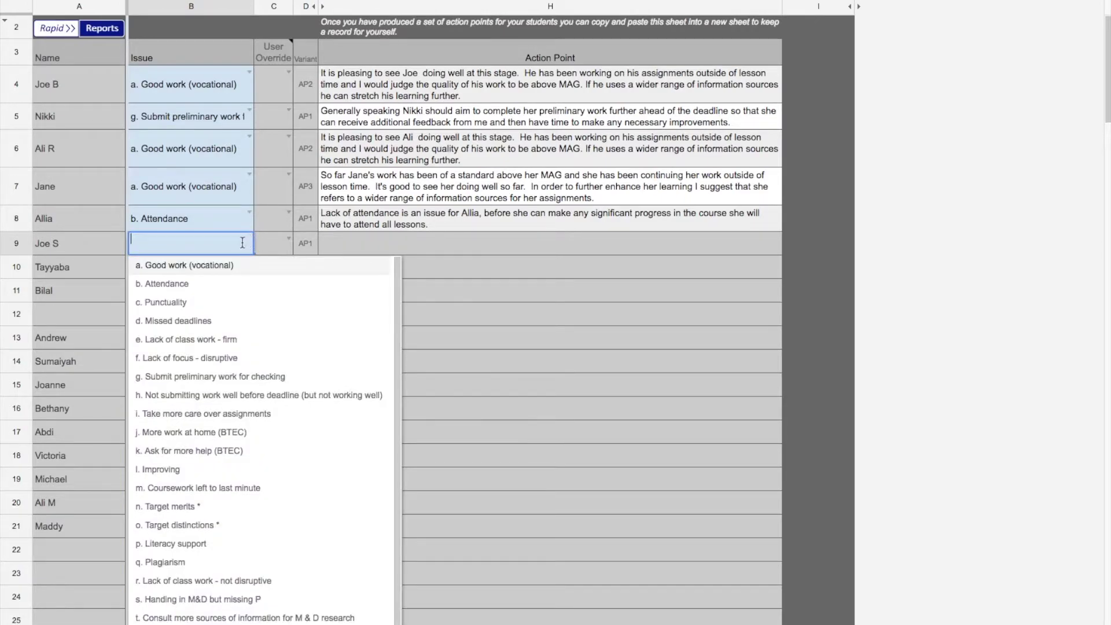
{"action": "left_click", "coordinate": [231, 413]}
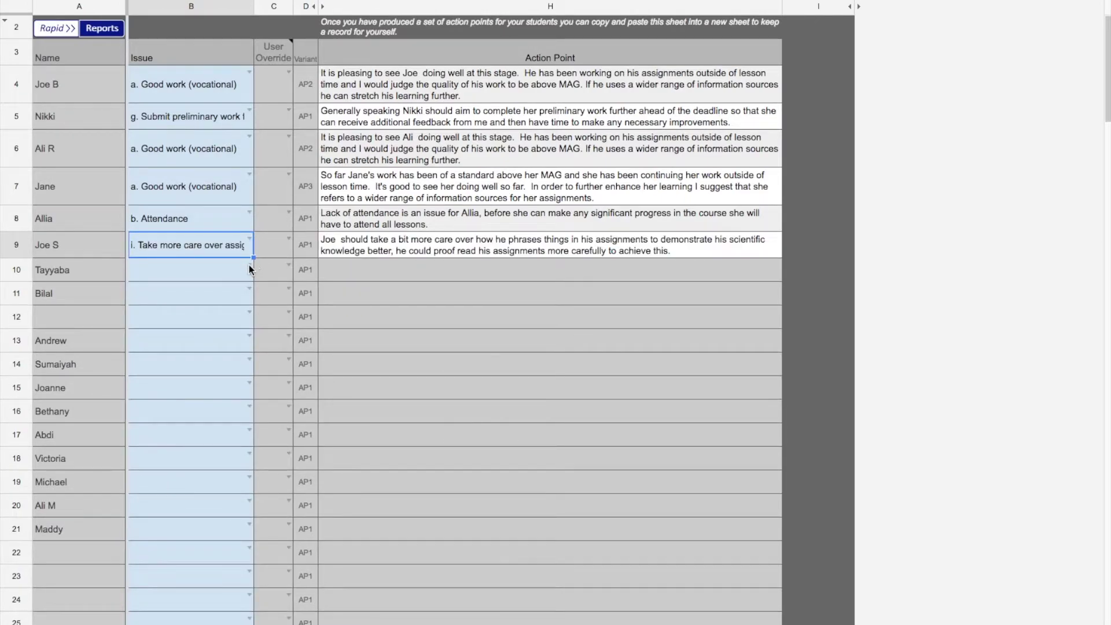
{"action": "left_click", "coordinate": [249, 266]}
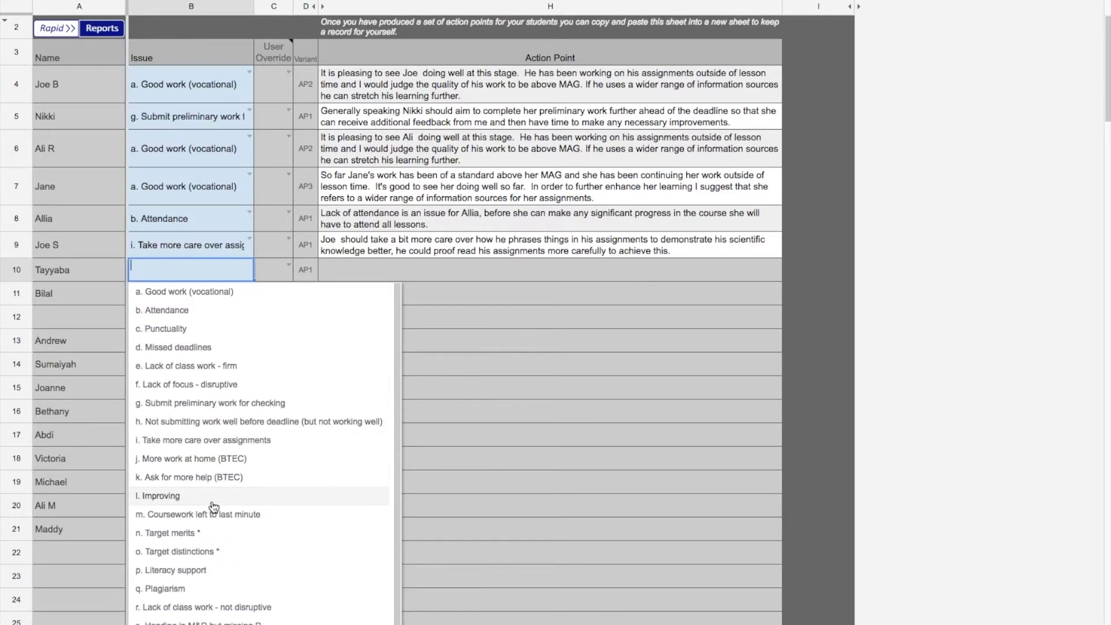
{"action": "left_click", "coordinate": [174, 496]}
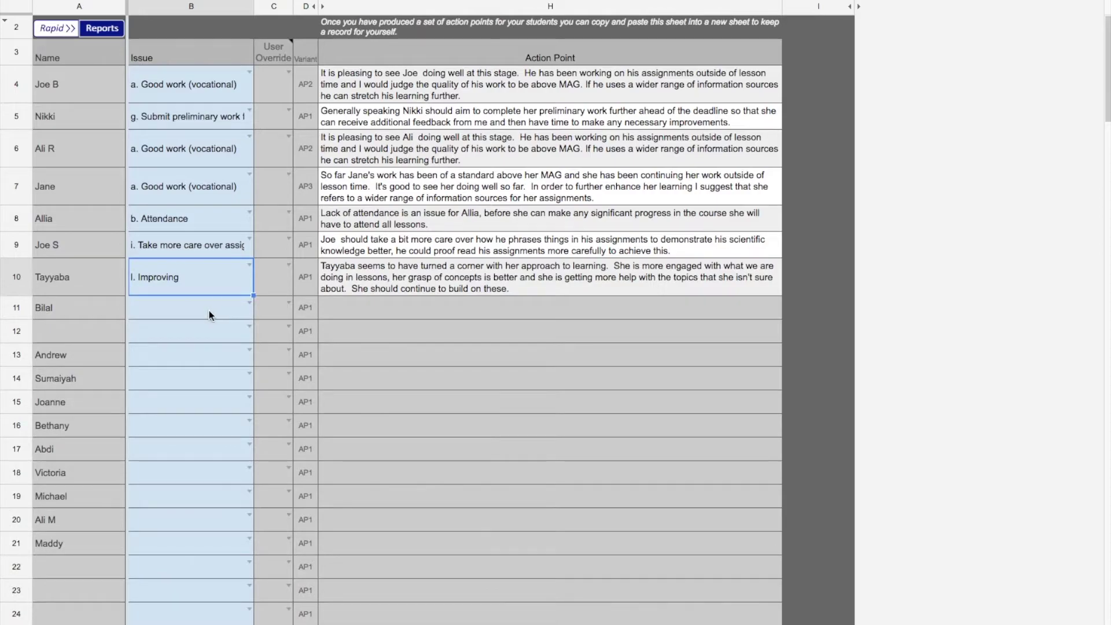
- Set the issue in B11 to Take more care over assignments by searching for "care"
{"action": "left_click", "coordinate": [209, 310]}
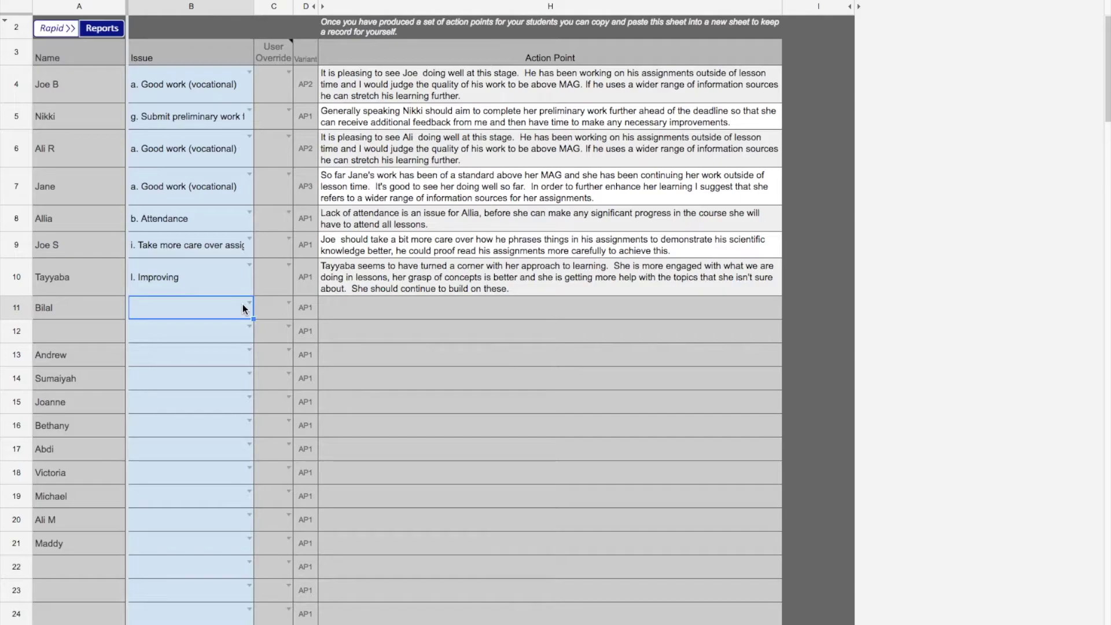
{"action": "type", "text": "care"}
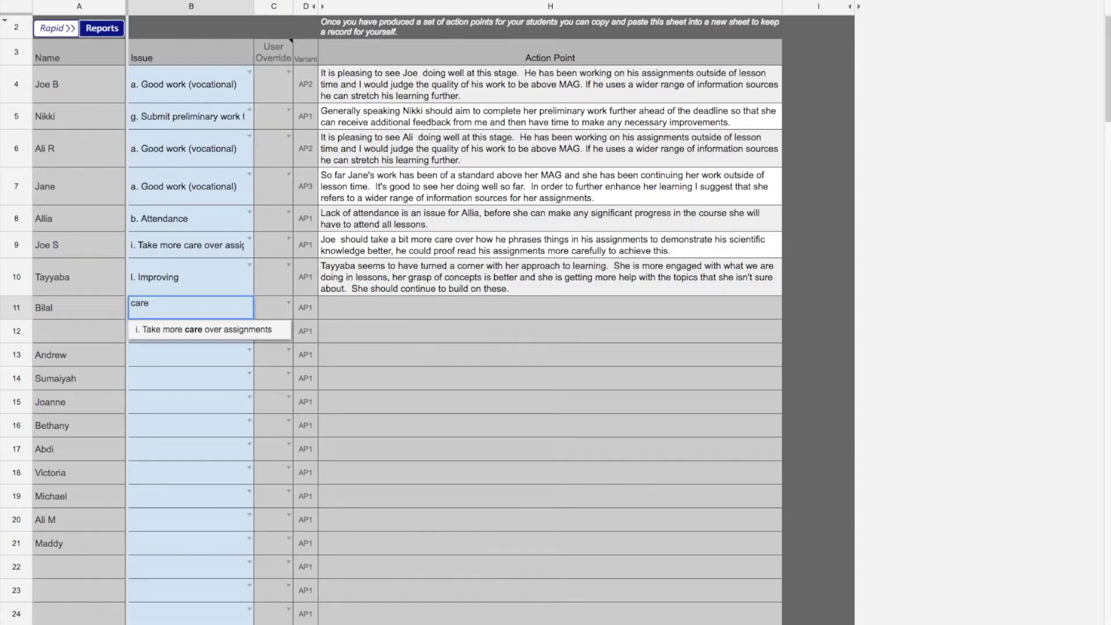
{"action": "left_click", "coordinate": [227, 330]}
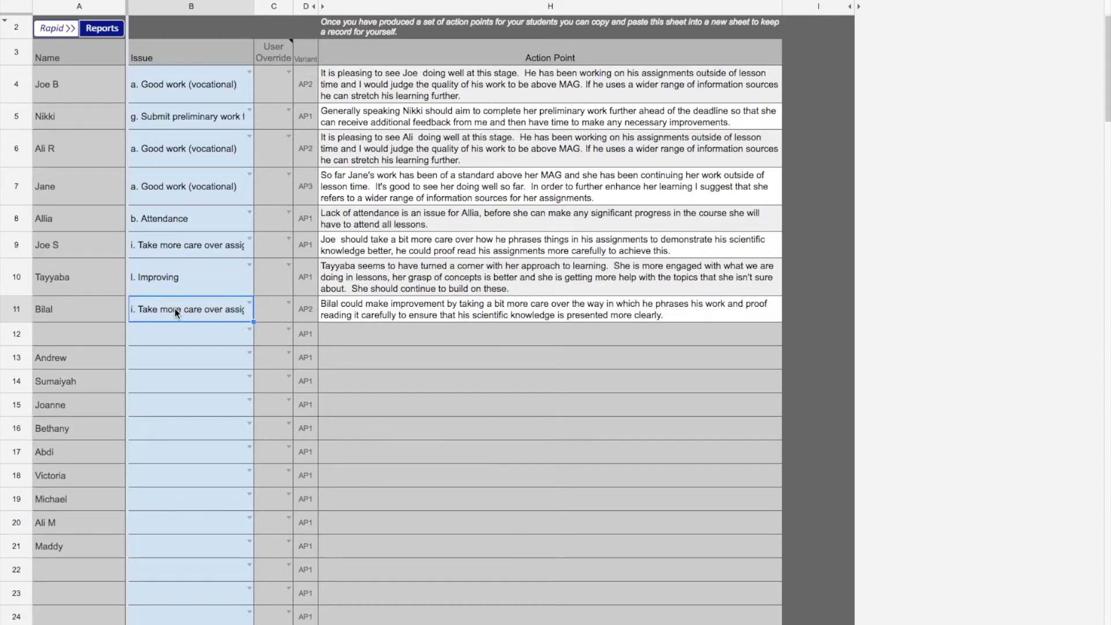
{"action": "type", "text": "care"}
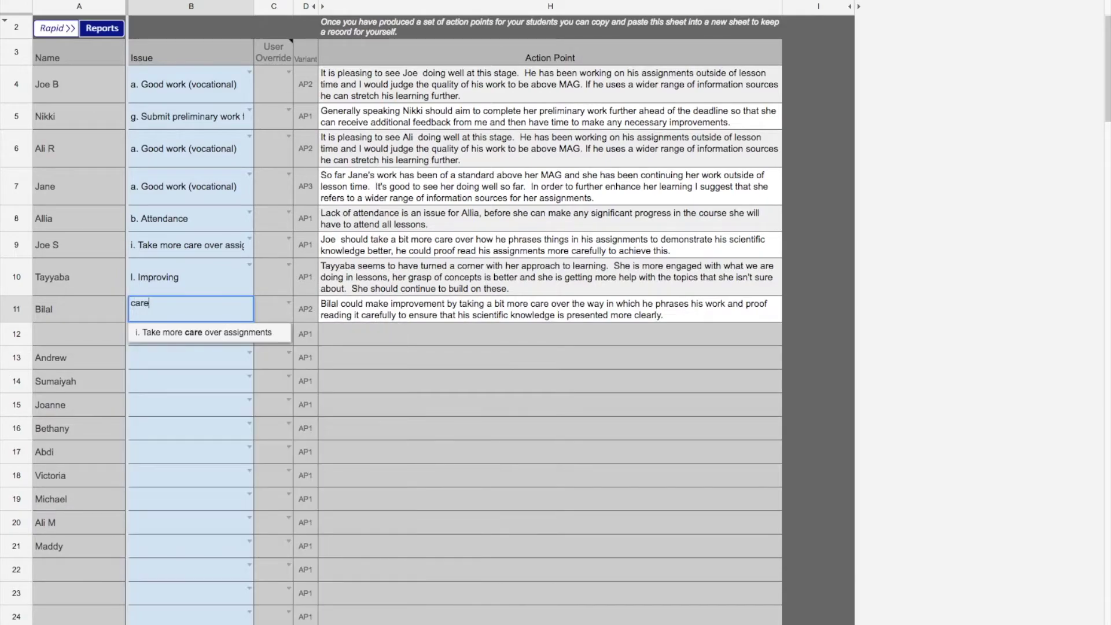
{"action": "key", "text": "Return"}
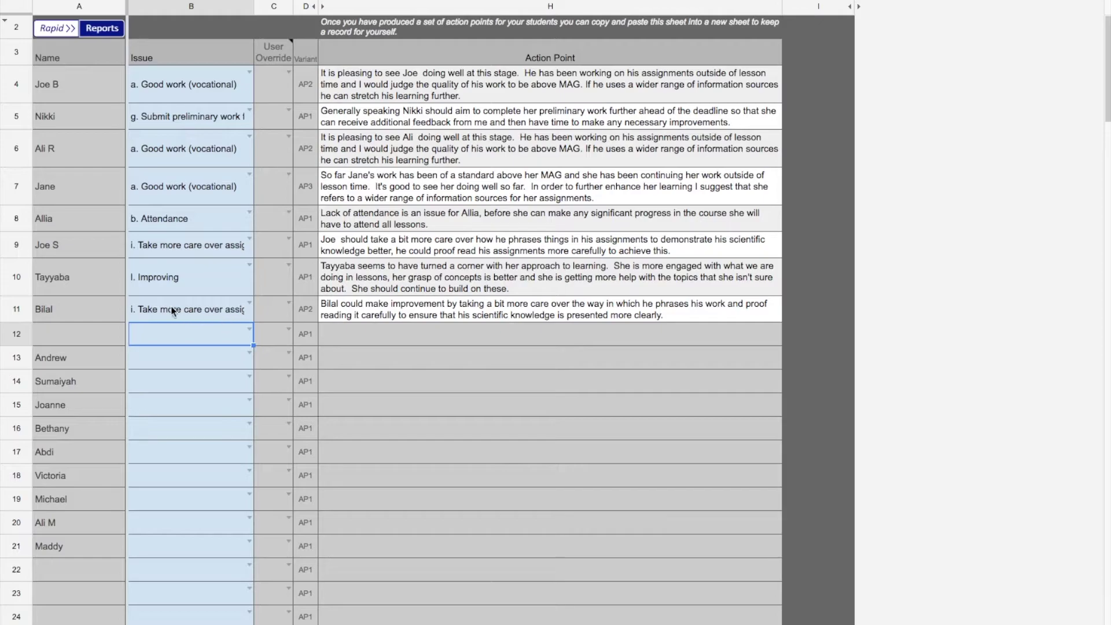
- Examine the issue options for B13 and check that student's Ac/Voc entry in I13 of the student details sheet
{"action": "left_click", "coordinate": [175, 362]}
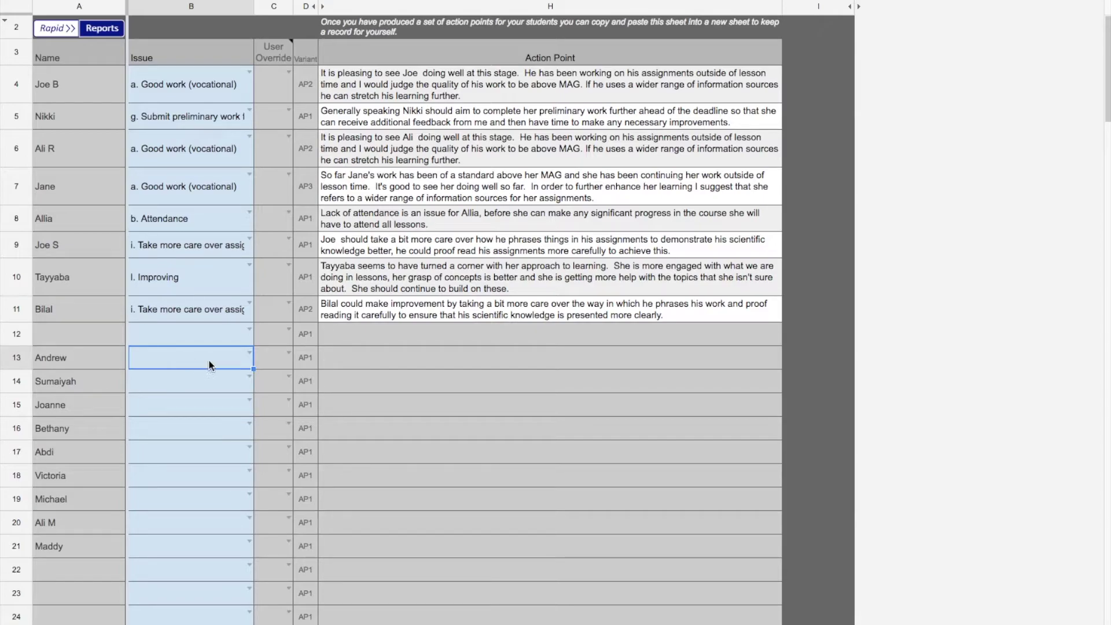
{"action": "left_click", "coordinate": [249, 354]}
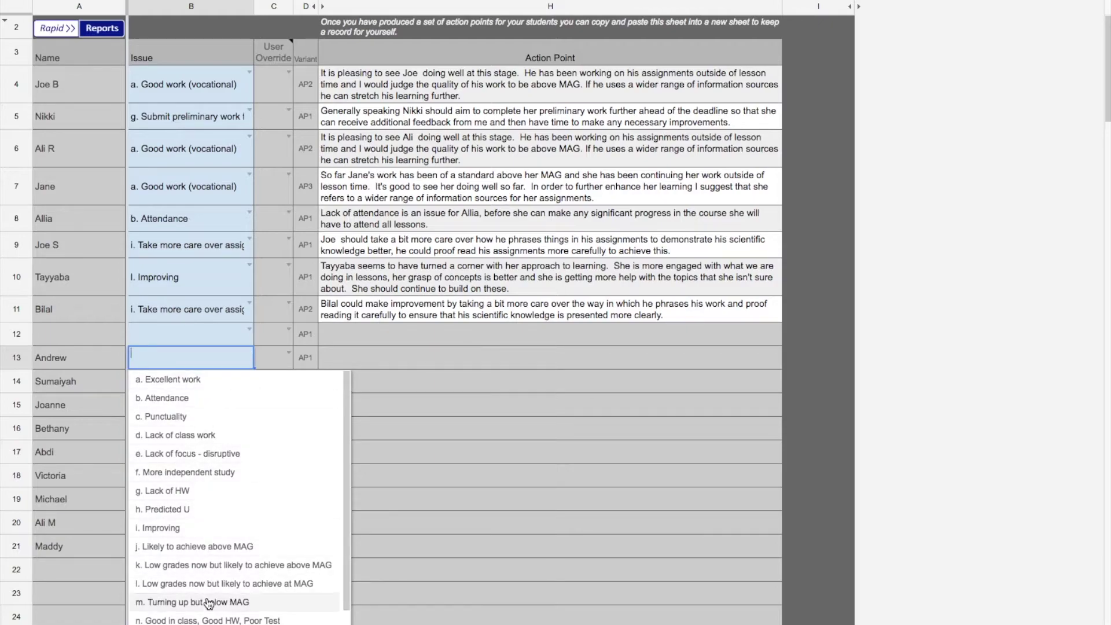
{"action": "left_click", "coordinate": [363, 341]}
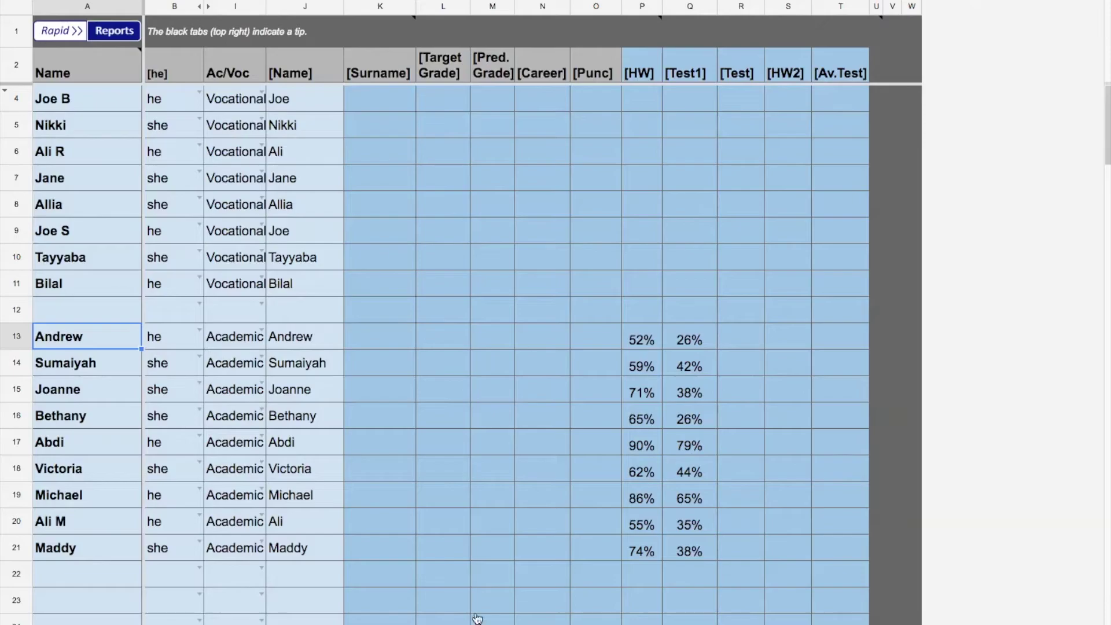
{"action": "left_click", "coordinate": [231, 339]}
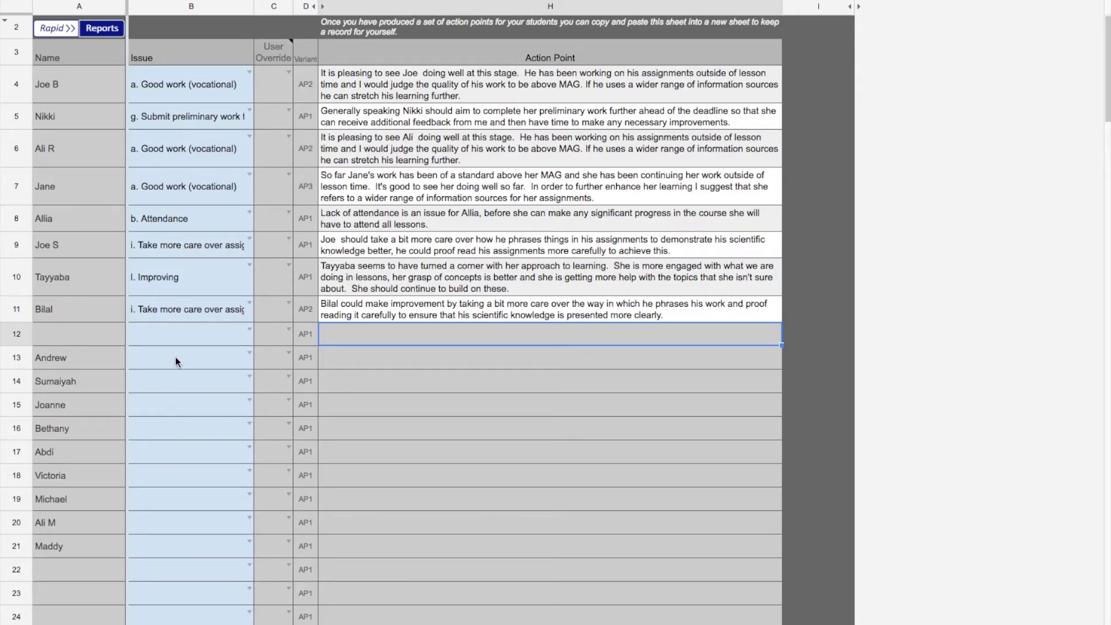
- Set the issue in B13 of the action points sheet to Excellent work by searching for "exc"
{"action": "left_click", "coordinate": [175, 356]}
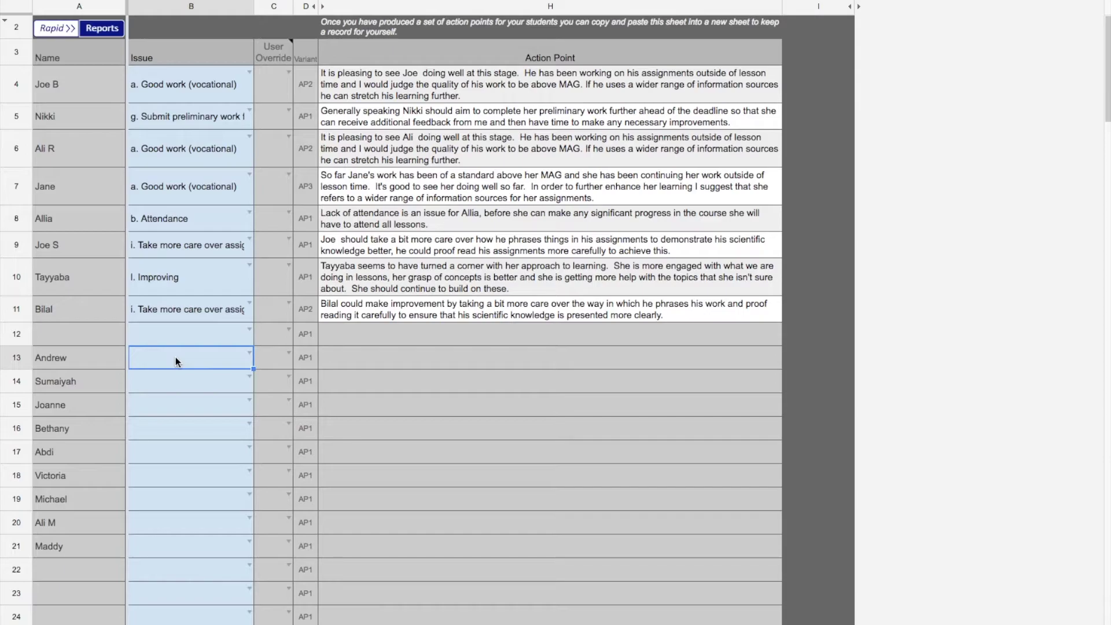
{"action": "type", "text": "exc"}
{"action": "key", "text": "Return"}
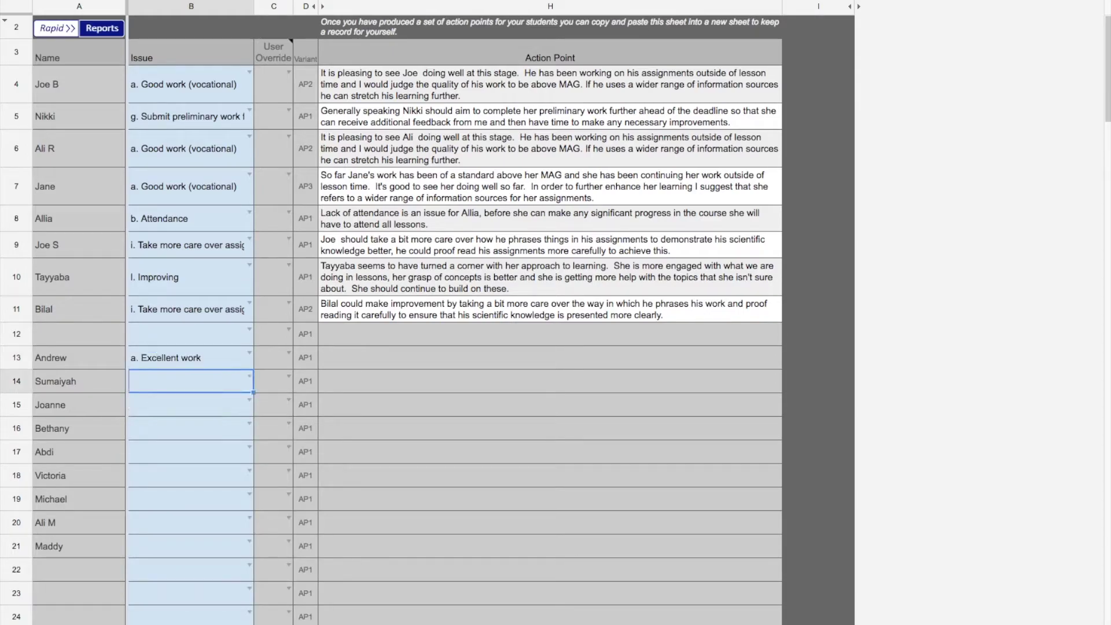
{"action": "type", "text": "part"}
{"action": "key", "text": "Return"}
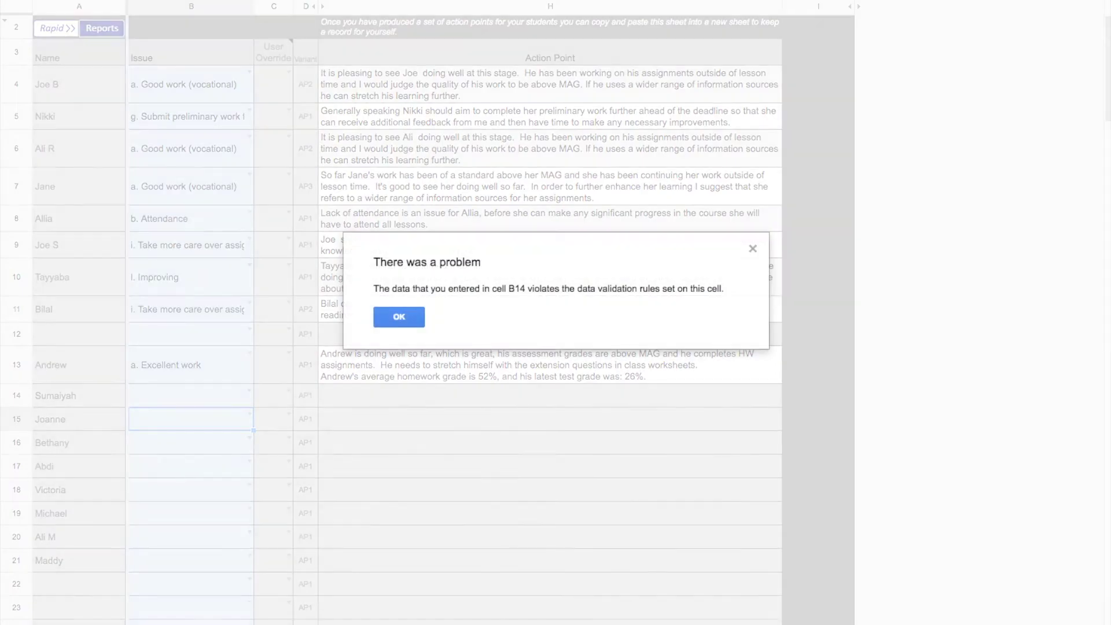
{"action": "key", "text": "Return"}
{"action": "key", "text": "Up"}
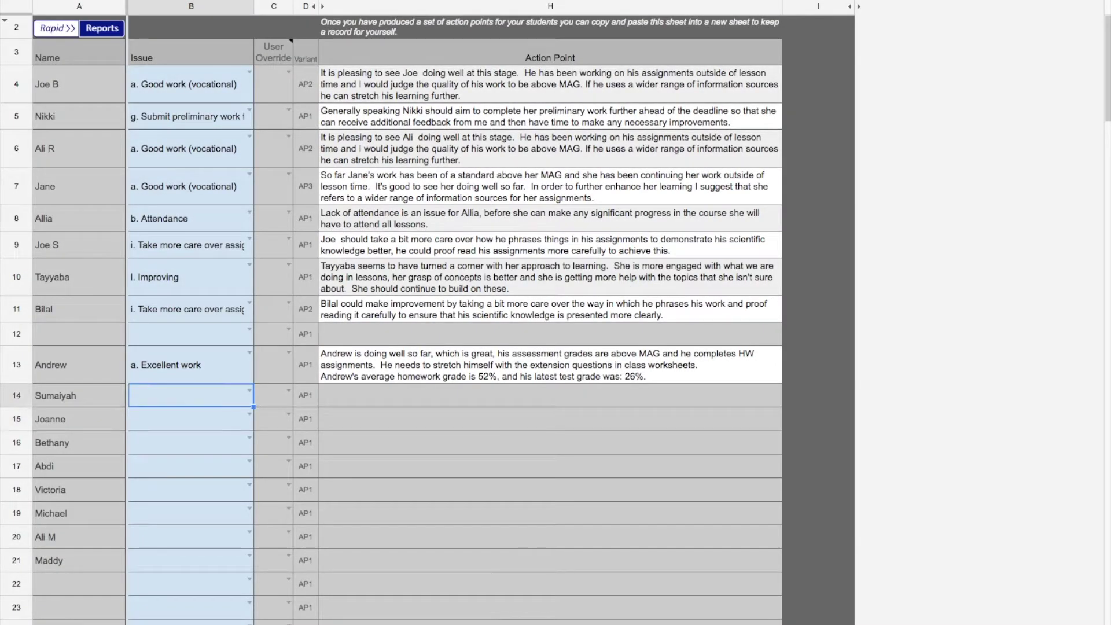
- Set the issue in B14 to Punctuality by searching for "punc", and the issue in B15 to Lack of HW
{"action": "type", "text": "punc"}
{"action": "key", "text": "Return"}
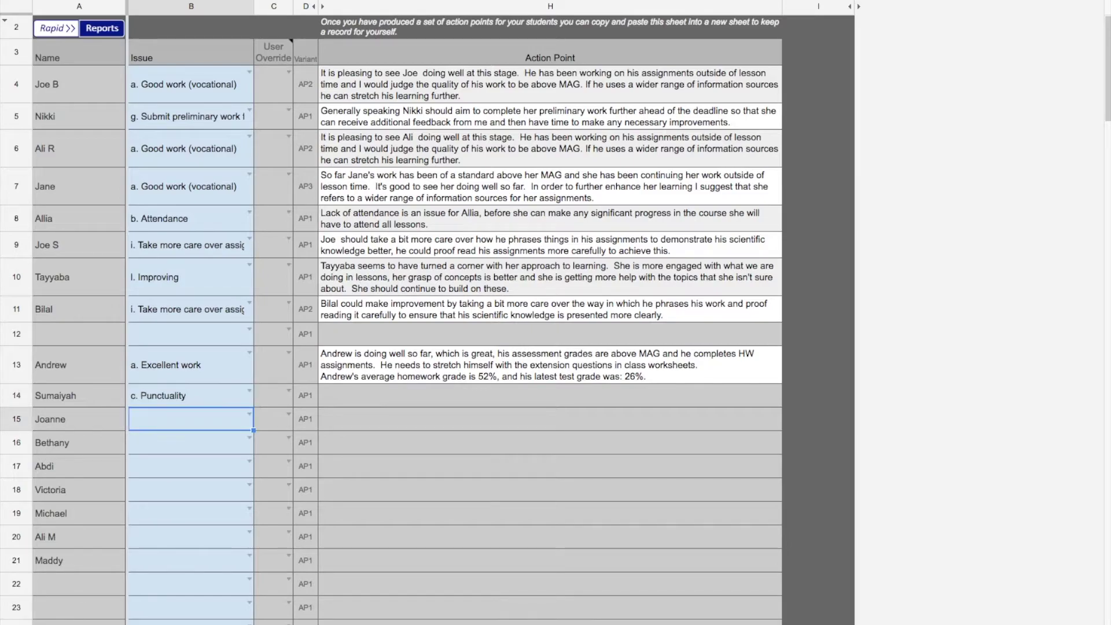
{"action": "left_click", "coordinate": [250, 429]}
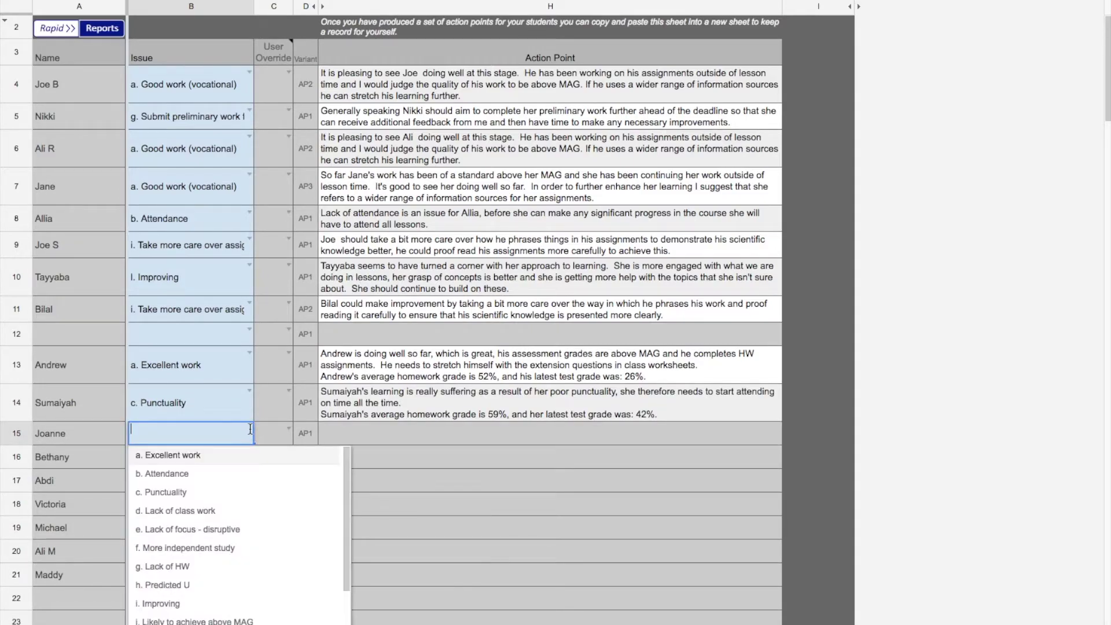
{"action": "left_click", "coordinate": [217, 567]}
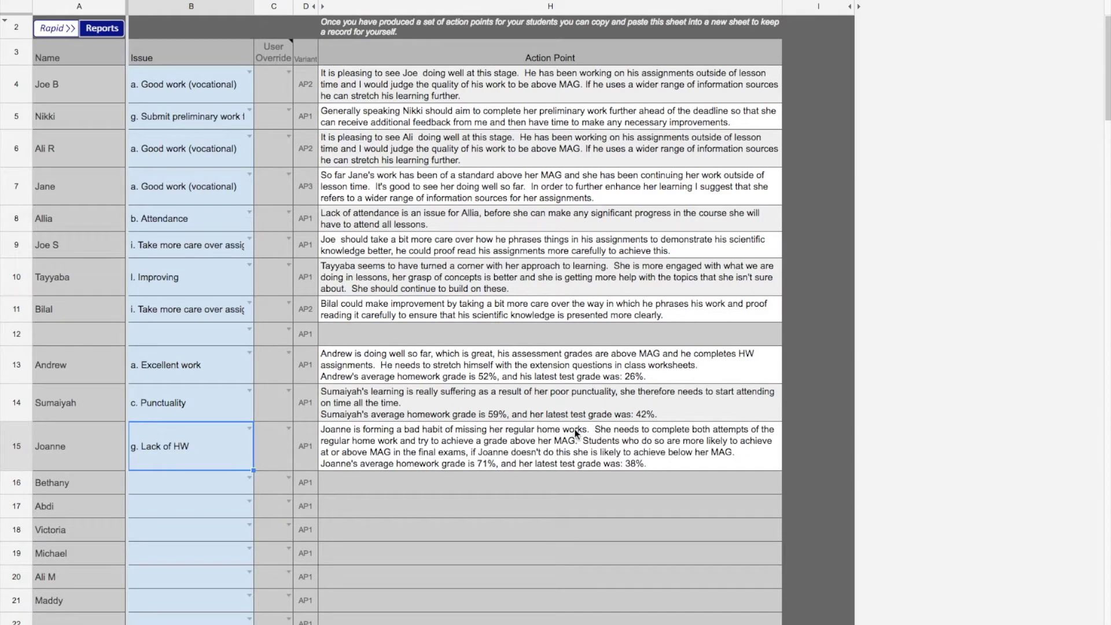
- Set the issue in B16 to Lack of class work and check the homework and test grades on the student details sheet
{"action": "scroll", "coordinate": [314, 481], "scroll_direction": "down", "scroll_amount": 3}
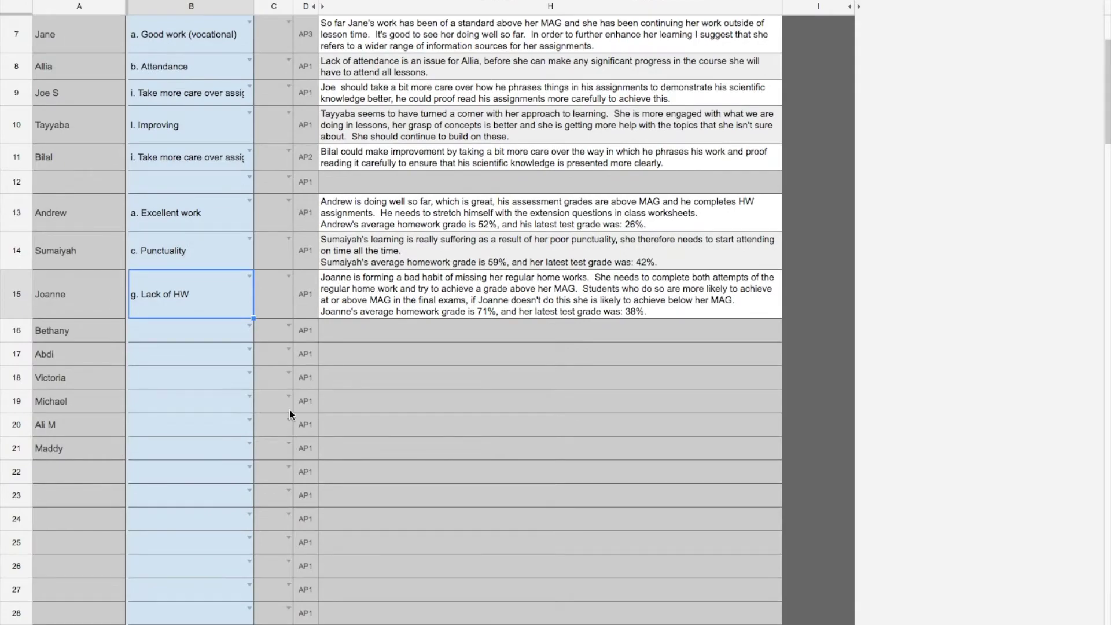
{"action": "left_click", "coordinate": [247, 327]}
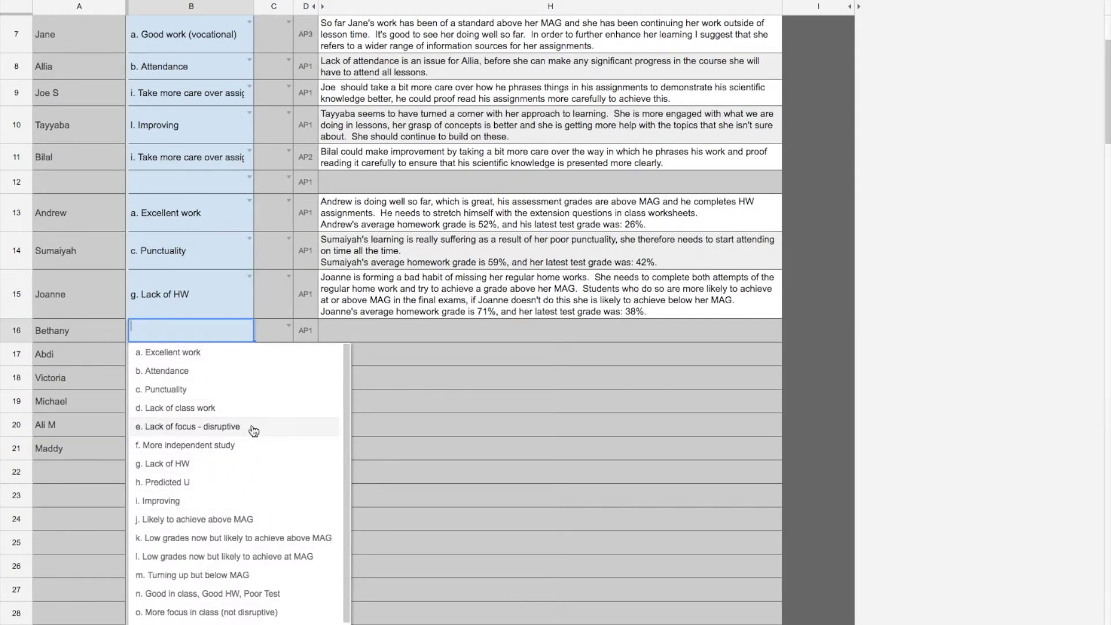
{"action": "left_click", "coordinate": [232, 408]}
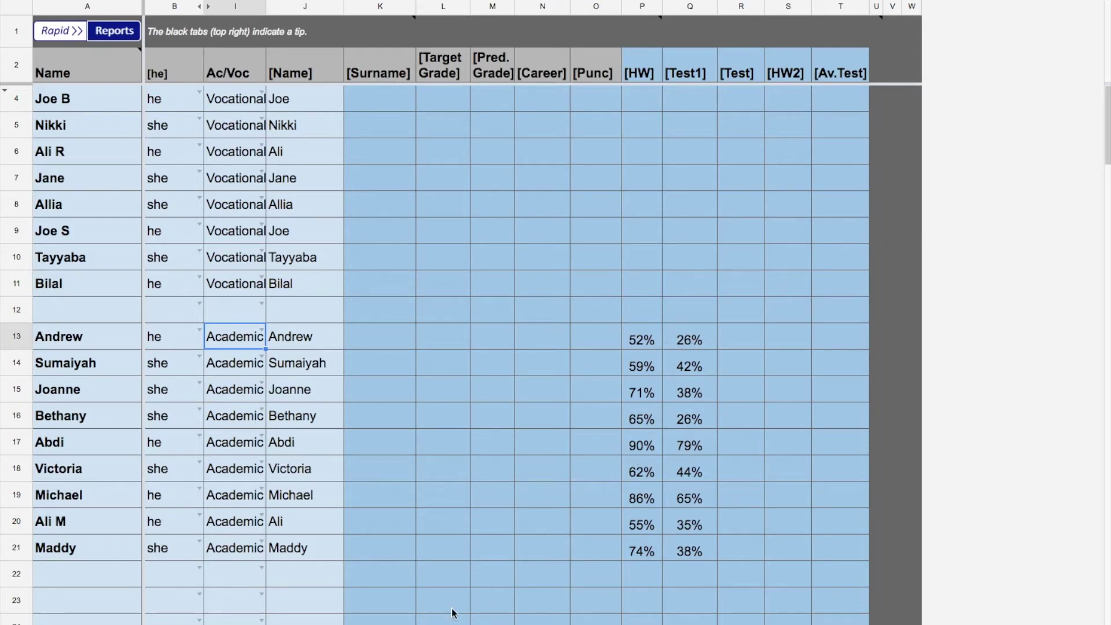
{"action": "left_click", "coordinate": [31, 624]}
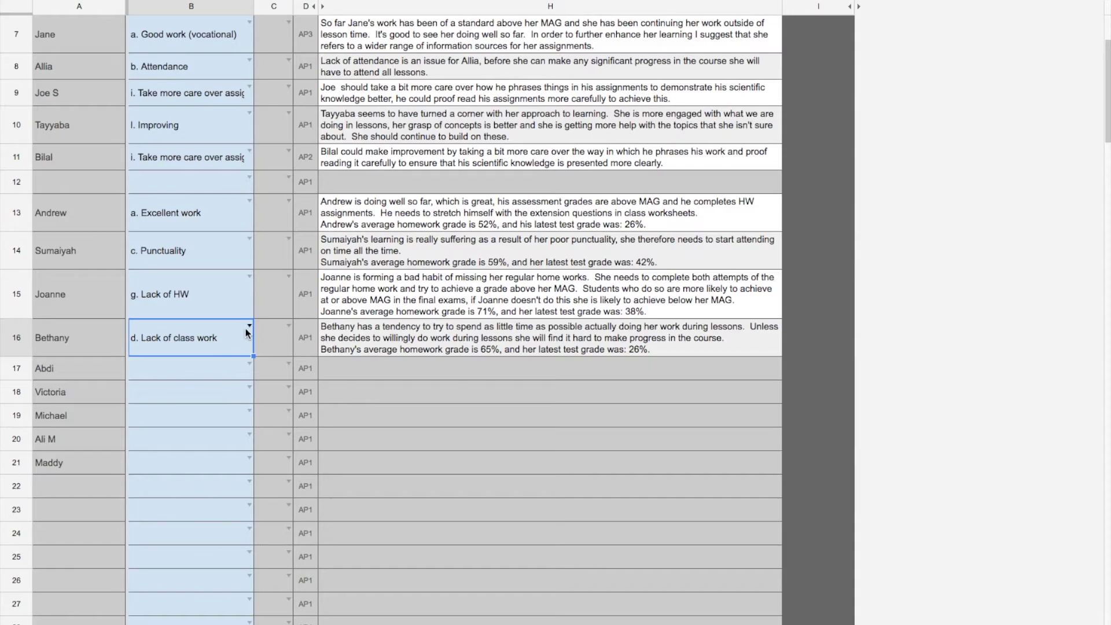
- Set the issue in B17 of the action points sheet to Ask for help
{"action": "left_click", "coordinate": [229, 366]}
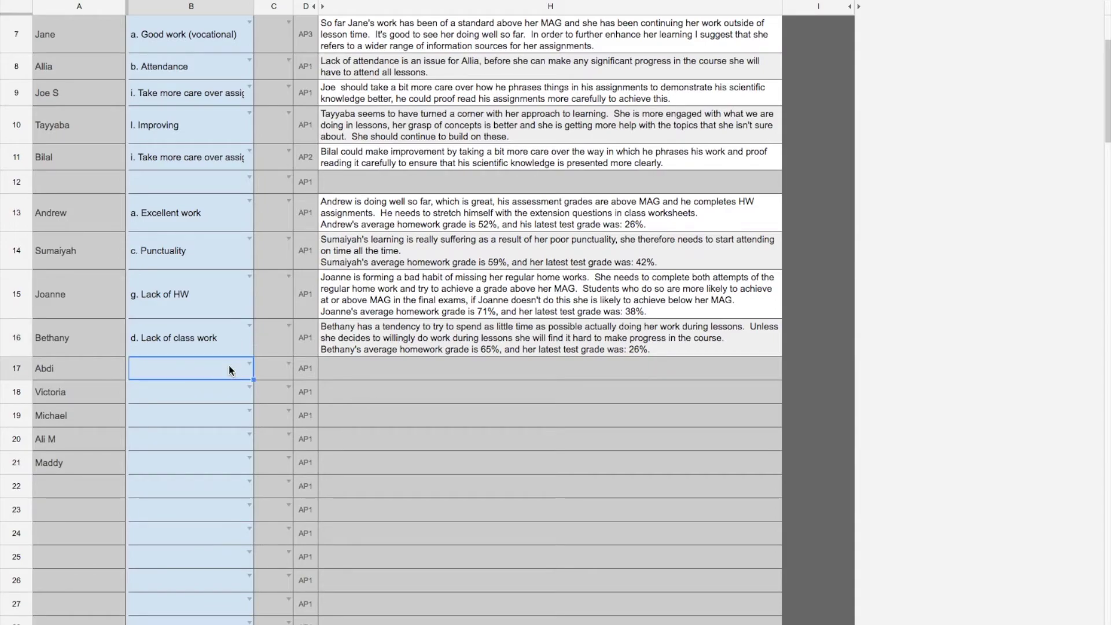
{"action": "left_click", "coordinate": [249, 365]}
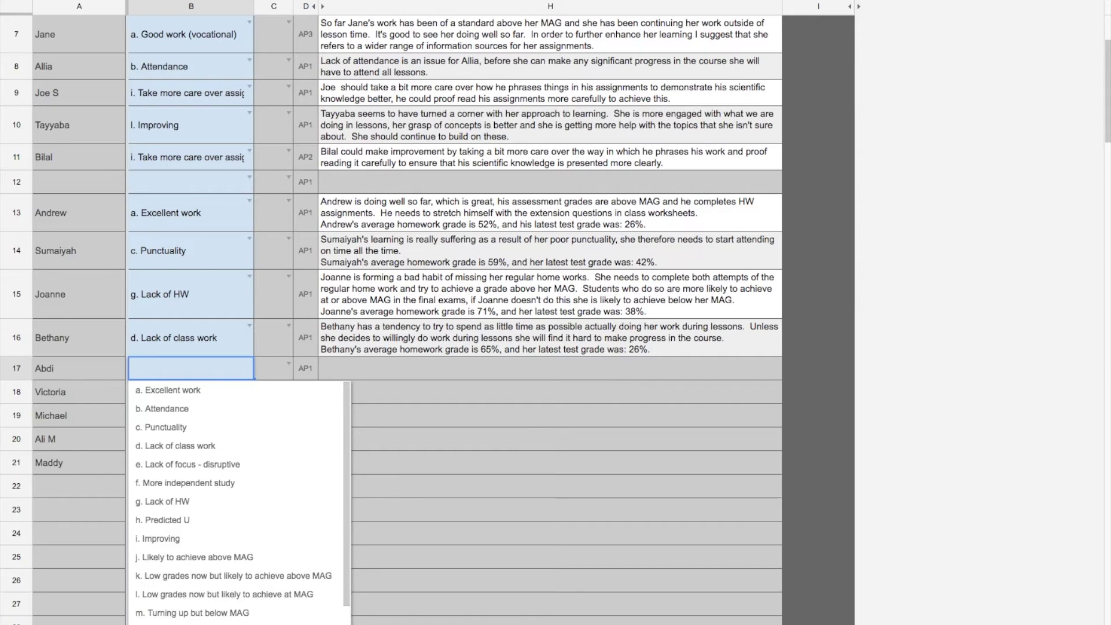
{"action": "scroll", "coordinate": [224, 474], "scroll_direction": "down", "scroll_amount": 3}
{"action": "left_click", "coordinate": [224, 475]}
- Set the issue in B18 to Attendance, B19 and B20 to Excellent work, and B21 to More independent study
{"action": "left_click", "coordinate": [250, 392]}
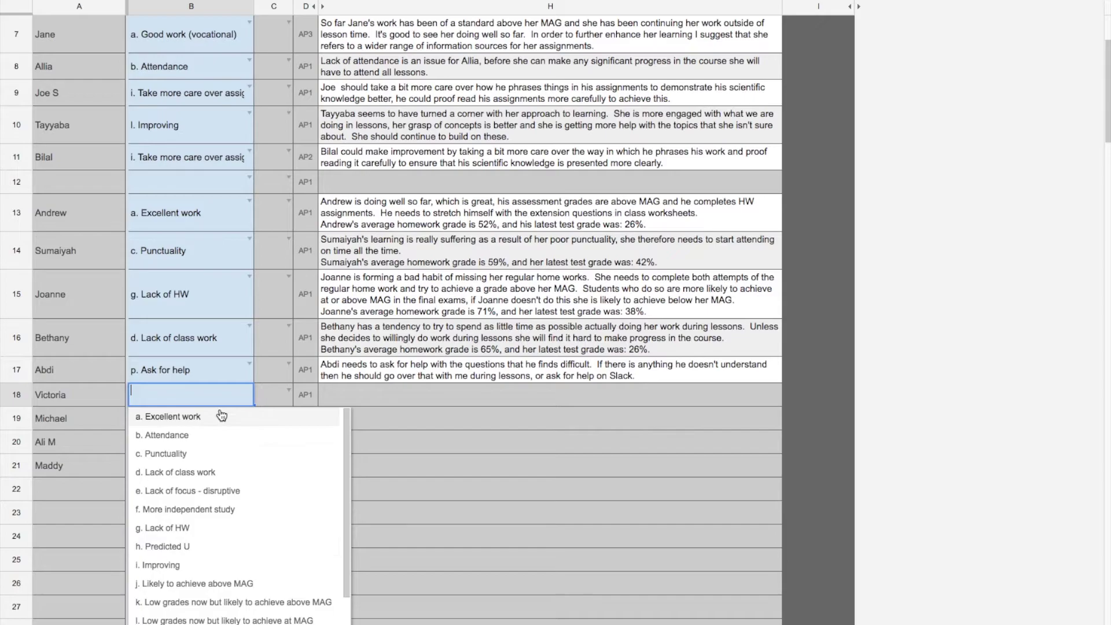
{"action": "left_click", "coordinate": [214, 435]}
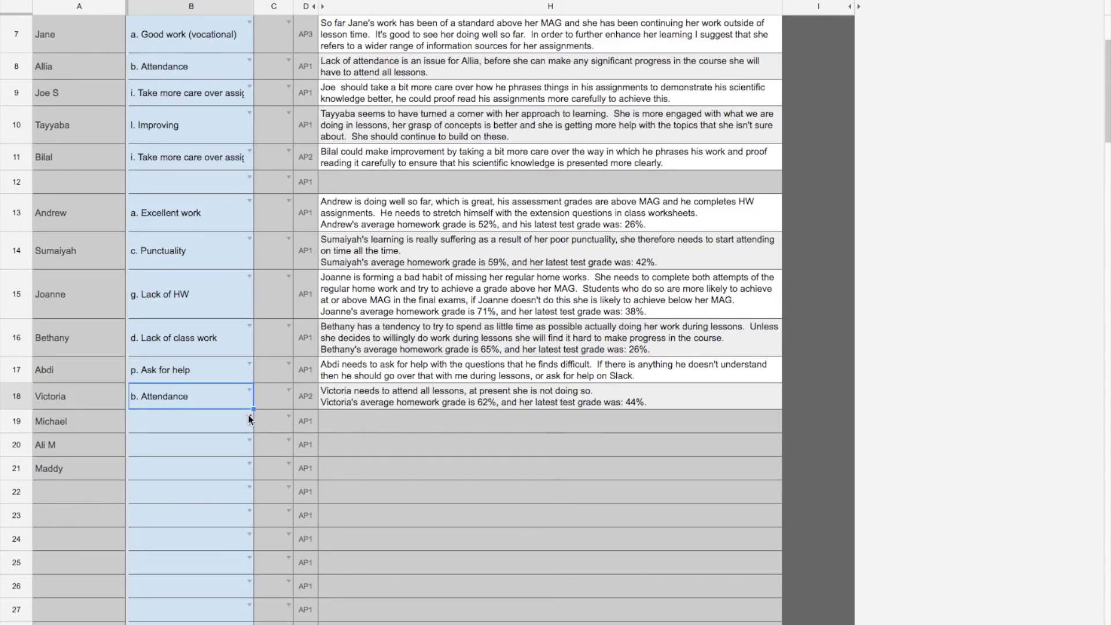
{"action": "left_click", "coordinate": [249, 415]}
{"action": "left_click", "coordinate": [222, 444]}
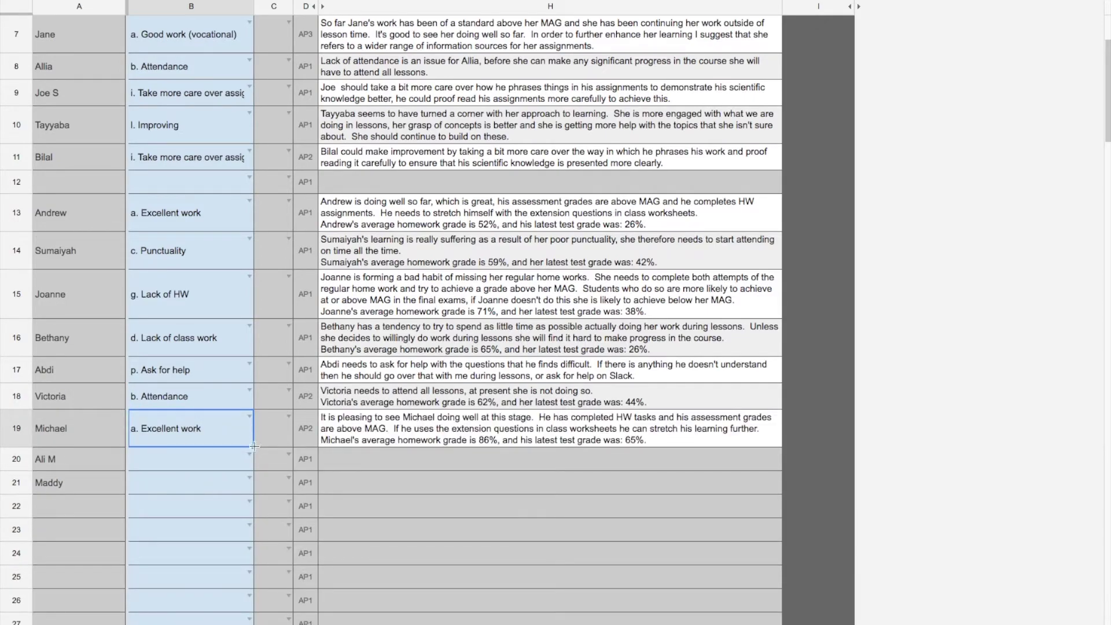
{"action": "left_click", "coordinate": [247, 460]}
{"action": "left_click", "coordinate": [225, 481]}
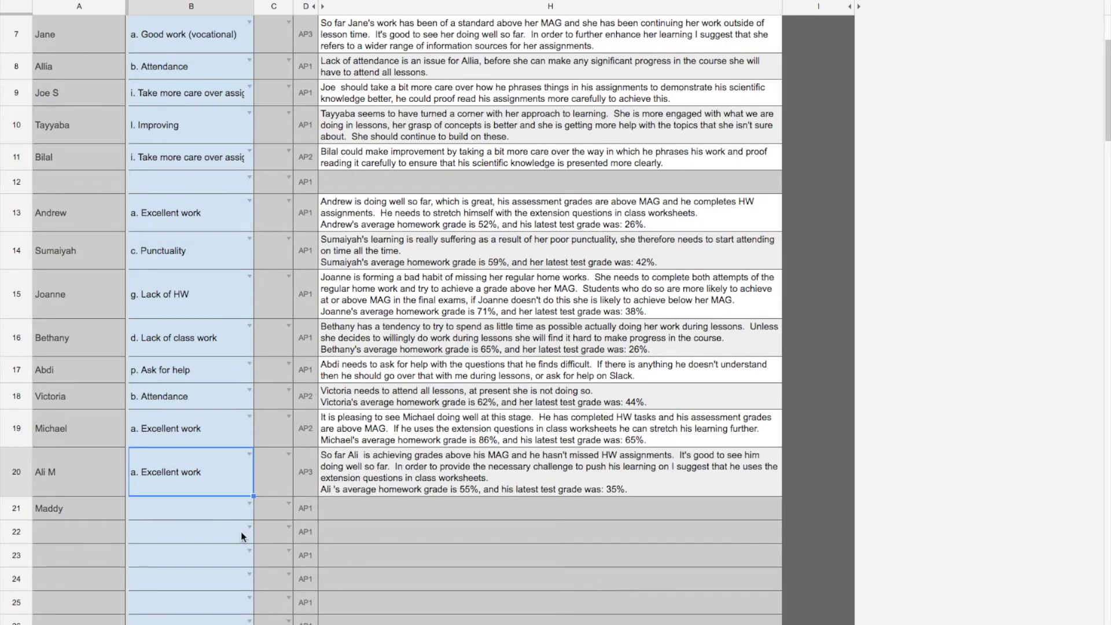
{"action": "left_click", "coordinate": [249, 506]}
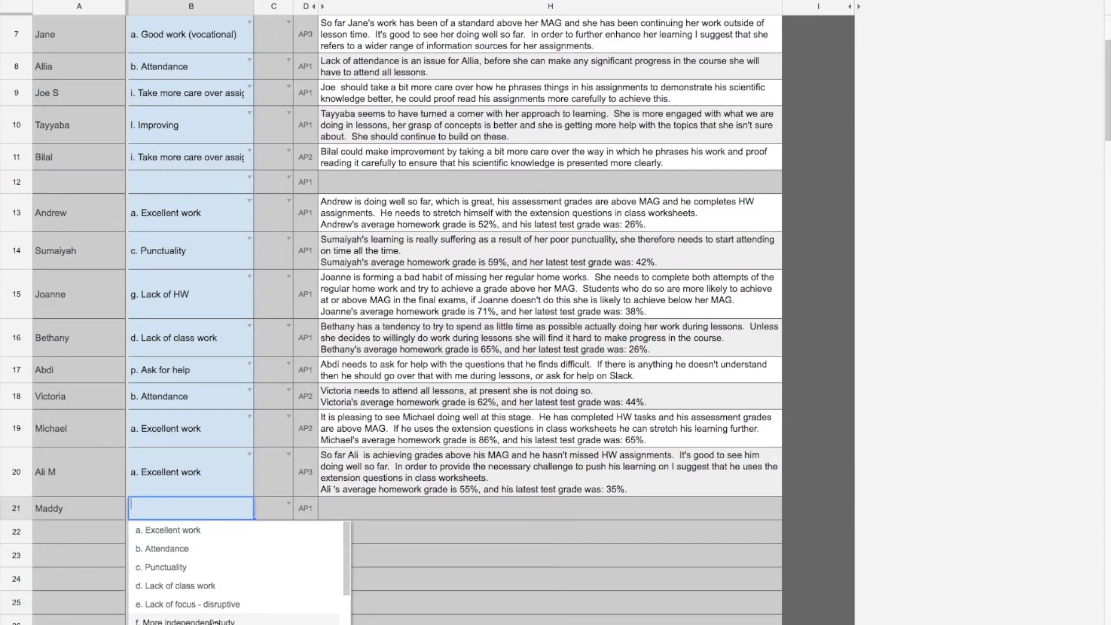
{"action": "left_click", "coordinate": [214, 621]}
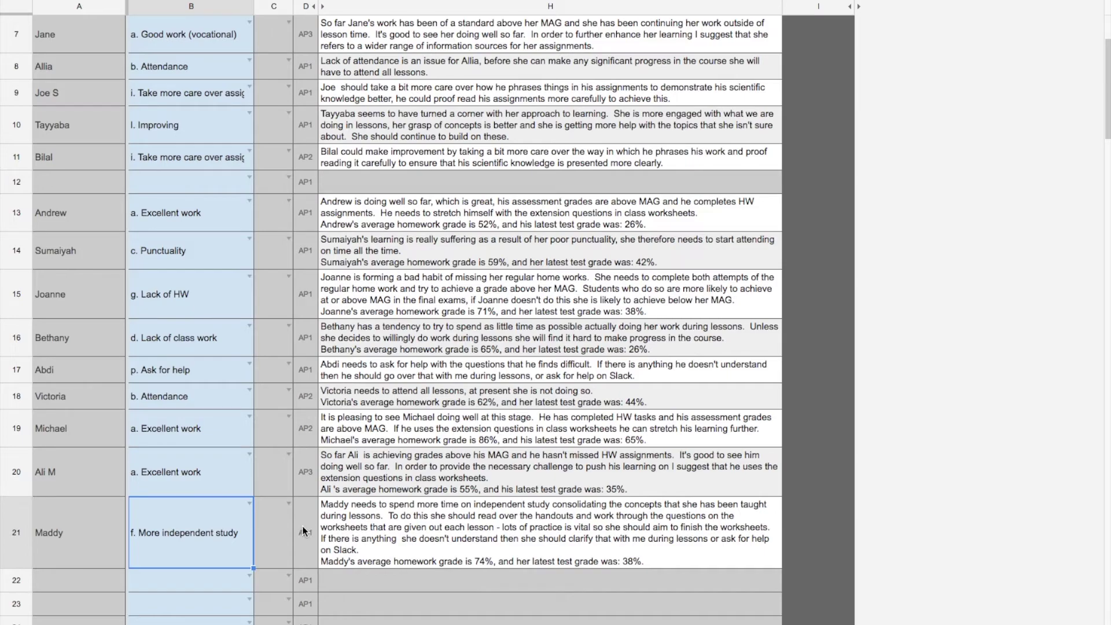
- Change the issue in B18 to More independent study and compare the variants assigned in D18 and D21
{"action": "left_click", "coordinate": [249, 391]}
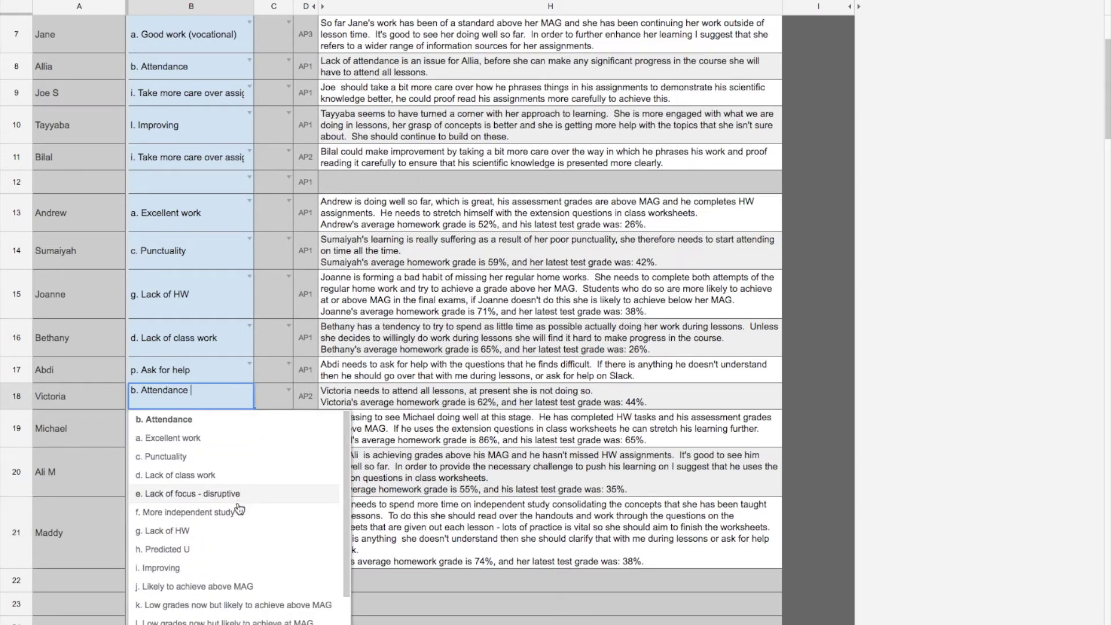
{"action": "left_click", "coordinate": [239, 510]}
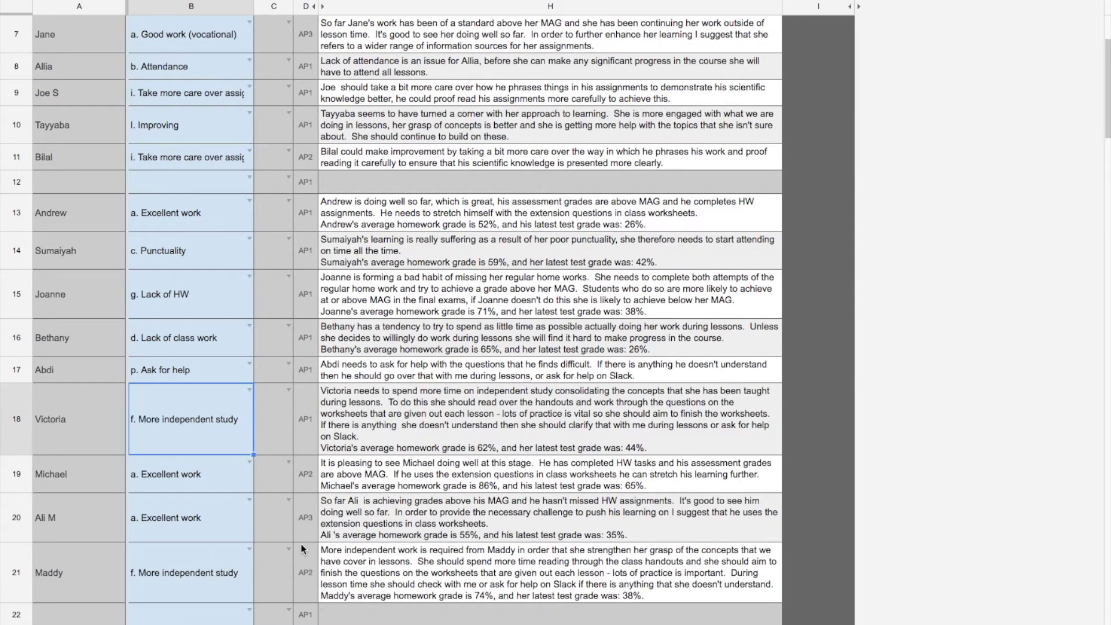
{"action": "left_click", "coordinate": [304, 576]}
{"action": "left_click", "coordinate": [307, 433]}
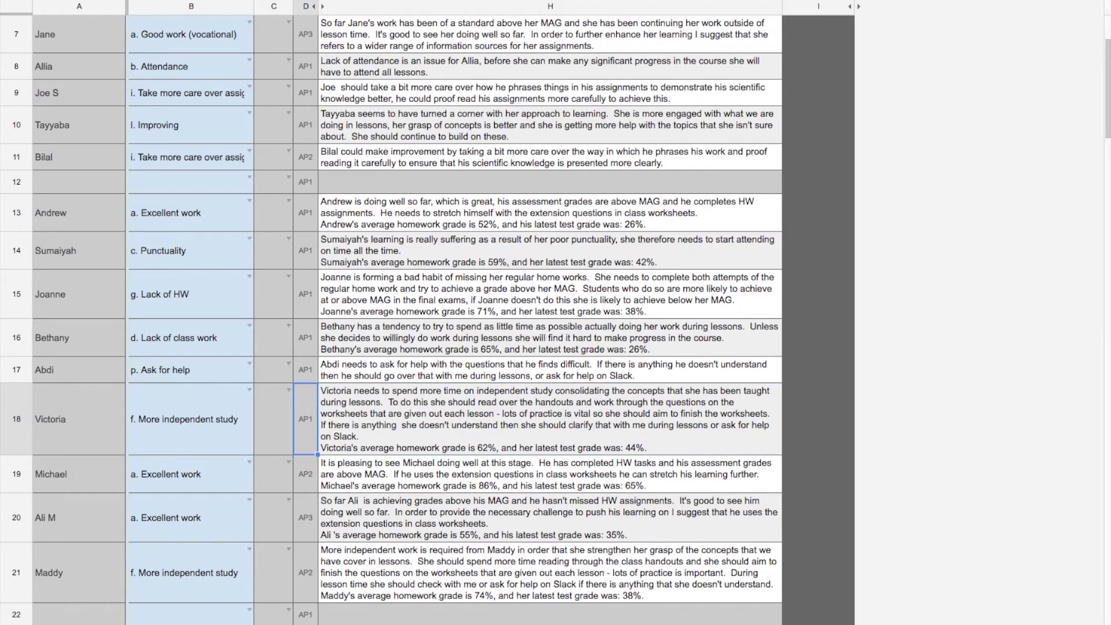
- Examine the AP1 to AP3 comment columns in the academic comment bank and return to the action points sheet
{"action": "left_click", "coordinate": [360, 623]}
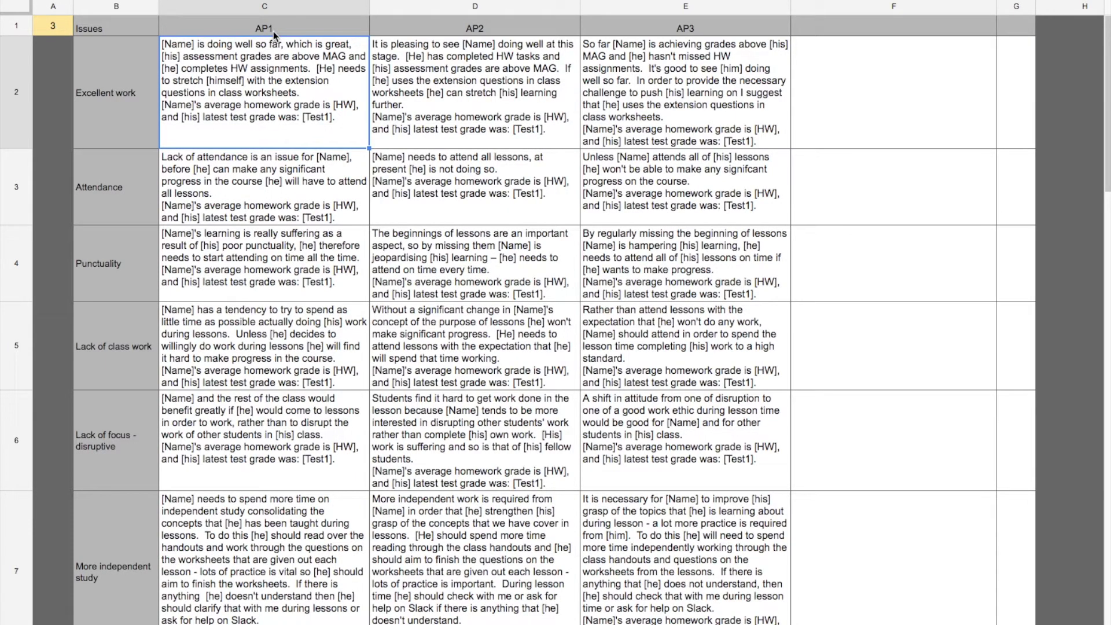
{"action": "left_click", "coordinate": [675, 29]}
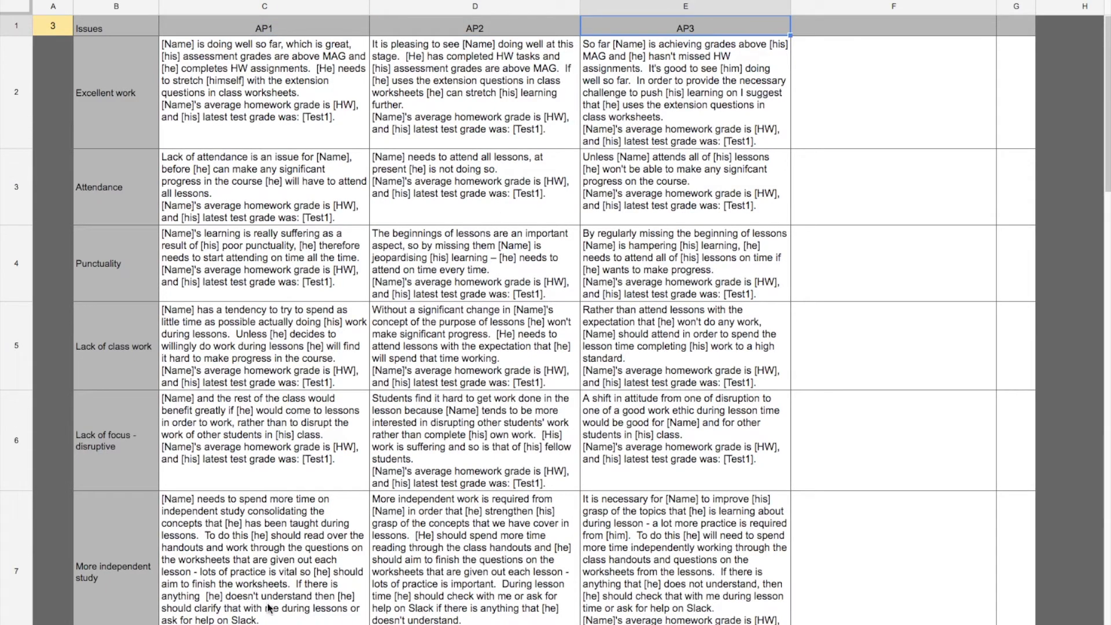
{"action": "left_click", "coordinate": [260, 624]}
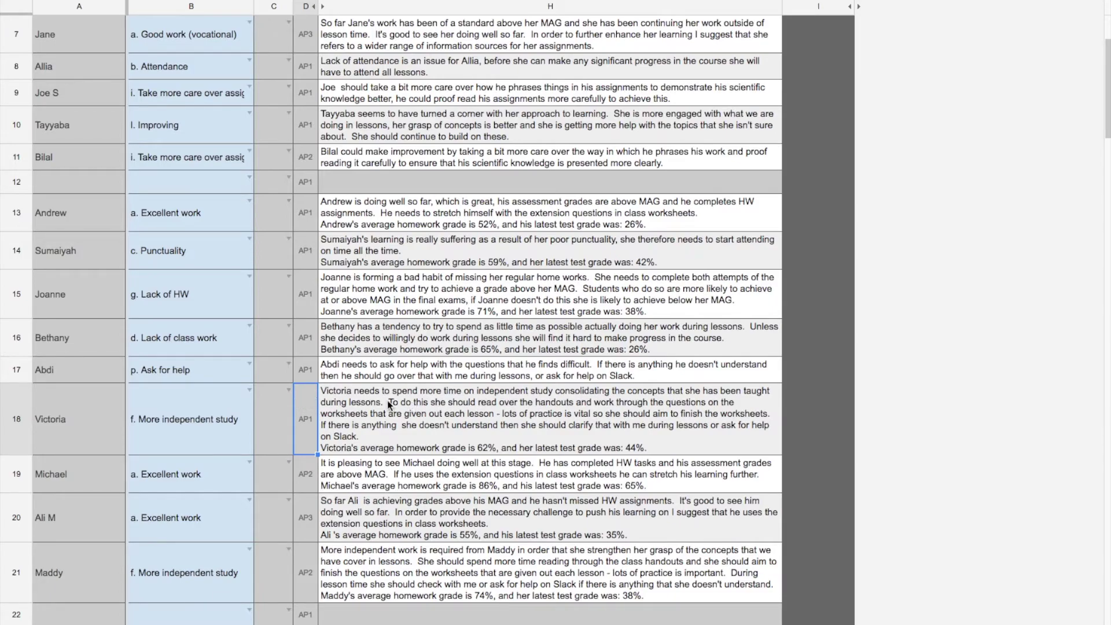
- Try AP3 and AP2 as the user override for the action point in row 18
{"action": "left_click", "coordinate": [368, 410]}
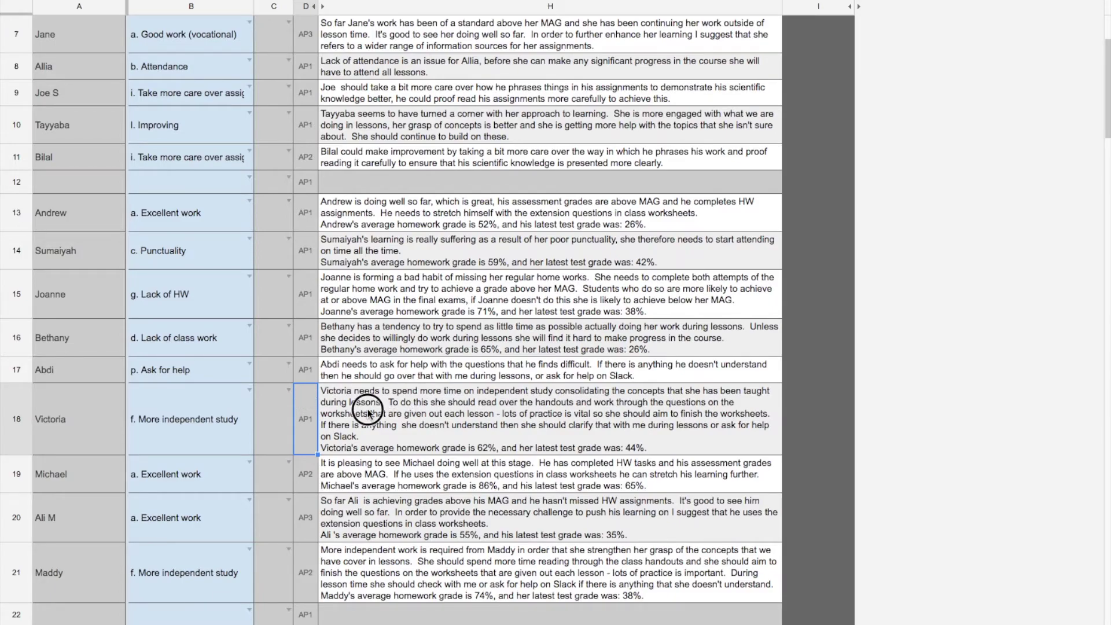
{"action": "left_click", "coordinate": [287, 390]}
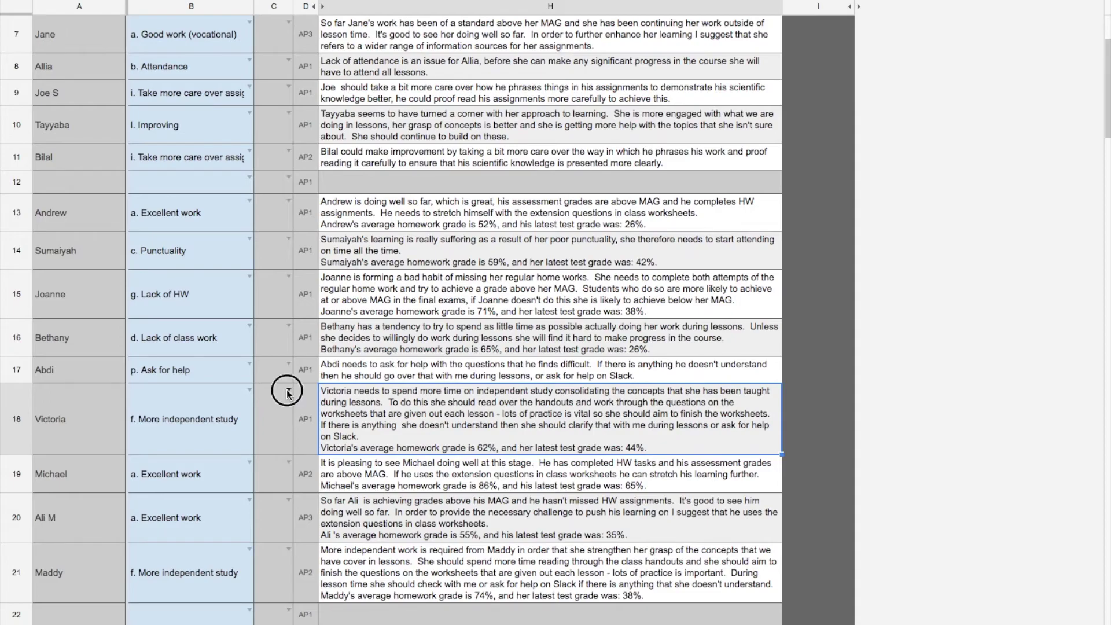
{"action": "left_click", "coordinate": [277, 502]}
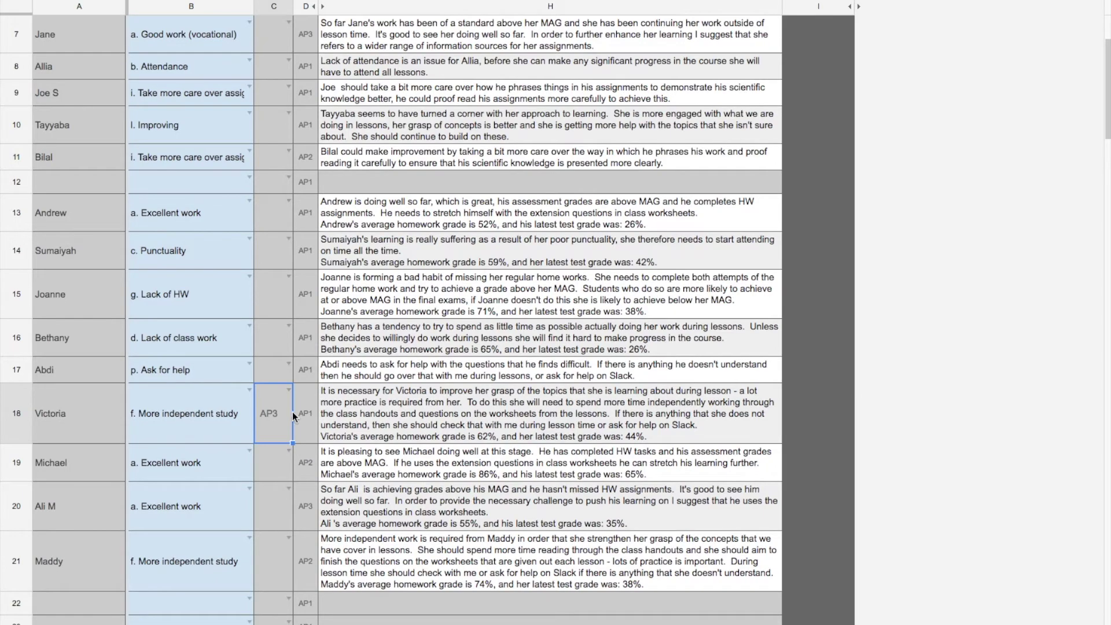
{"action": "left_click", "coordinate": [288, 392]}
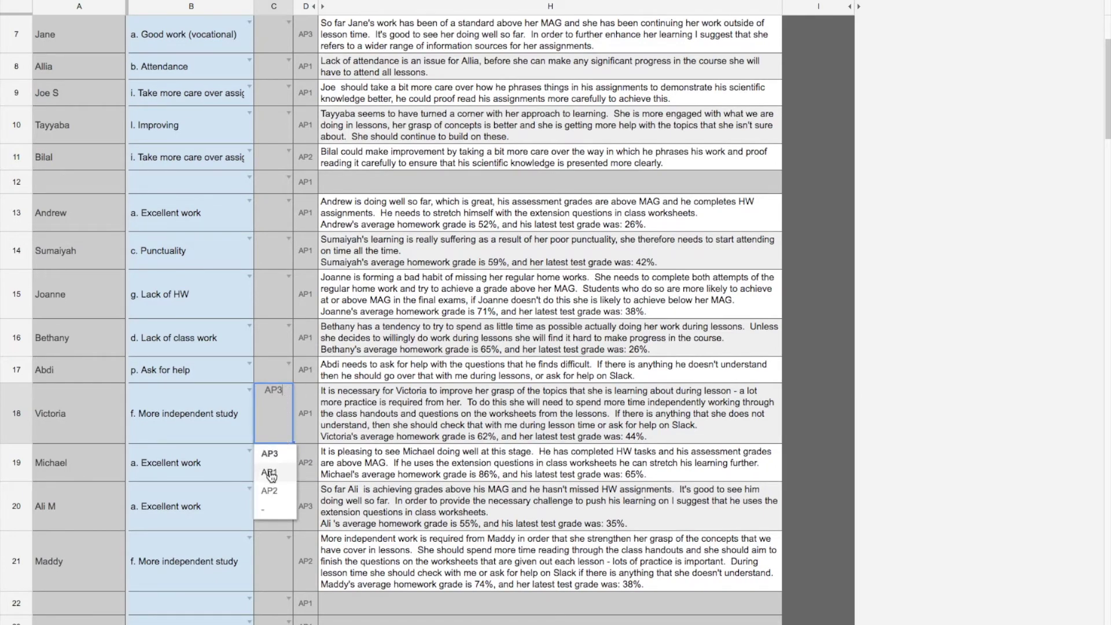
{"action": "left_click", "coordinate": [271, 490]}
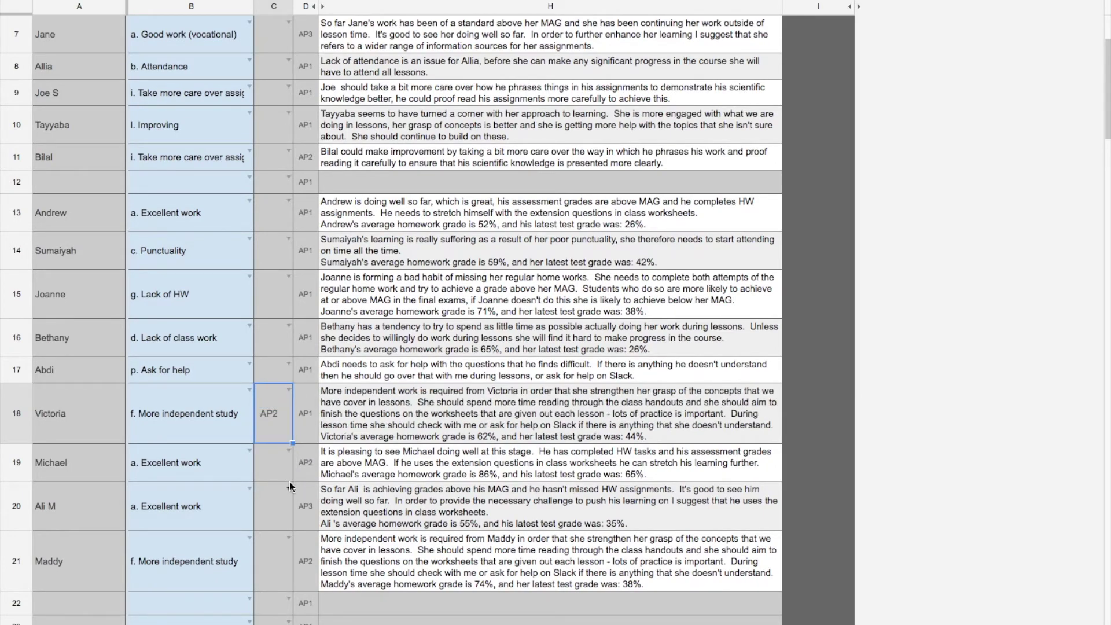
- Set the user override in C18 to AP1 and select the action point text in H18
{"action": "left_click", "coordinate": [288, 392]}
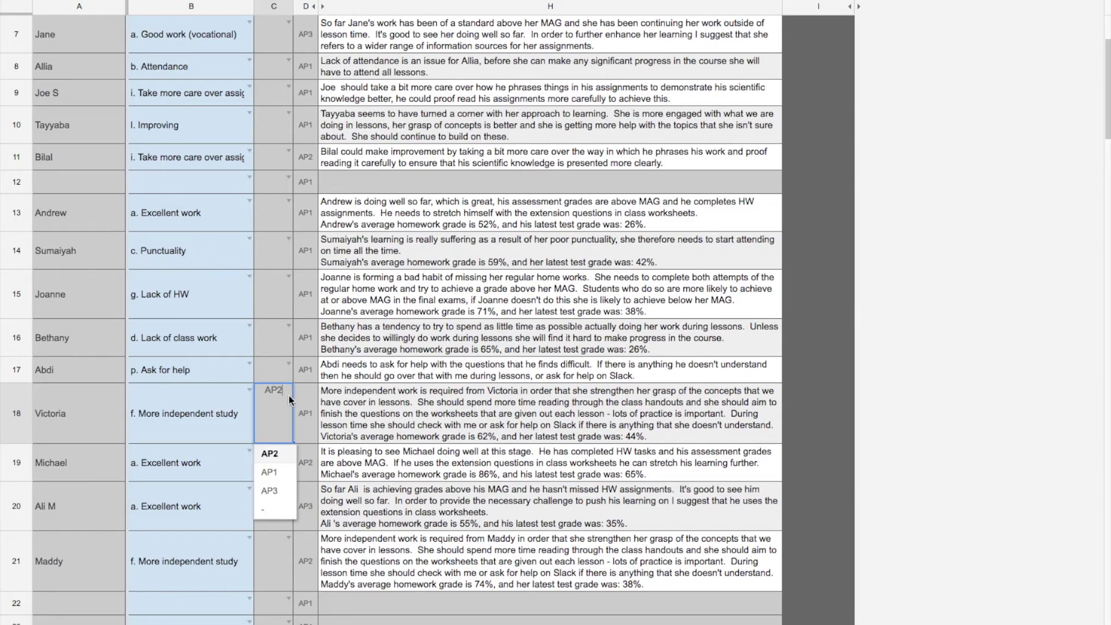
{"action": "left_click", "coordinate": [280, 473]}
{"action": "left_click", "coordinate": [400, 422]}
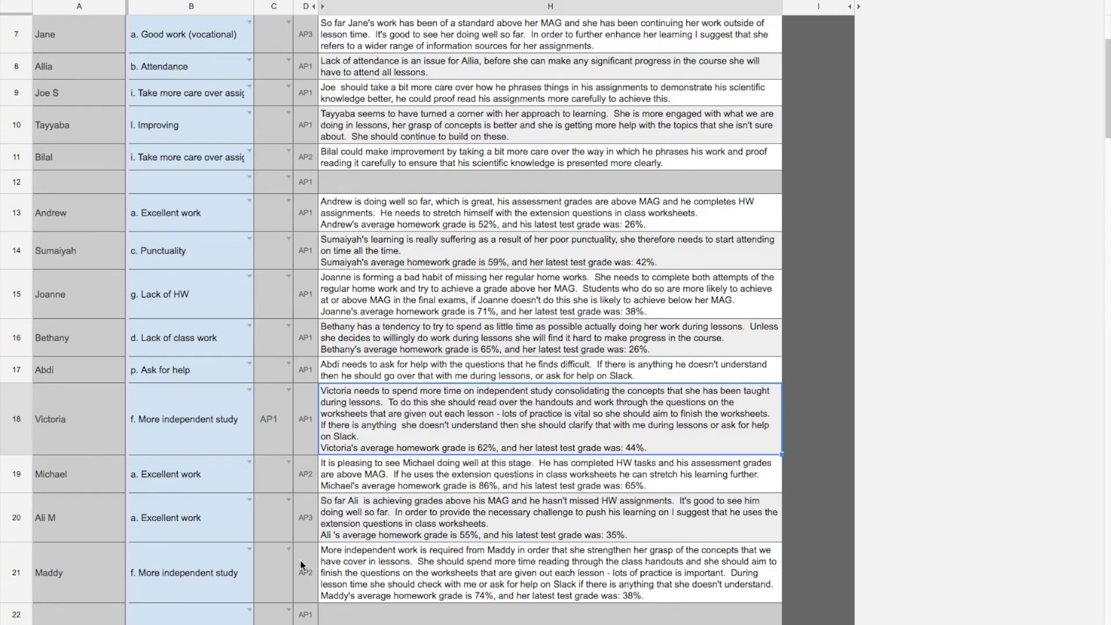
- Review the generated action points for all students and go back to the Action Point Generator title sheet
{"action": "scroll", "coordinate": [291, 553], "scroll_direction": "up", "scroll_amount": 5}
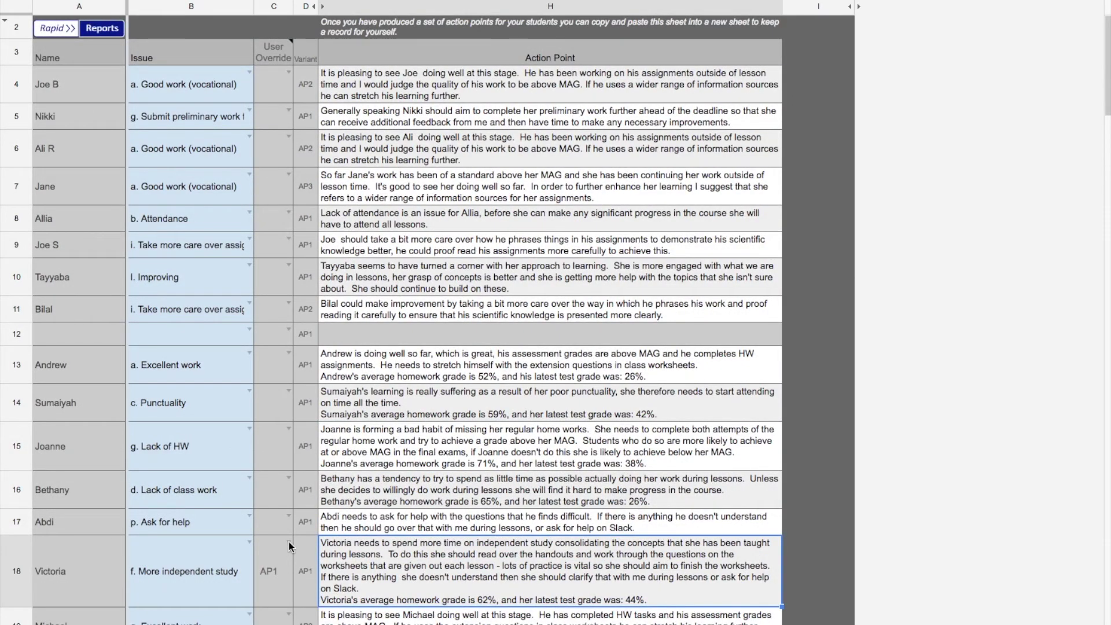
{"action": "scroll", "coordinate": [282, 346], "scroll_direction": "down", "scroll_amount": 6}
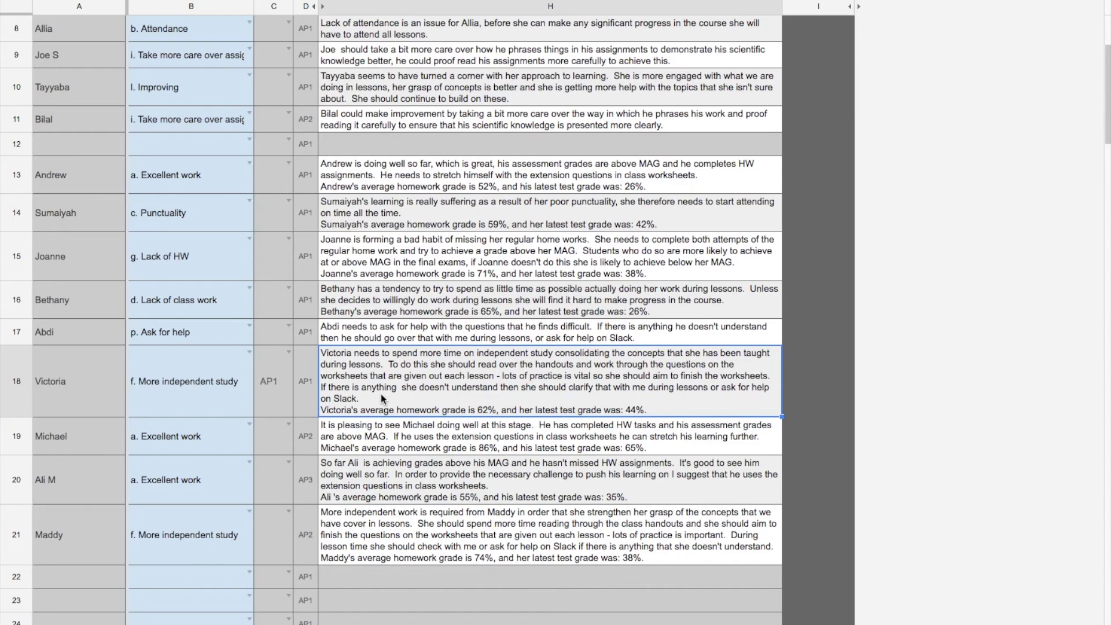
{"action": "scroll", "coordinate": [380, 428], "scroll_direction": "up", "scroll_amount": 6}
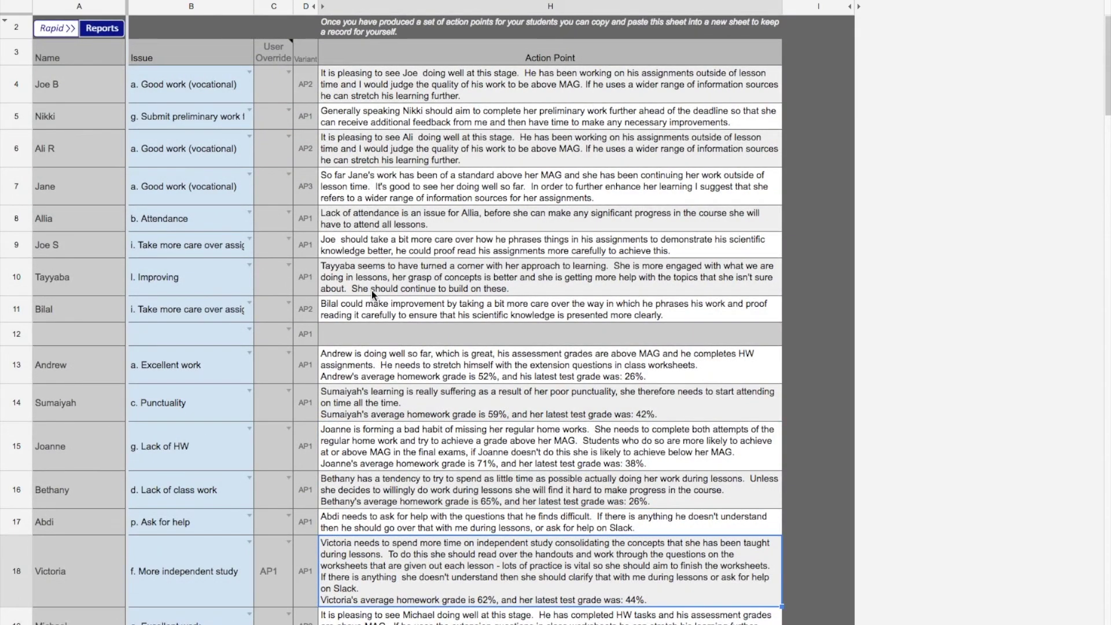
{"action": "key", "text": "ctrl+shift+Page_Up"}
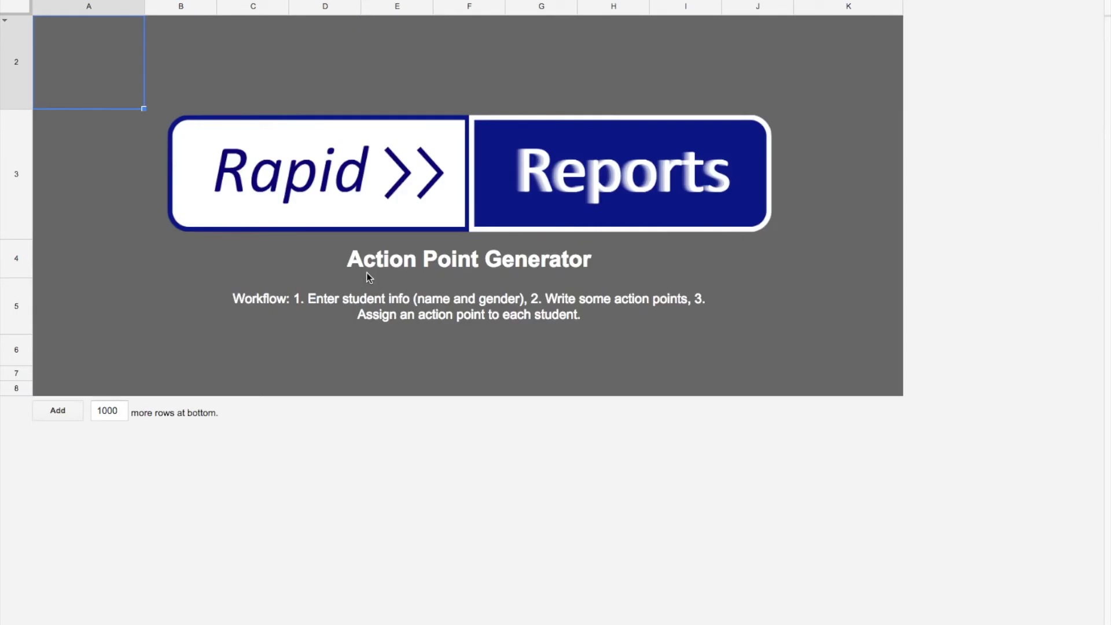